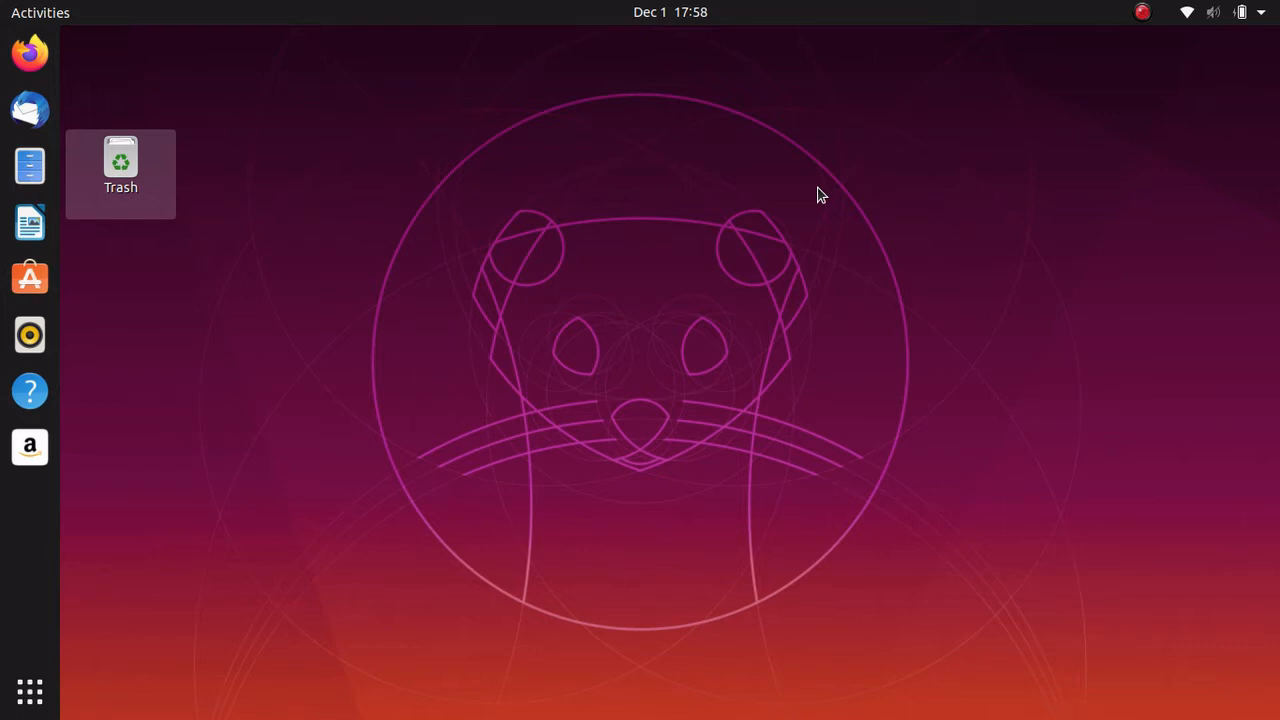
# - Open a terminal and install the chrome-gnome-shell package with sudo apt, authenticating with the account password
pyautogui.hotkey('ctrl', 'alt', 't')
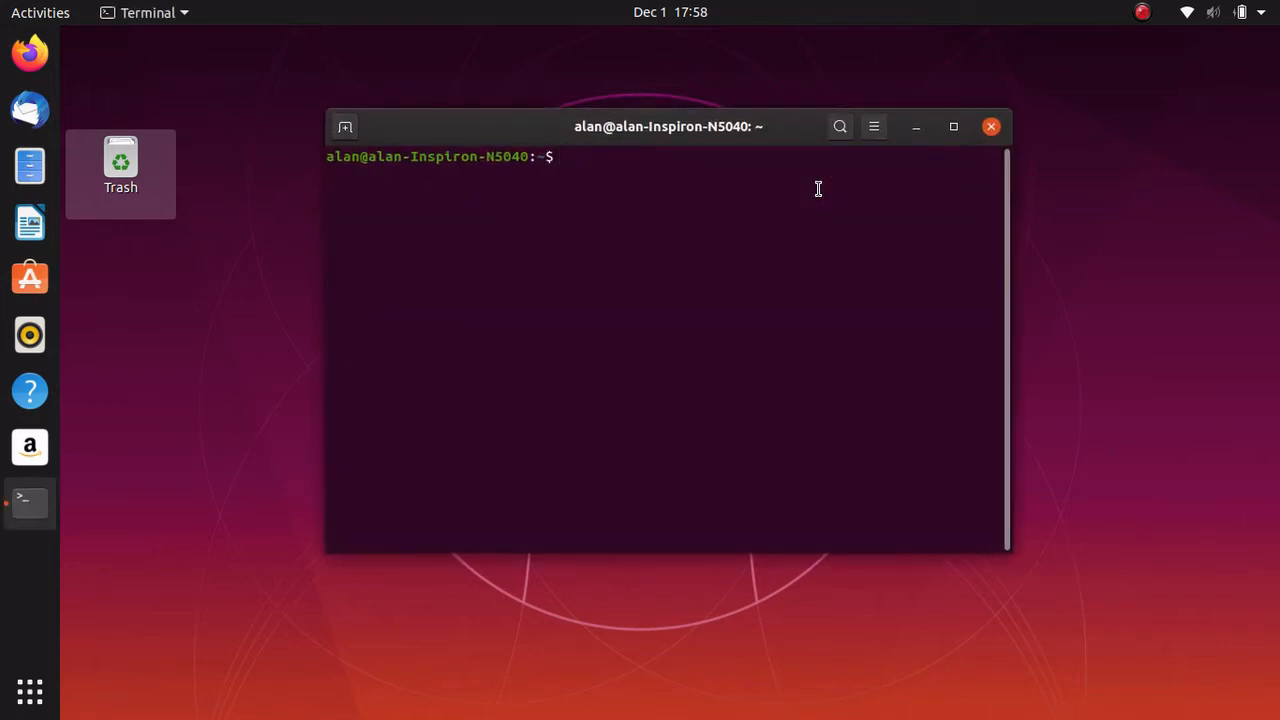
pyautogui.write('sudo apt insta')
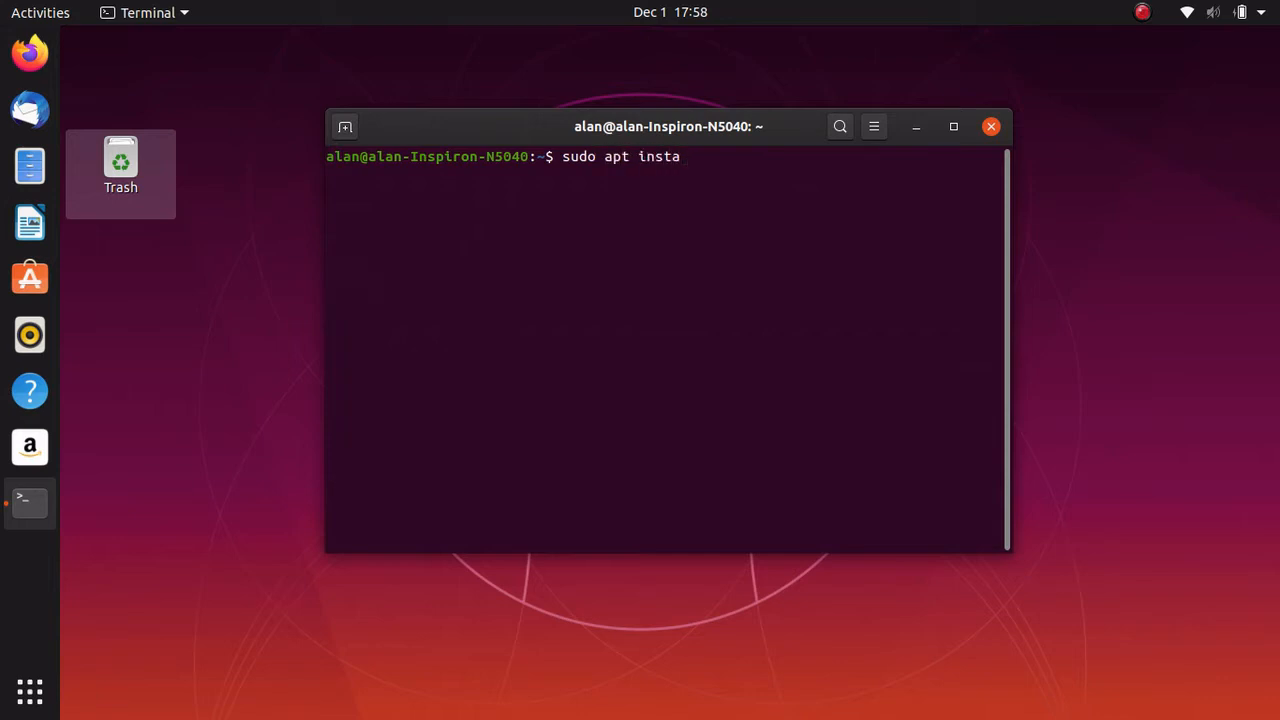
pyautogui.write('ll chrome-gnome-she')
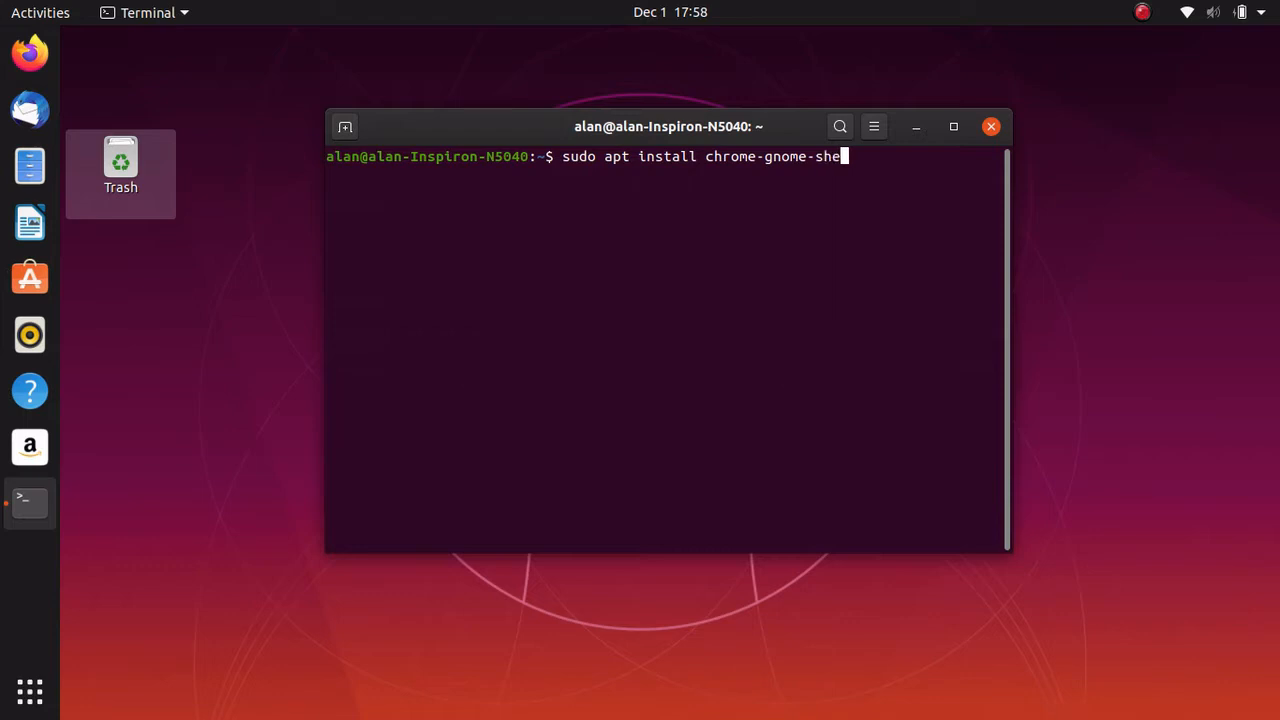
pyautogui.write('ll')
pyautogui.press('Return')
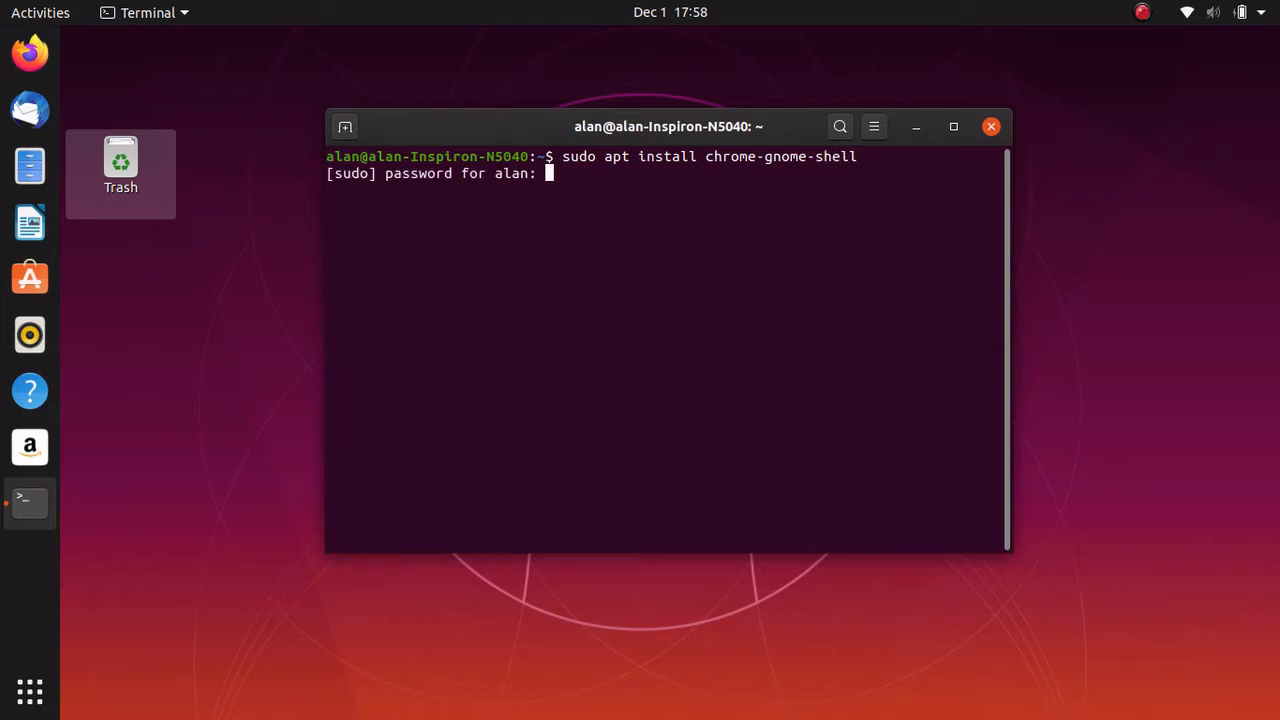
pyautogui.press('Return')
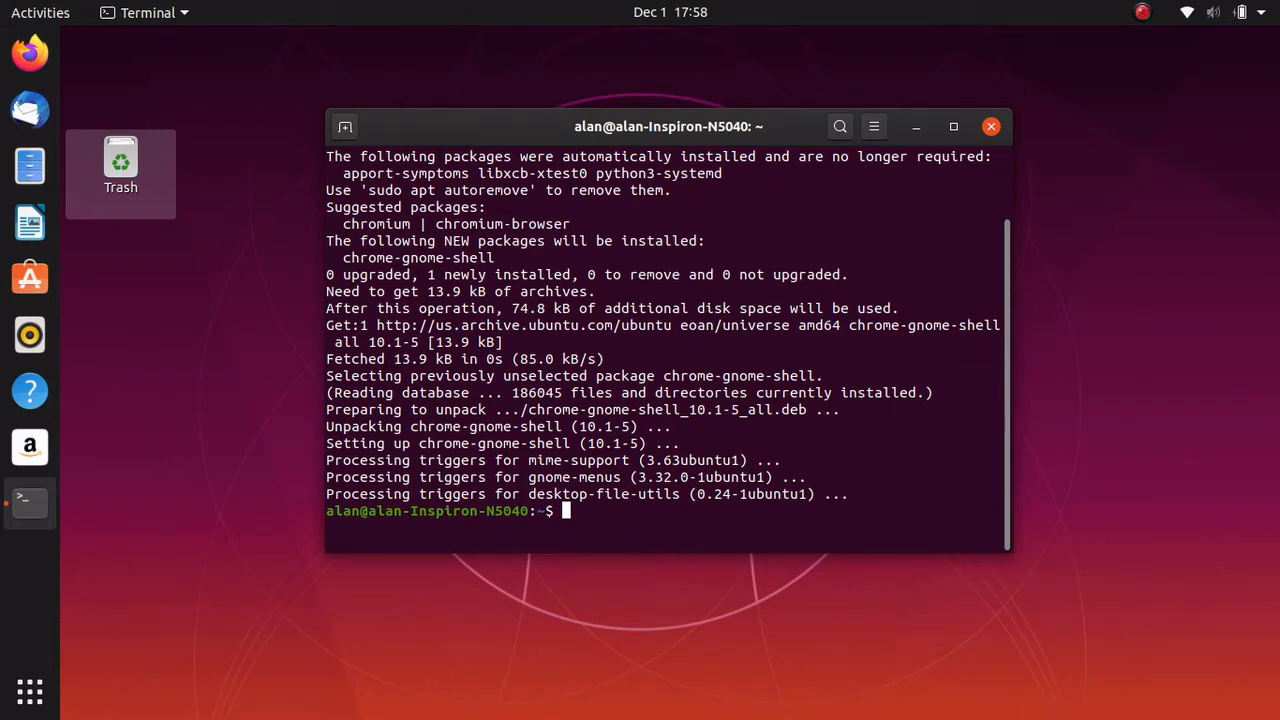
pyautogui.write('exit')
pyautogui.press('BackSpace')
pyautogui.press('BackSpace')
pyautogui.press('BackSpace')
pyautogui.press('BackSpace')
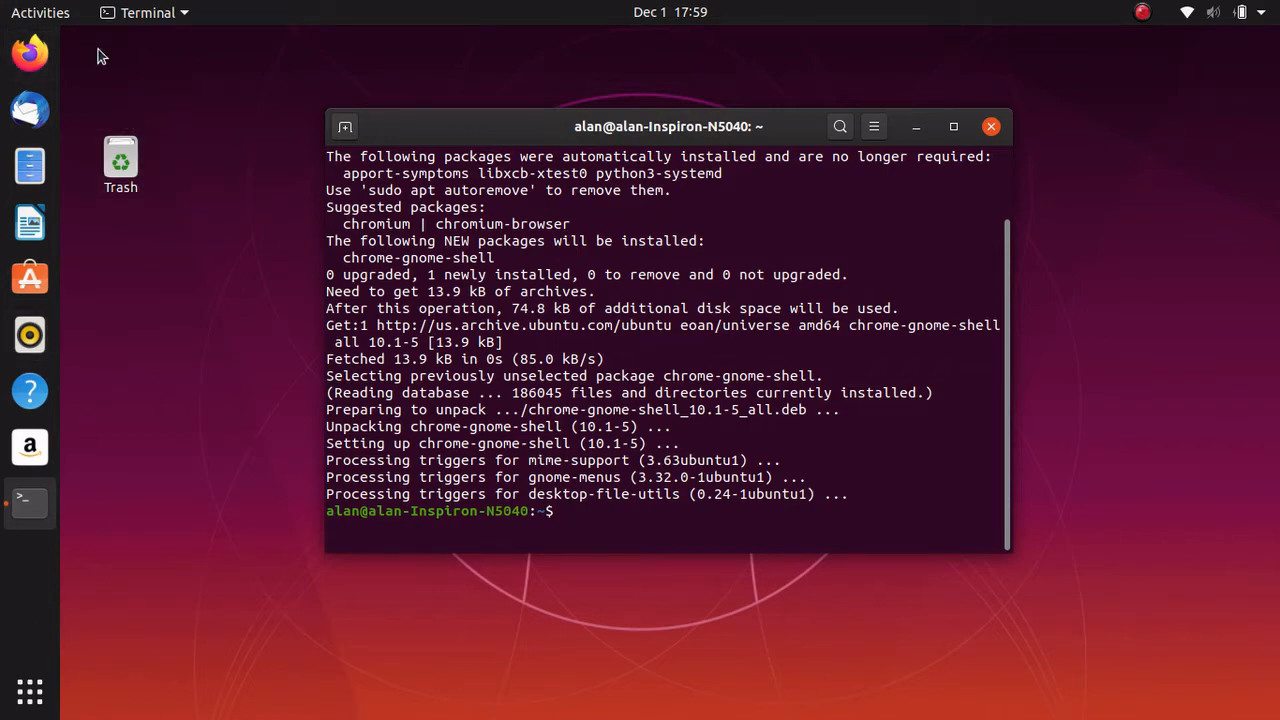
# - Switch to Firefox, search for "gnome extensions" and open the GNOME Shell Extensions website
pyautogui.click(30, 52)
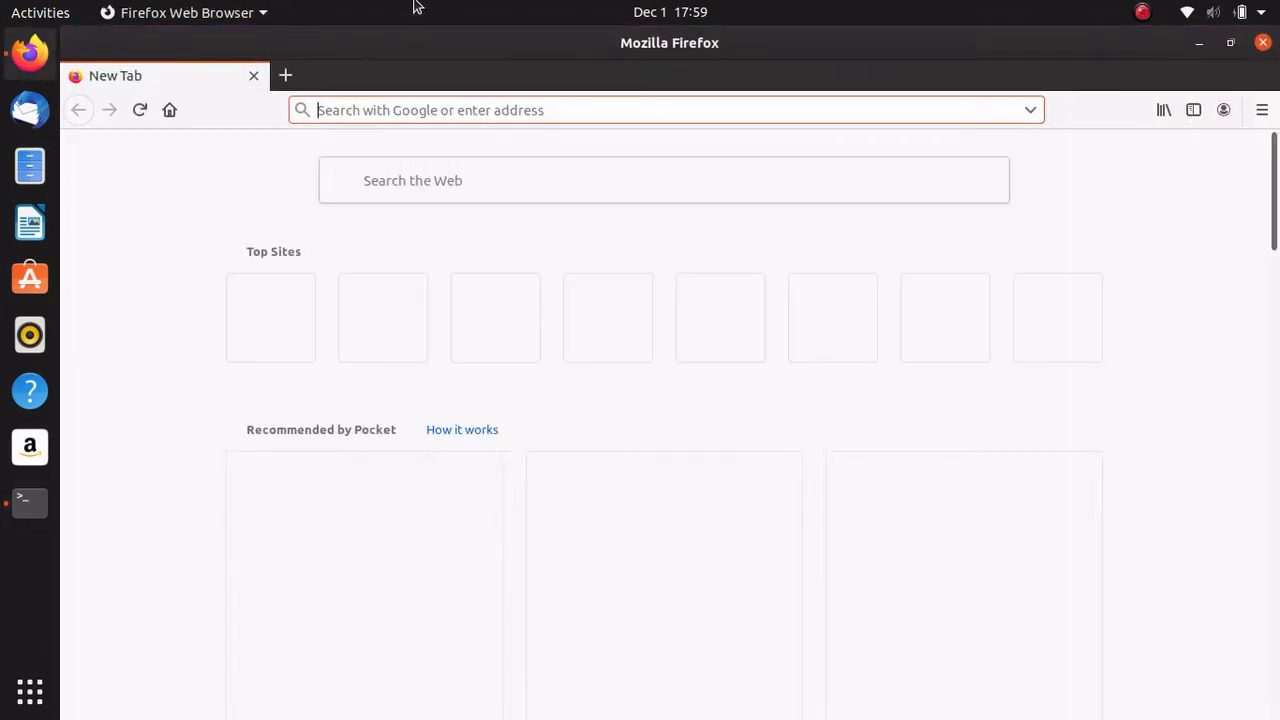
pyautogui.write('gnom')
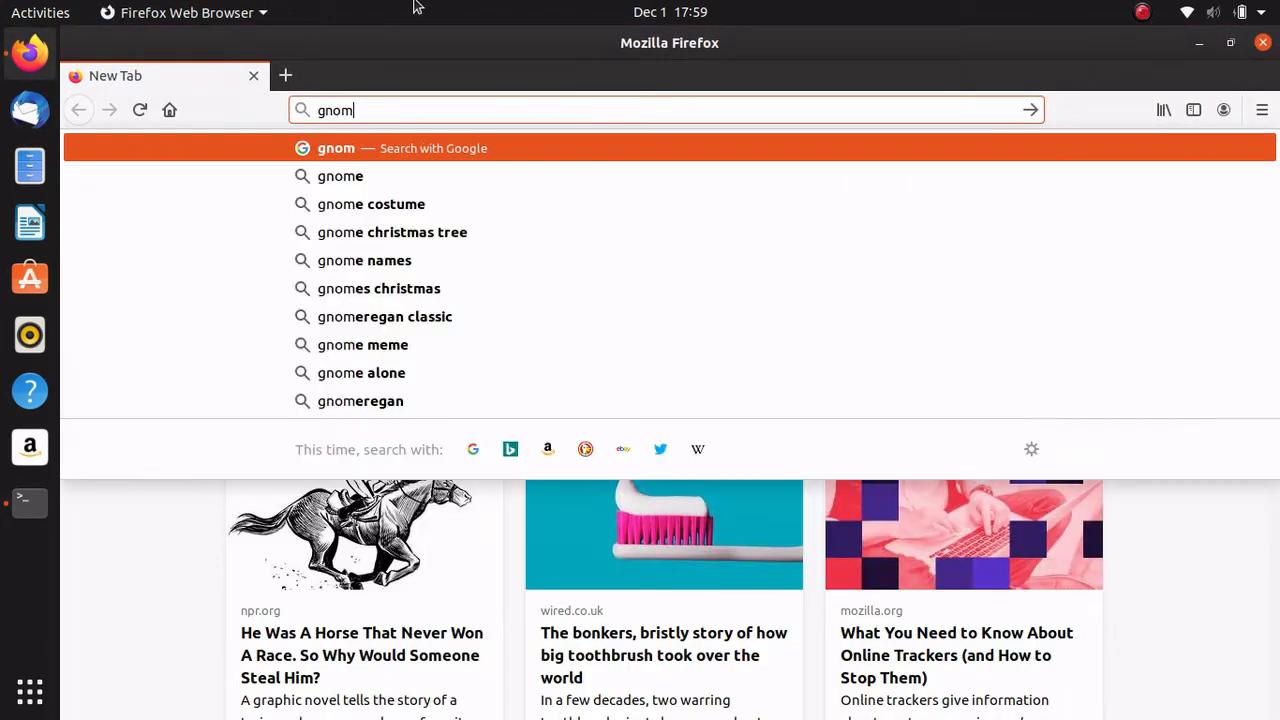
pyautogui.write('e extensions')
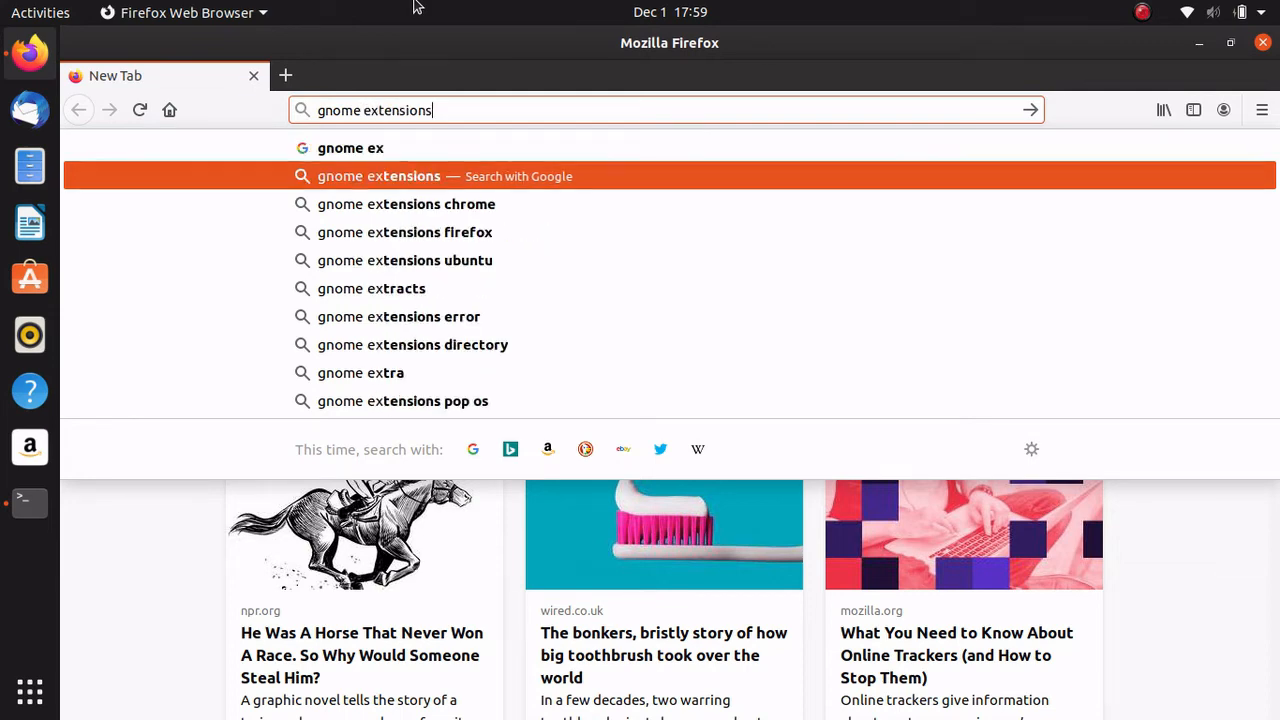
pyautogui.press('Return')
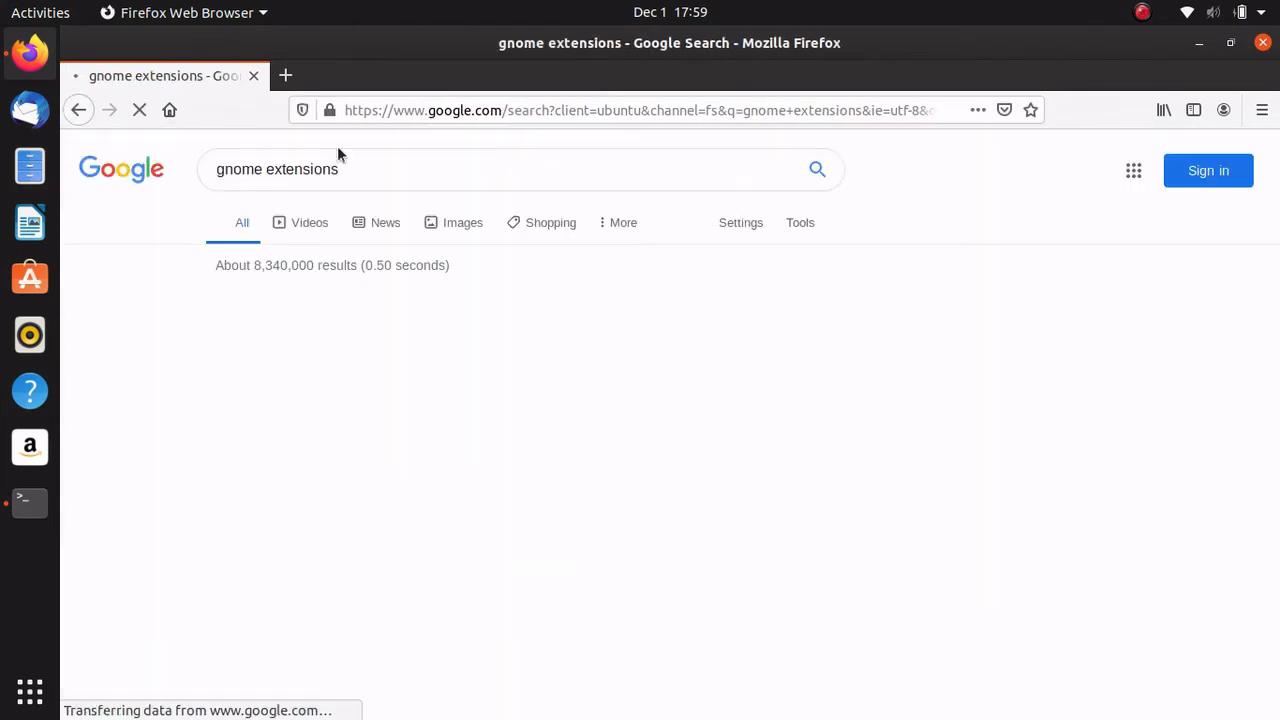
pyautogui.click(354, 310)
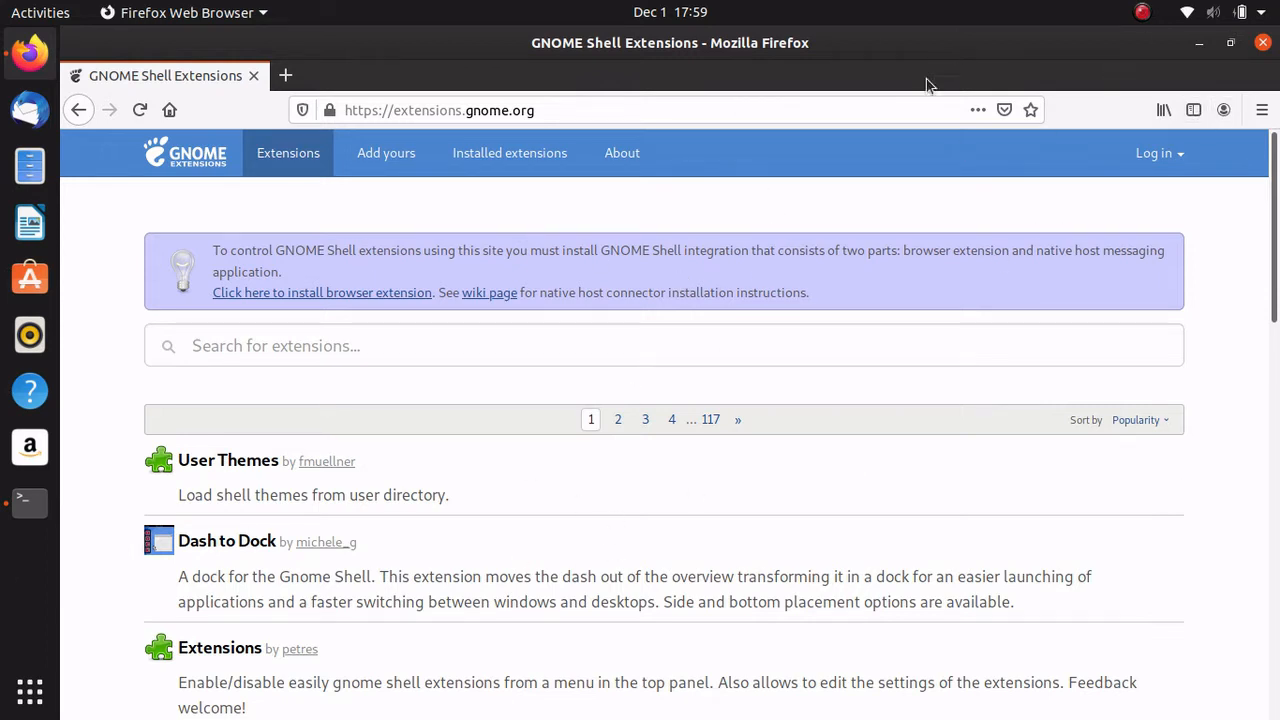
# - Add the GNOME Shell integration add-on to the browser, allowing extensions.gnome.org to install it
pyautogui.click(362, 297)
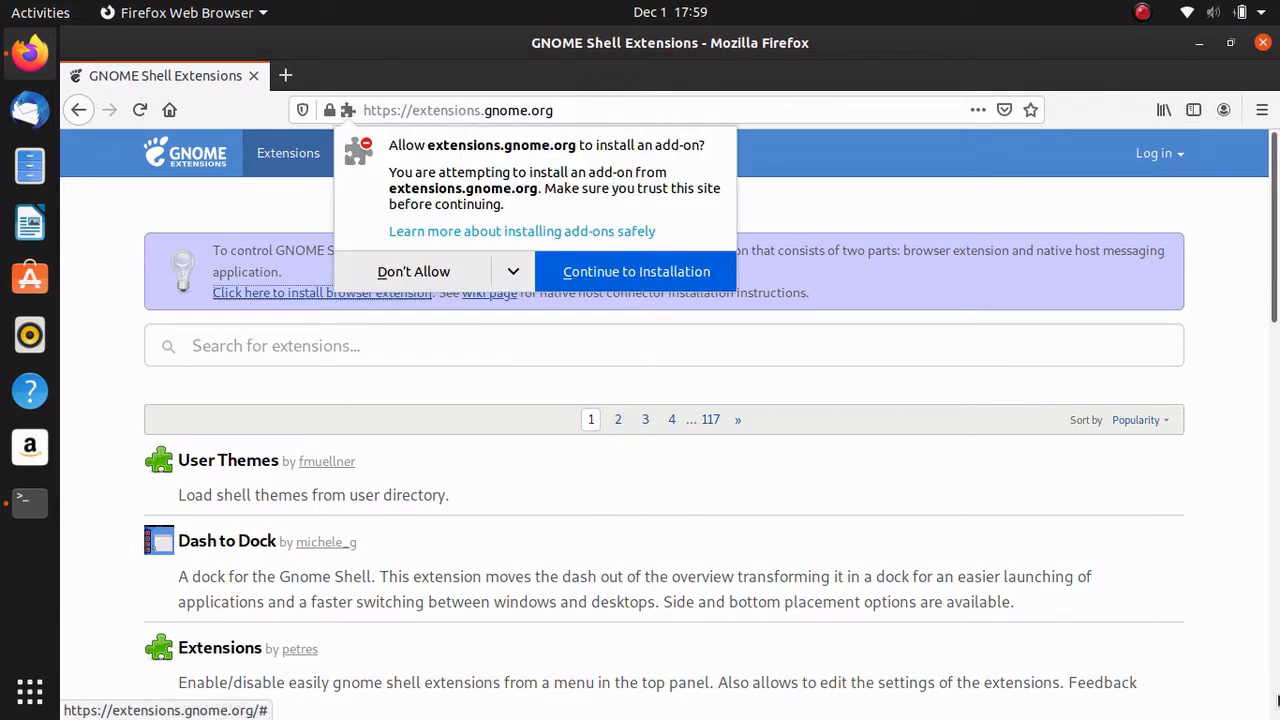
pyautogui.click(634, 271)
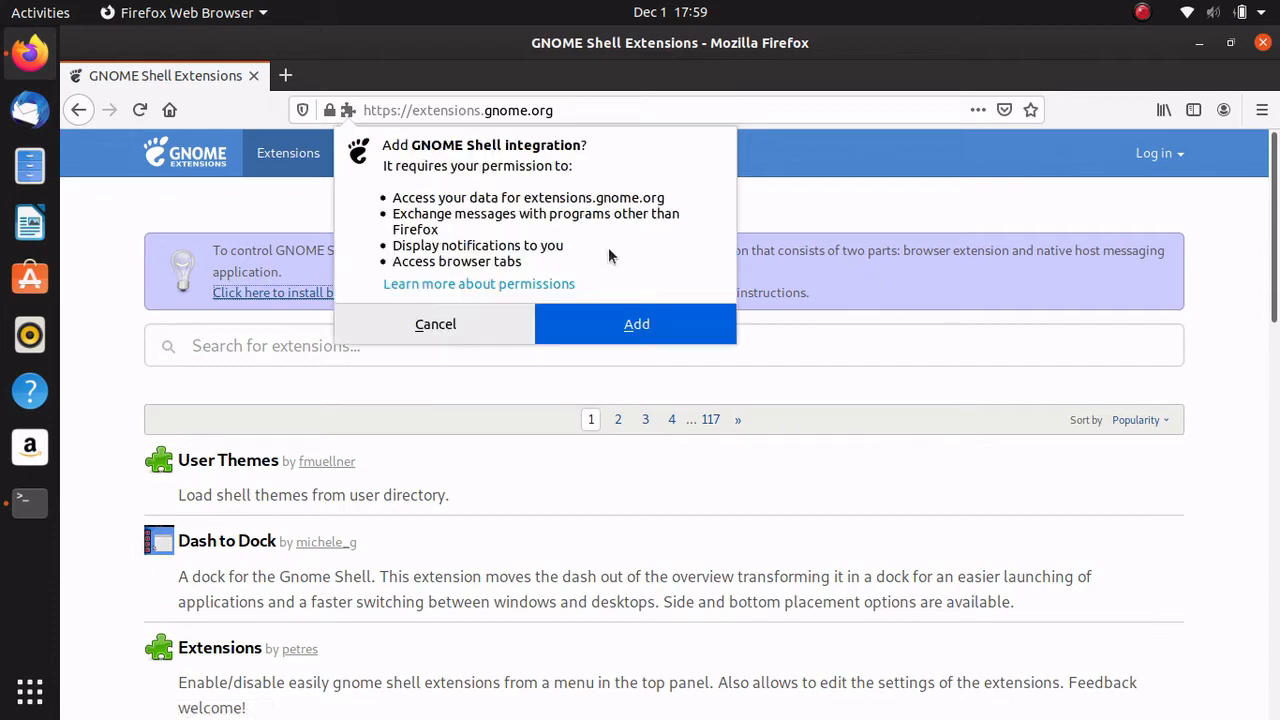
pyautogui.click(663, 329)
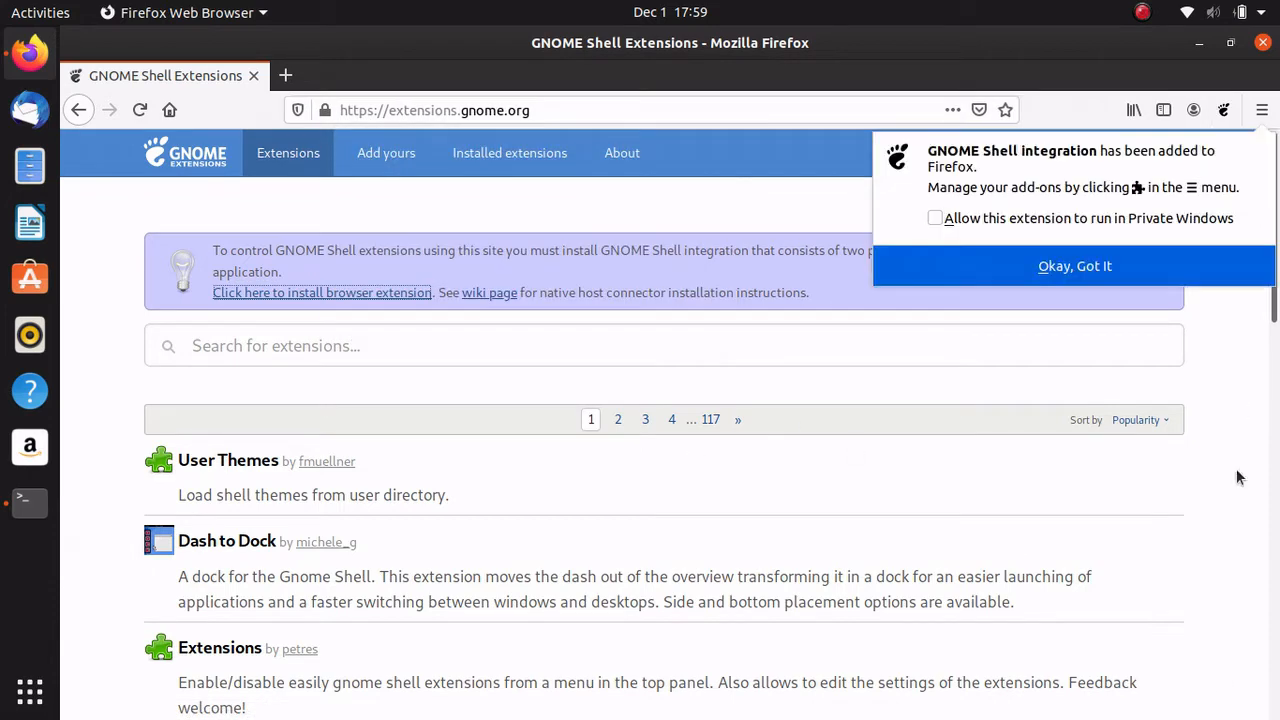
pyautogui.click(1094, 272)
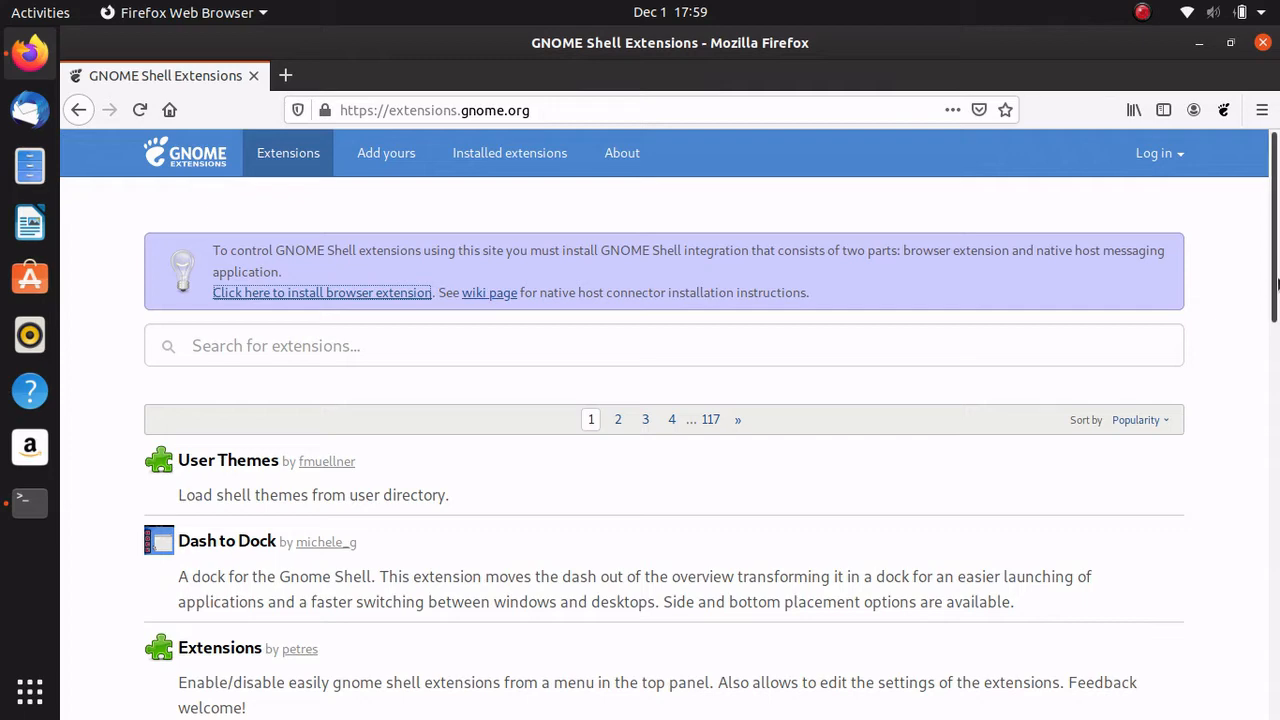
pyautogui.click(1224, 110)
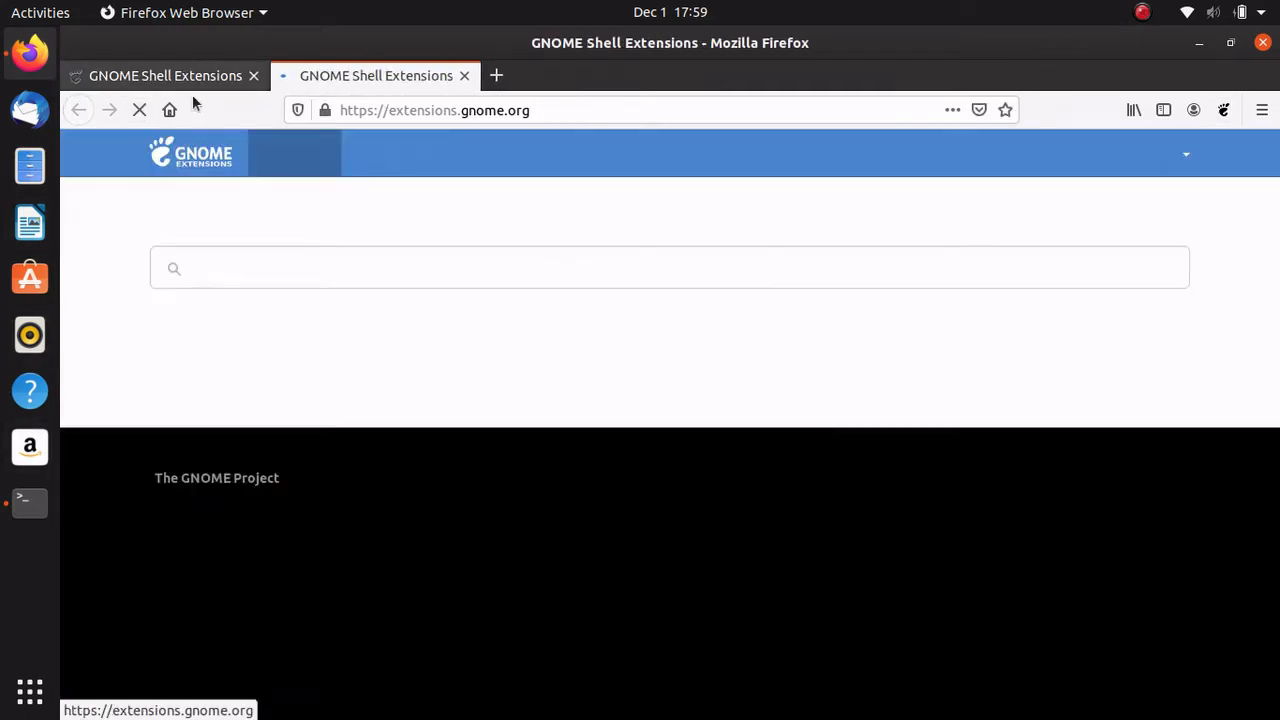
pyautogui.click(464, 75)
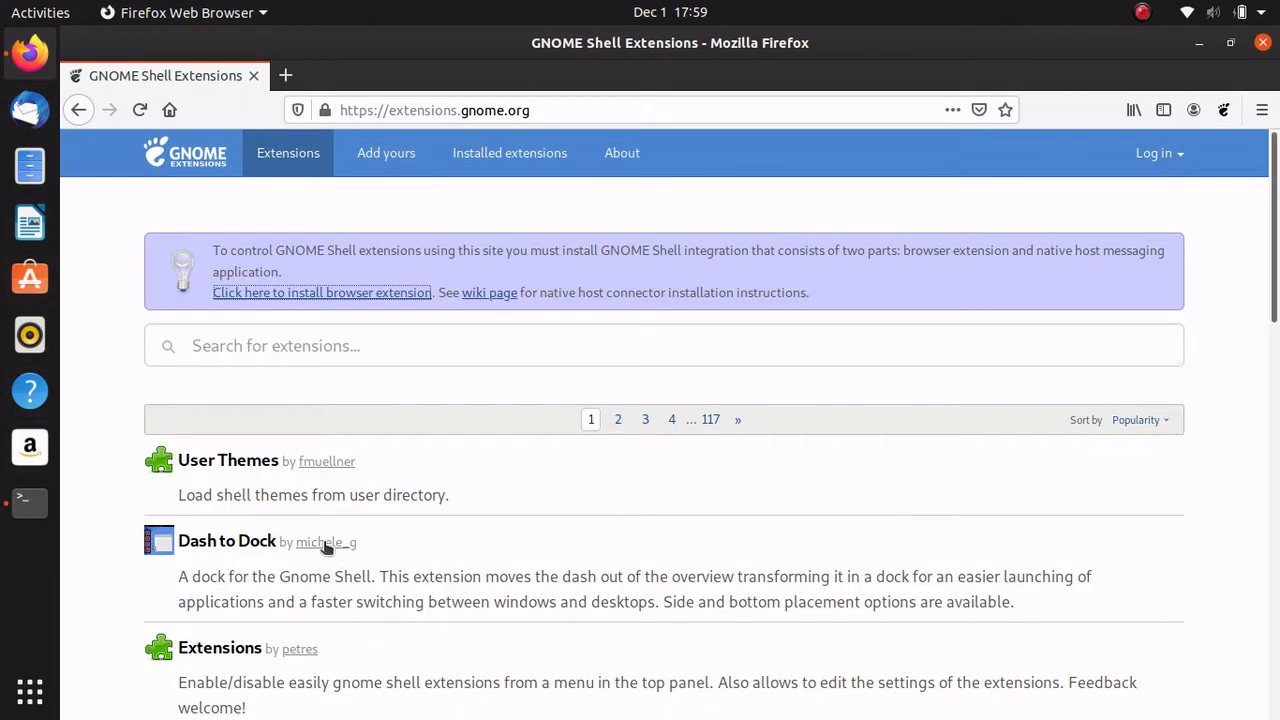
# - Install the Dash to Dock extension from its page on the GNOME extensions site
pyautogui.click(160, 545)
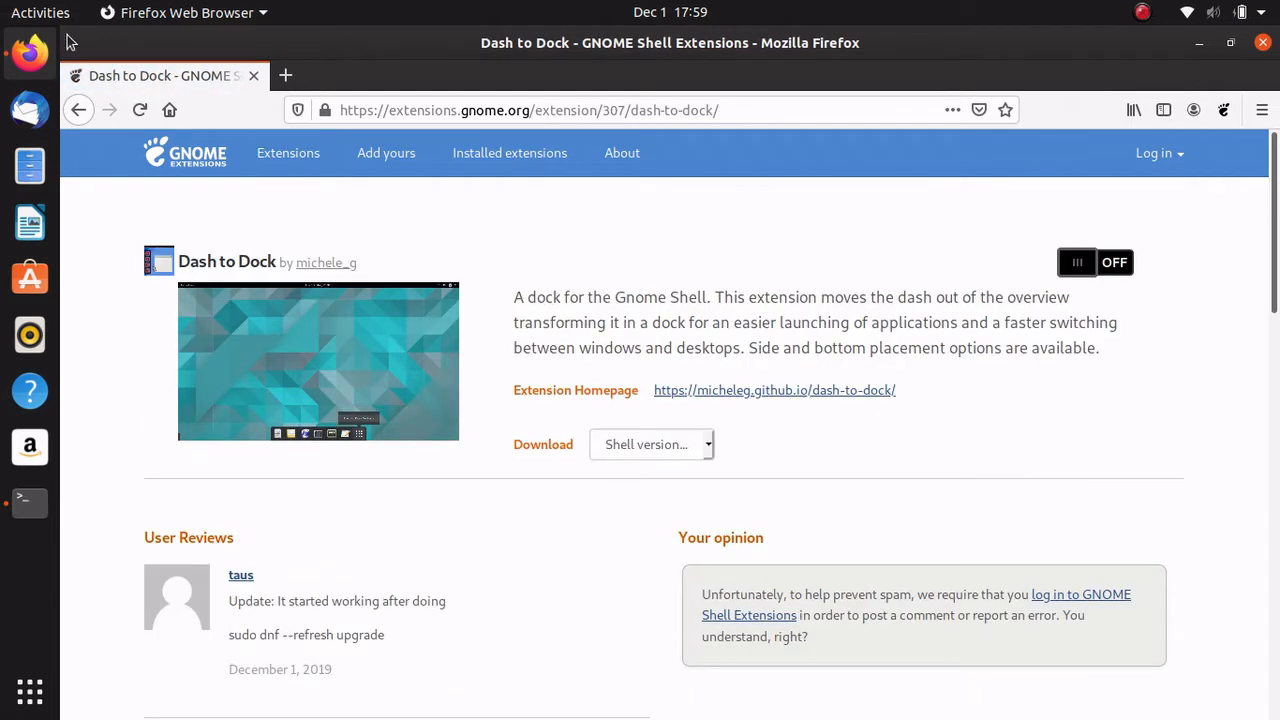
pyautogui.click(1078, 264)
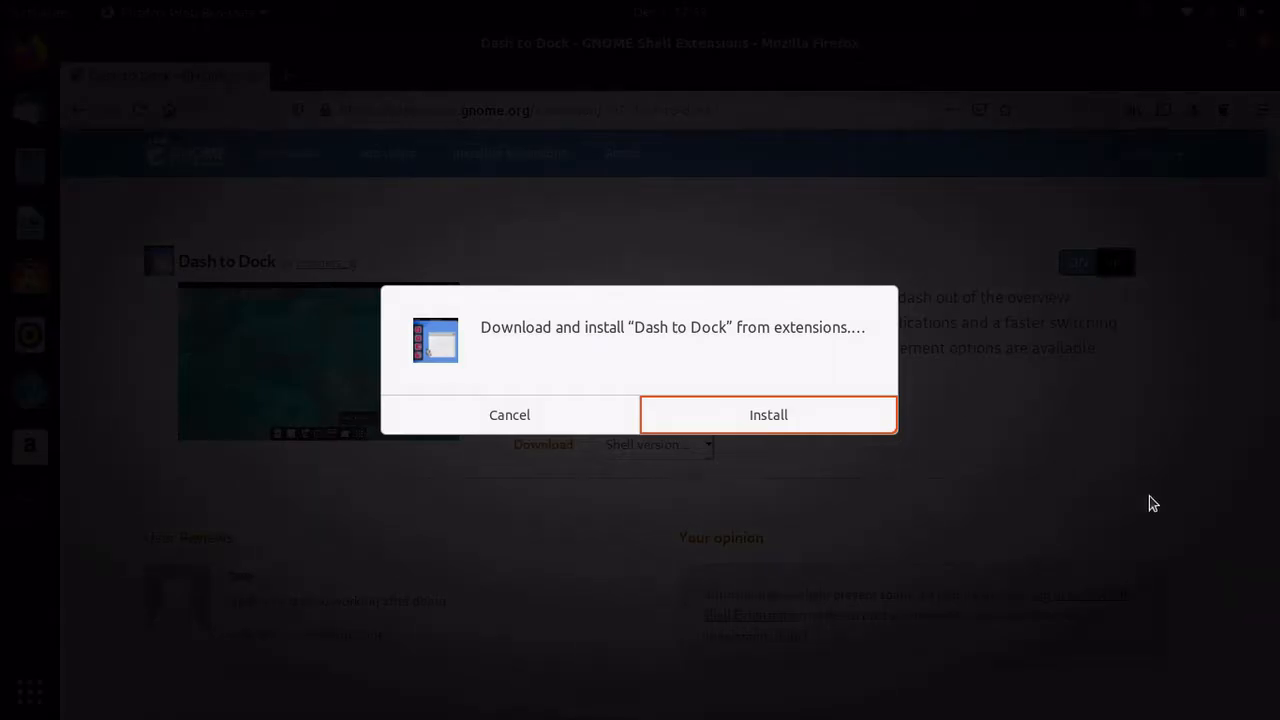
pyautogui.click(834, 416)
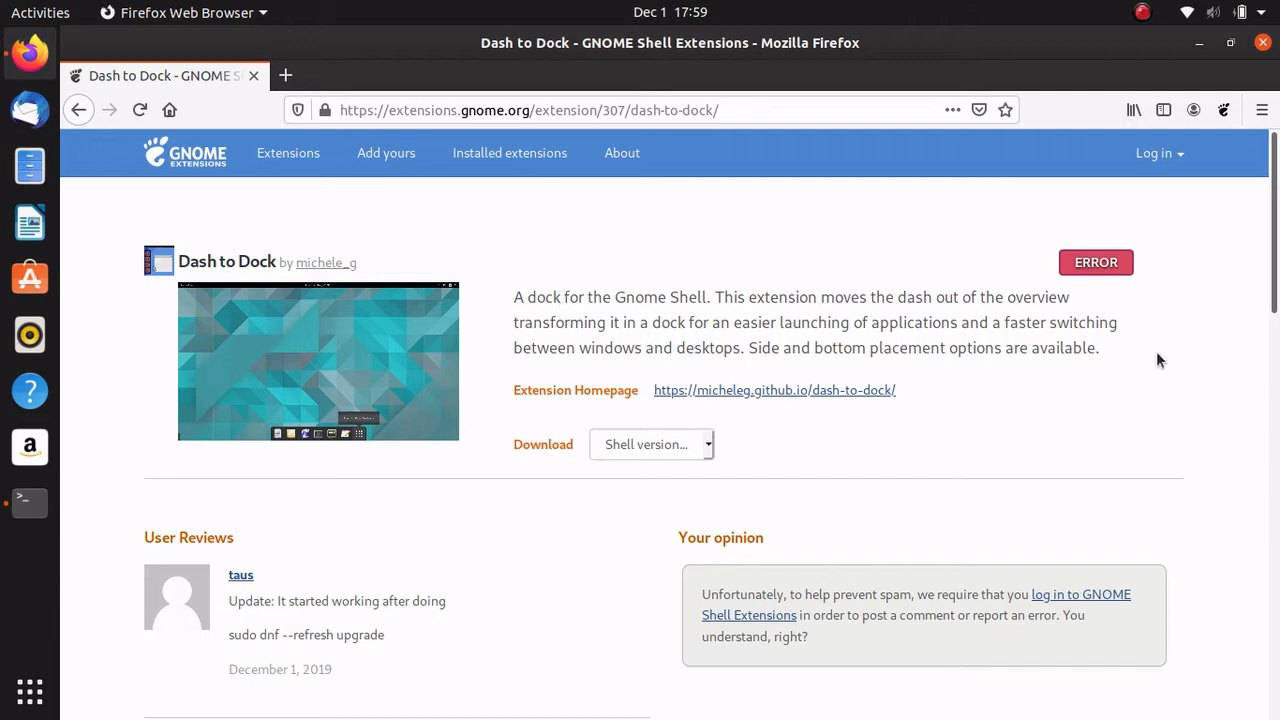
# - Switch to Tweaks, open the Dash to dock extension's settings and set the dock's position on screen to Bottom
pyautogui.click(12, 712)
pyautogui.scroll(-1, 351, 474)
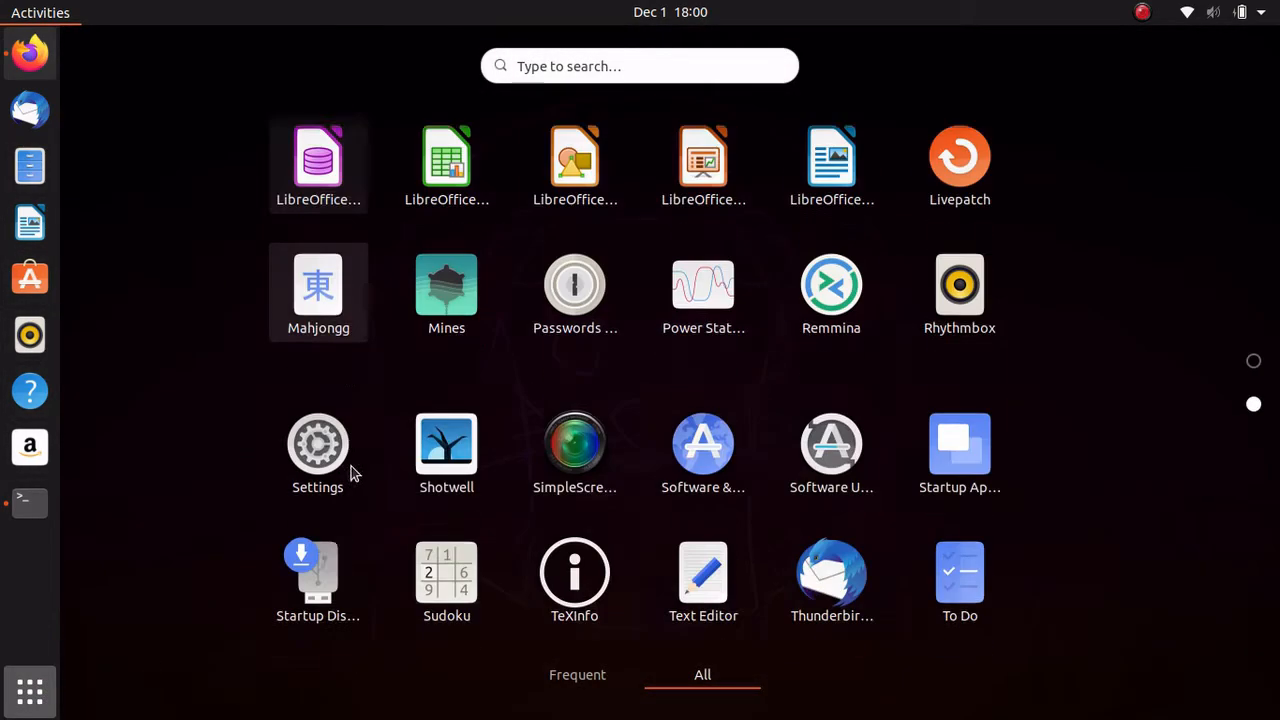
pyautogui.click(455, 478)
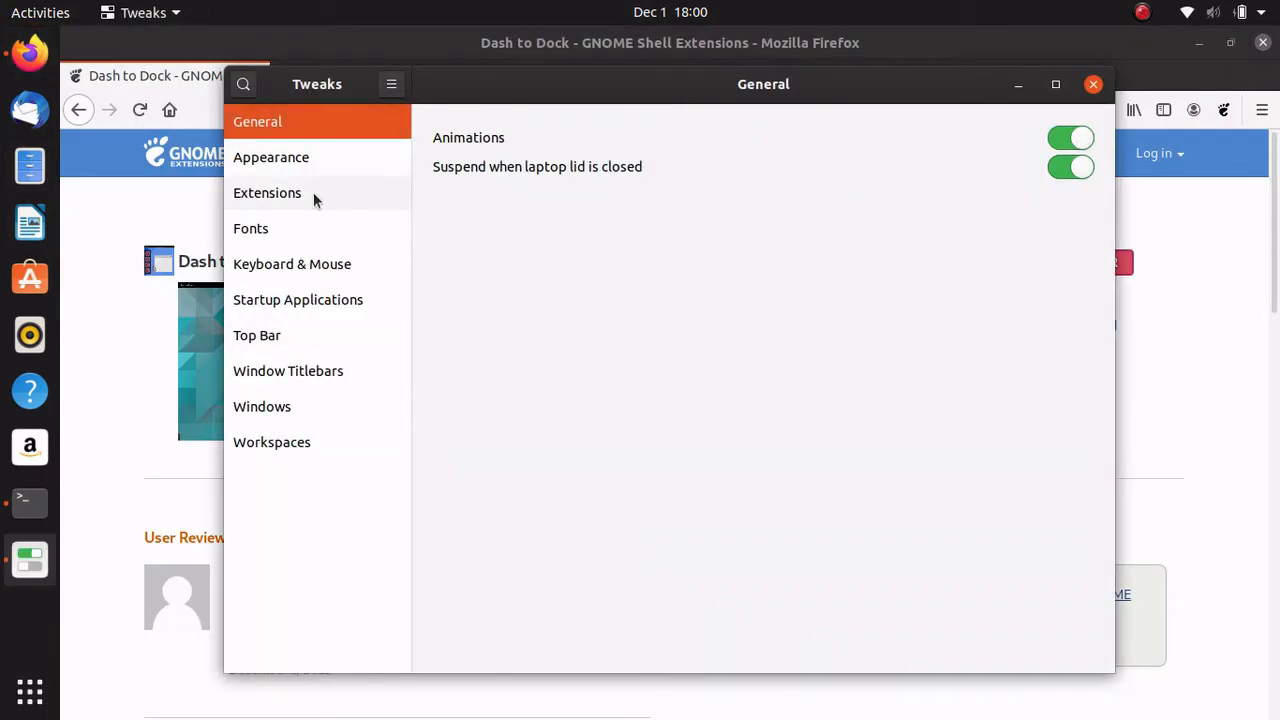
pyautogui.click(309, 192)
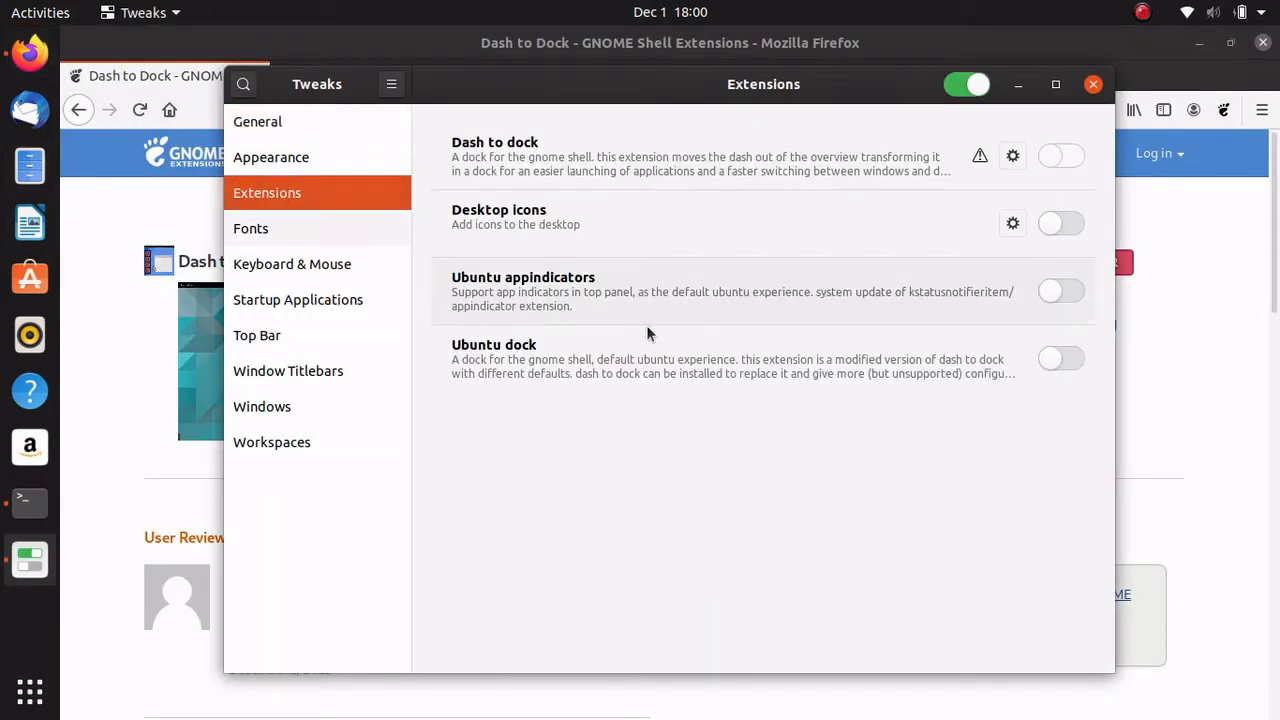
pyautogui.click(1013, 158)
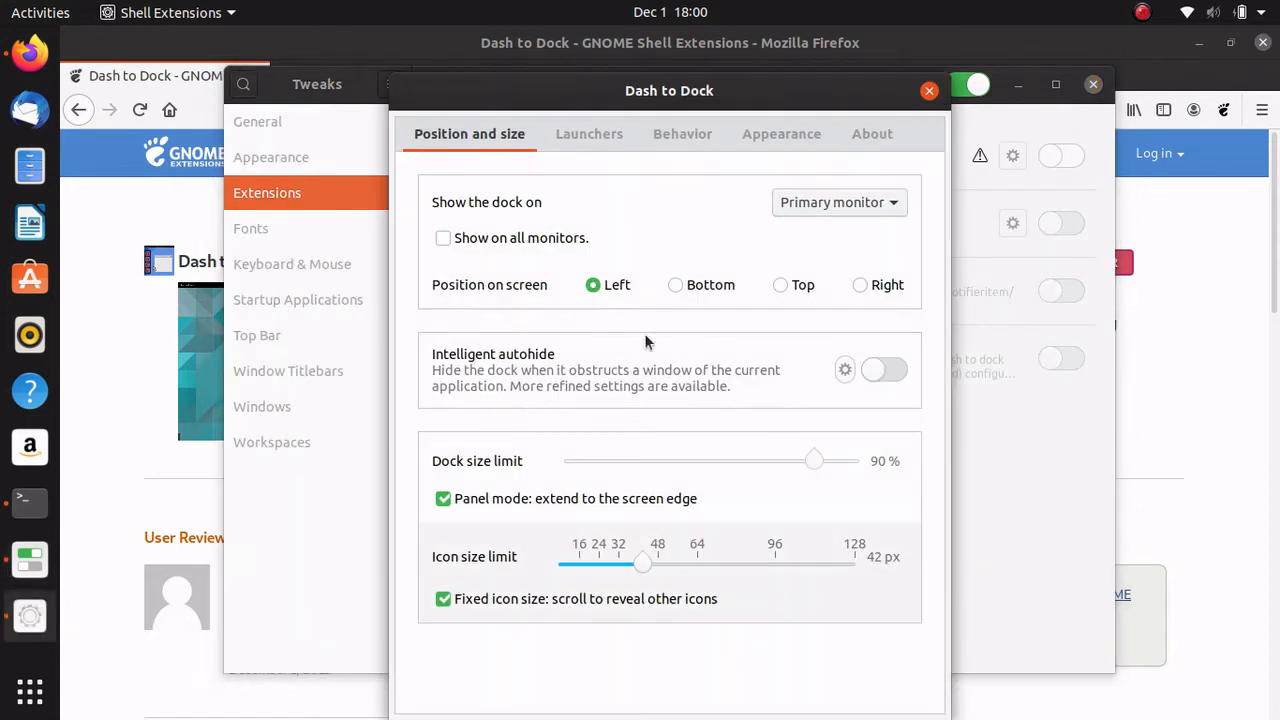
pyautogui.click(686, 289)
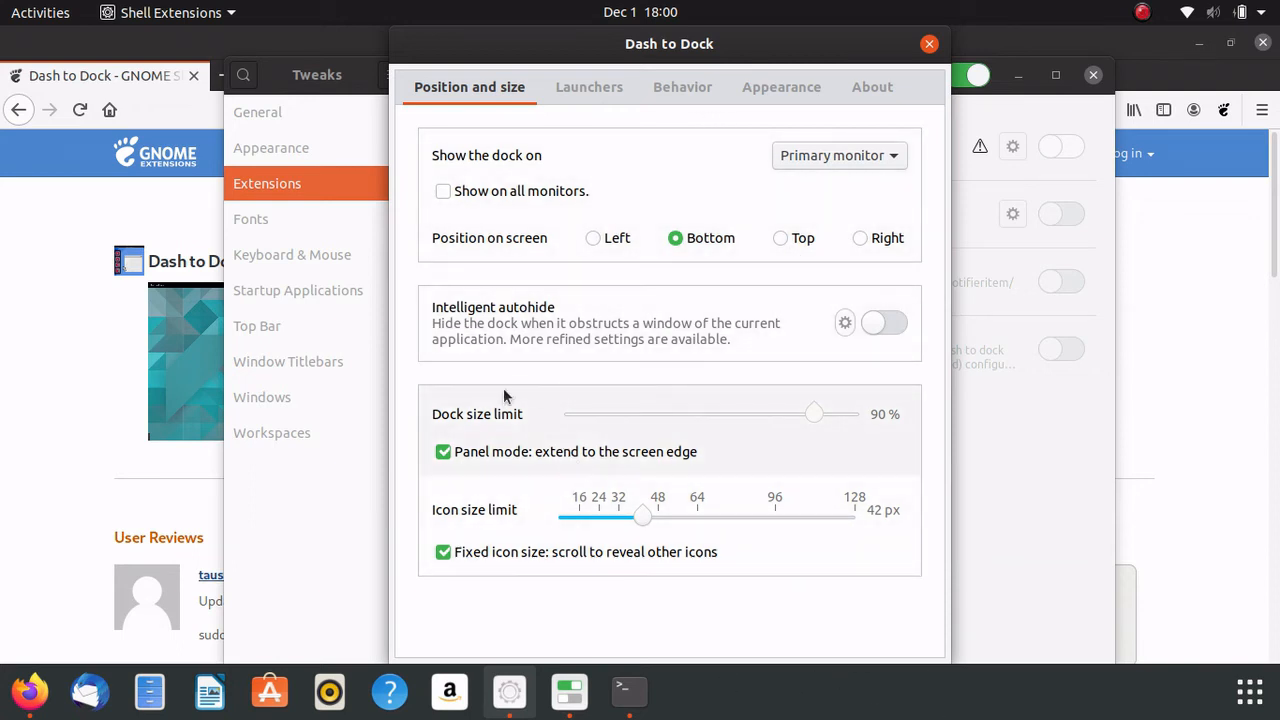
# - Turn off the dock's panel mode, set its icon size limit to 48 px and toggle the fixed icon size option
pyautogui.click(556, 458)
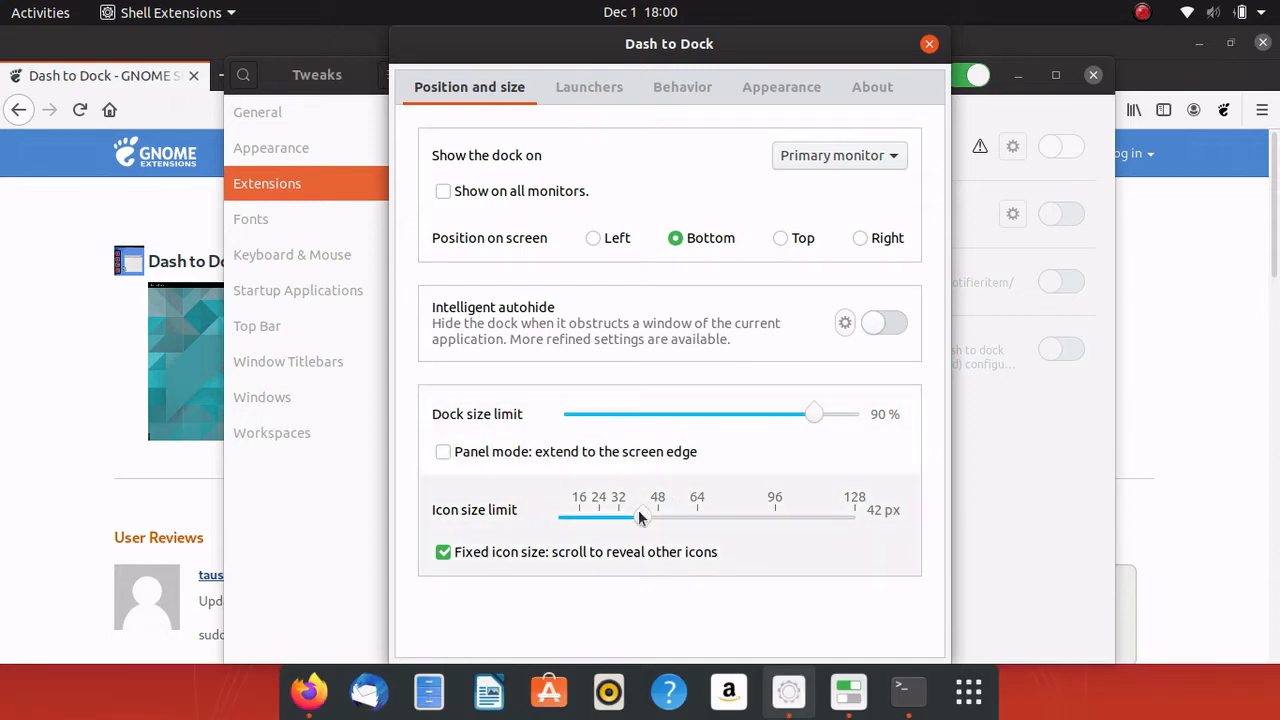
pyautogui.moveTo(639, 511); pyautogui.dragTo(665, 520)
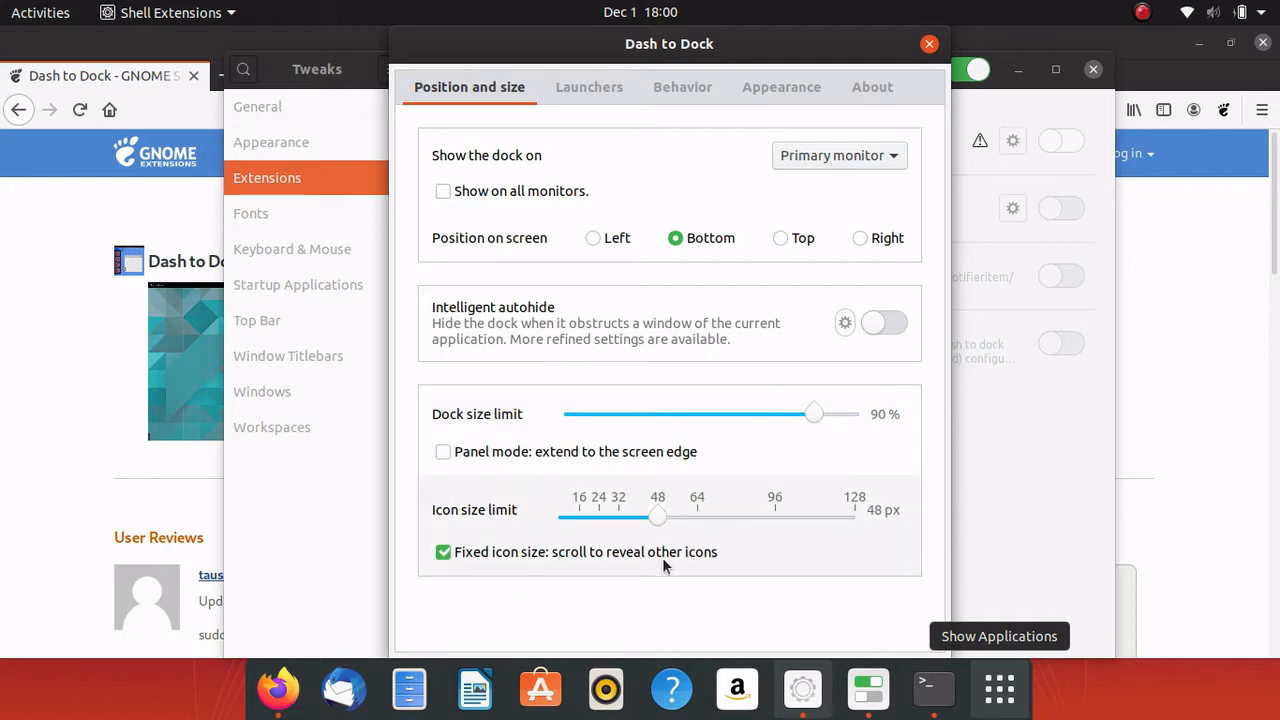
pyautogui.click(526, 554)
# - Enable Isolate workspaces for running applications and set the dock's click action to Focus or show previews
pyautogui.click(588, 88)
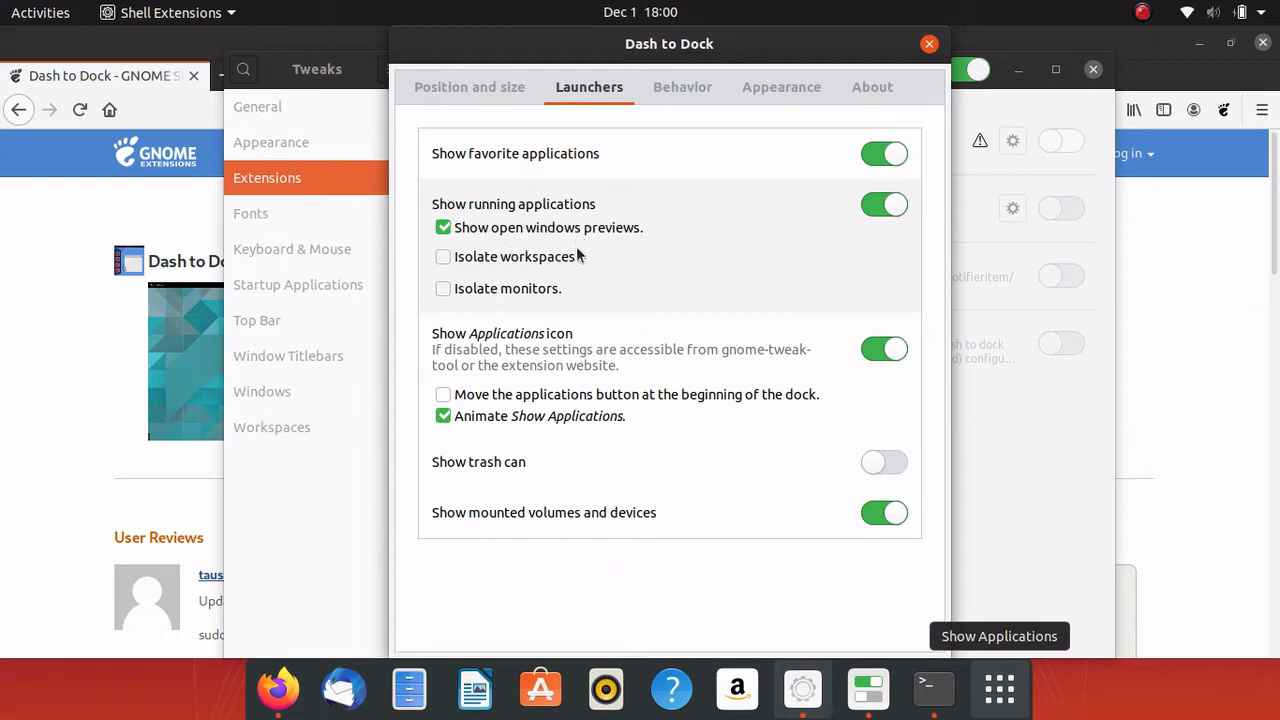
pyautogui.click(516, 257)
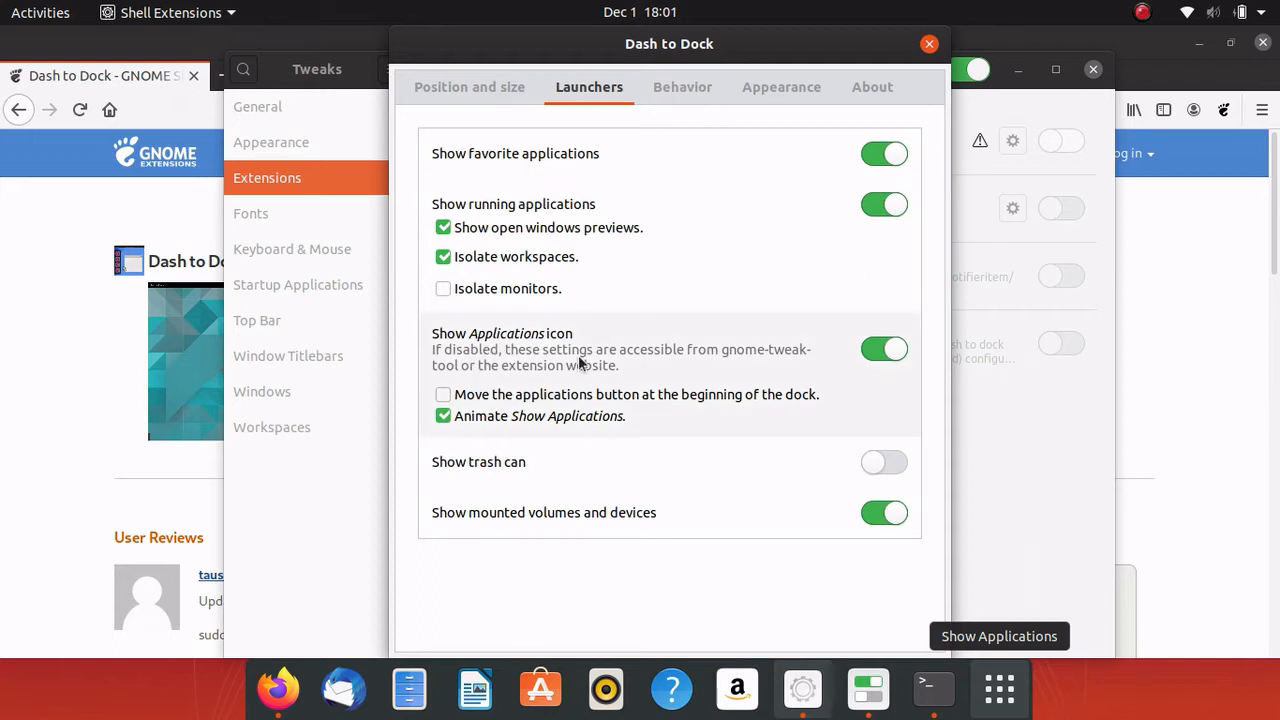
pyautogui.click(657, 92)
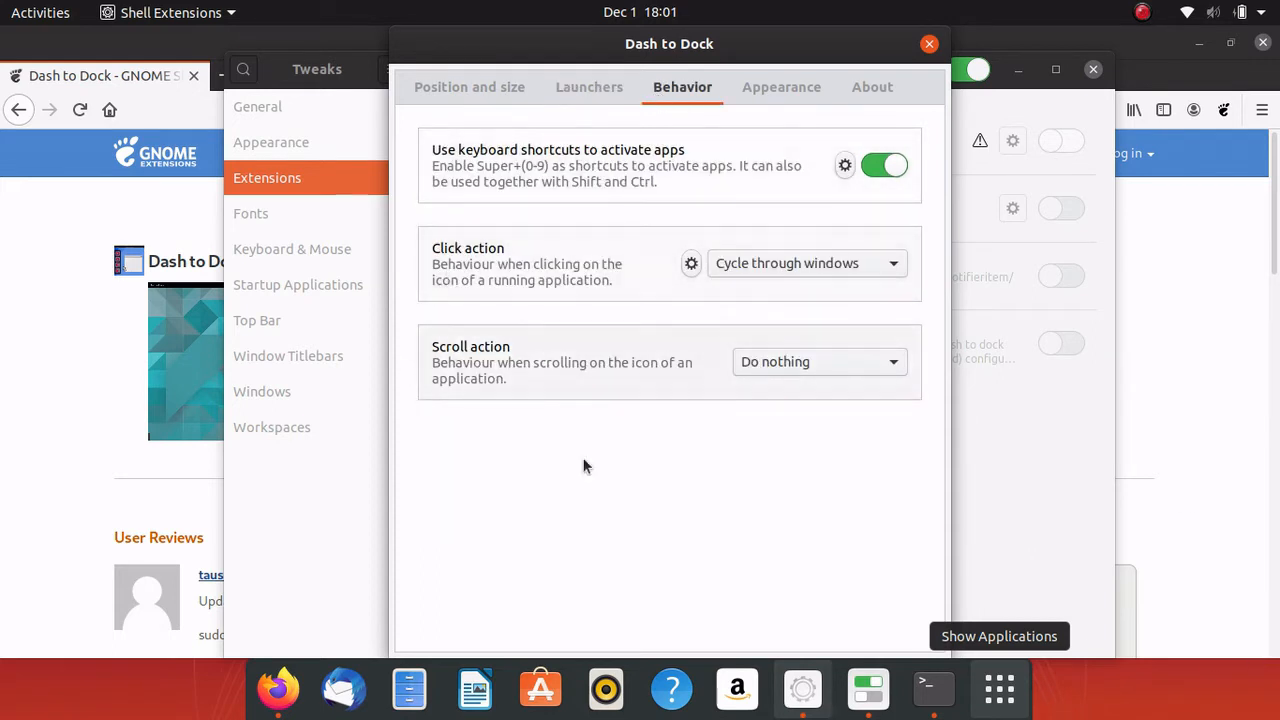
pyautogui.click(837, 264)
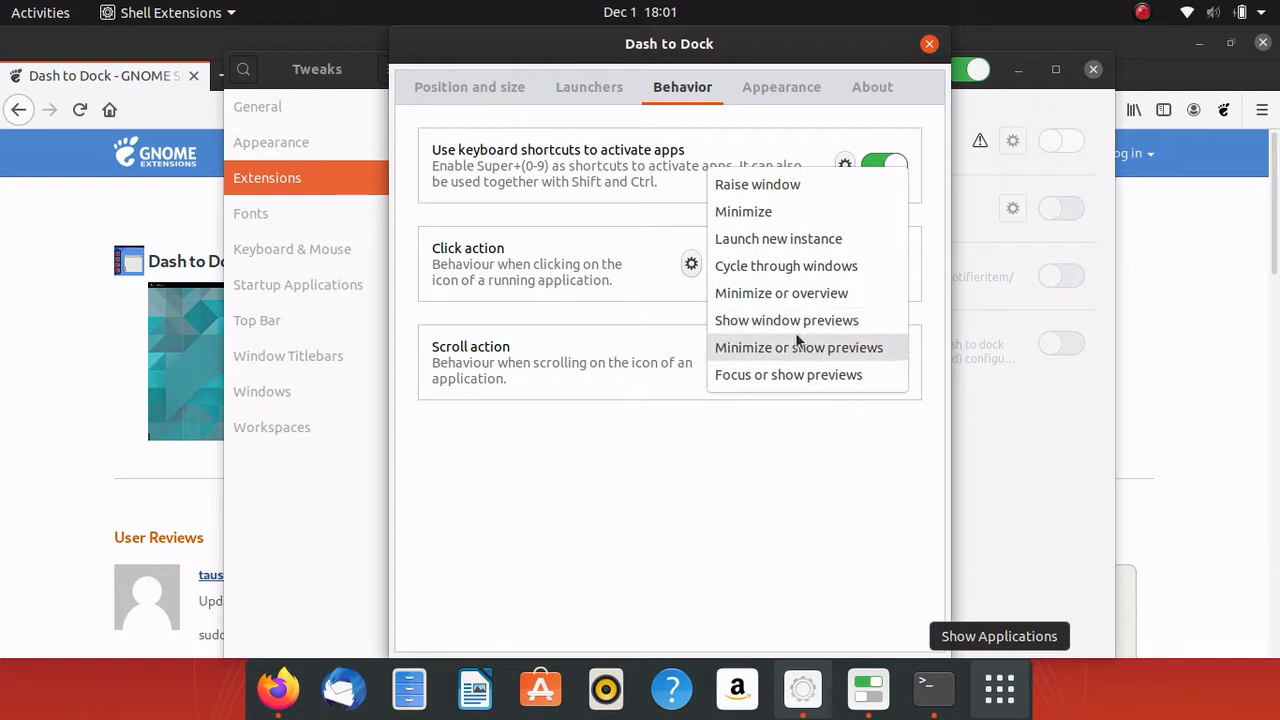
pyautogui.click(801, 374)
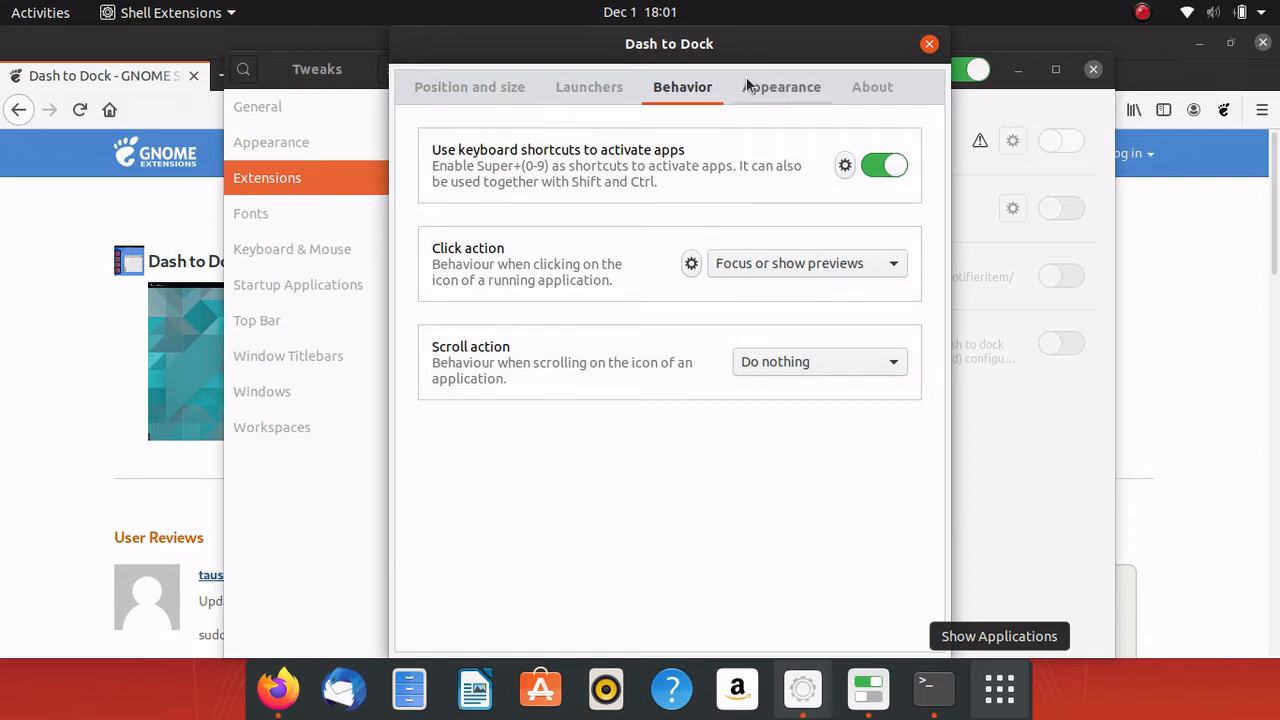
# - Disable the dock's built-in theme and toggle Shrink the dash off and back on
pyautogui.click(777, 86)
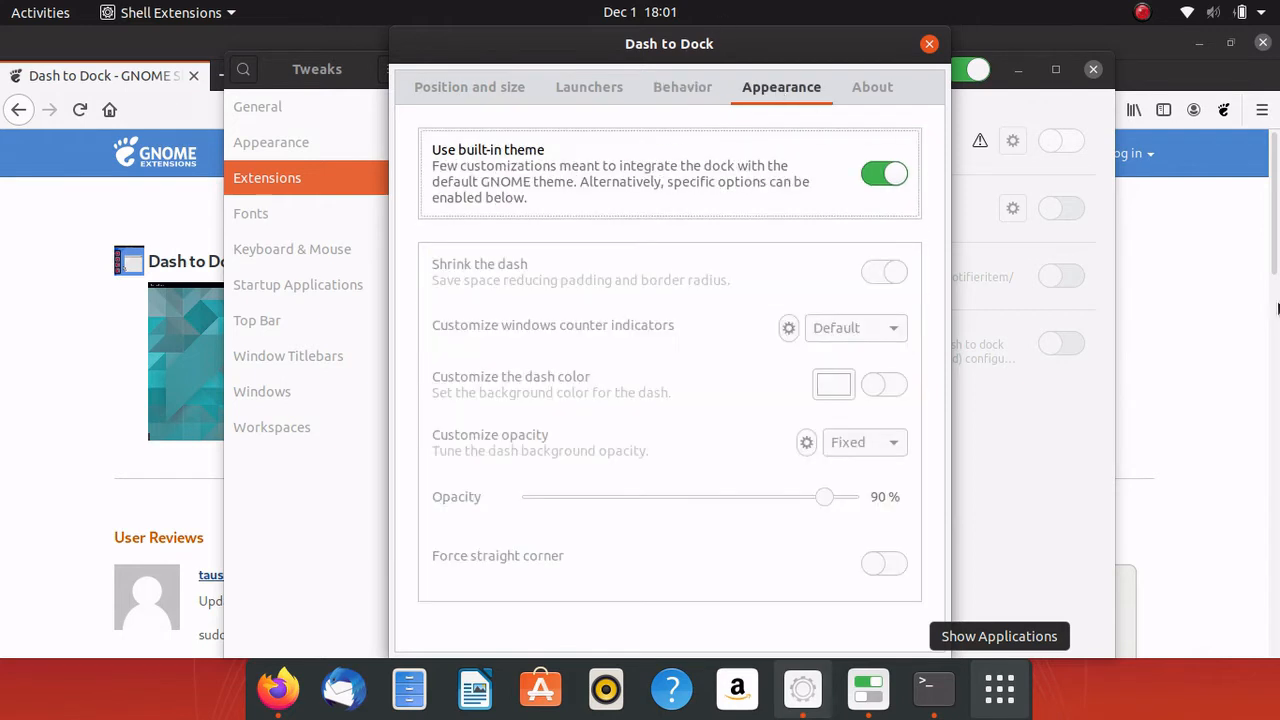
pyautogui.click(874, 176)
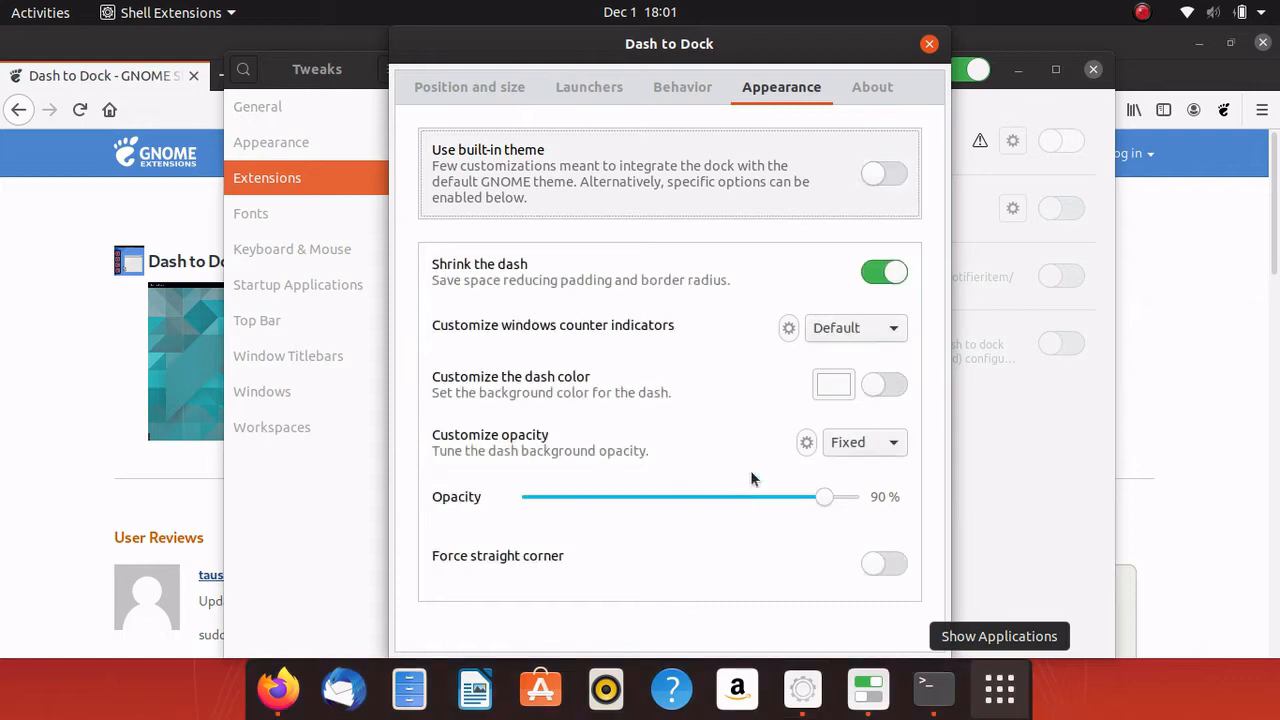
pyautogui.click(875, 280)
pyautogui.click(875, 280)
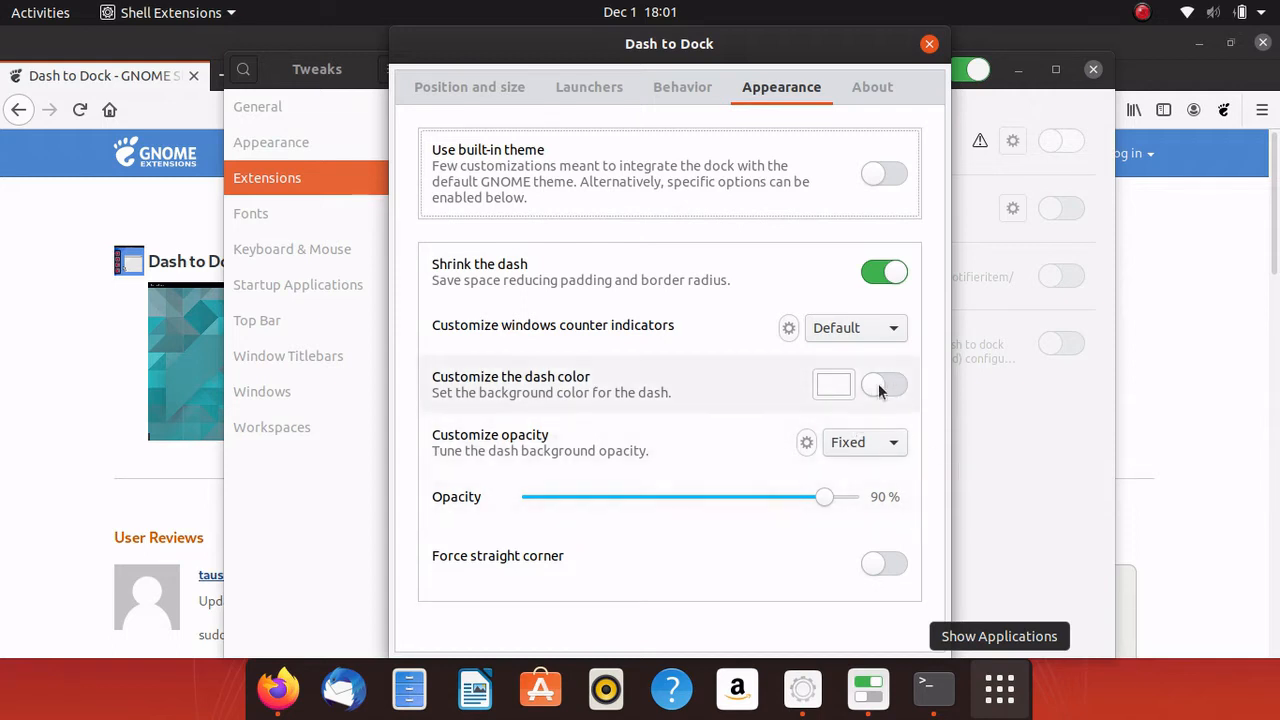
# - Keep the dock's opacity mode on Fixed and set its opacity to 75 %
pyautogui.click(884, 448)
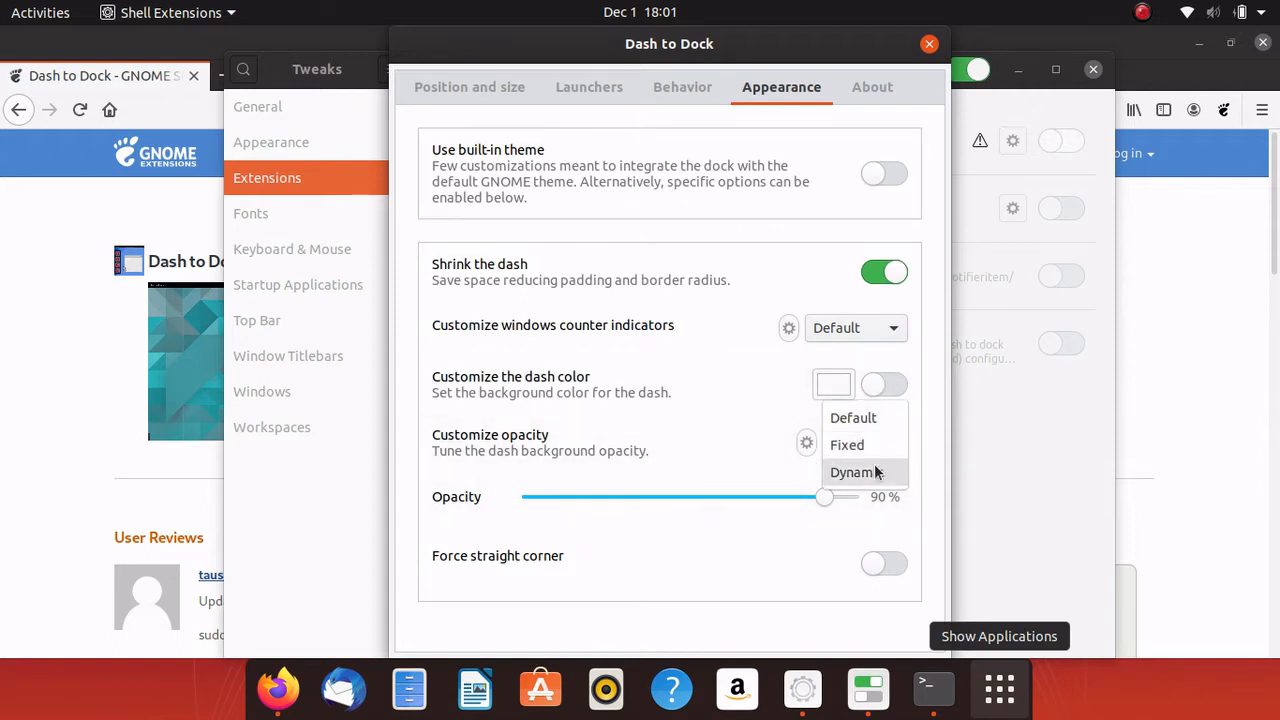
pyautogui.click(885, 445)
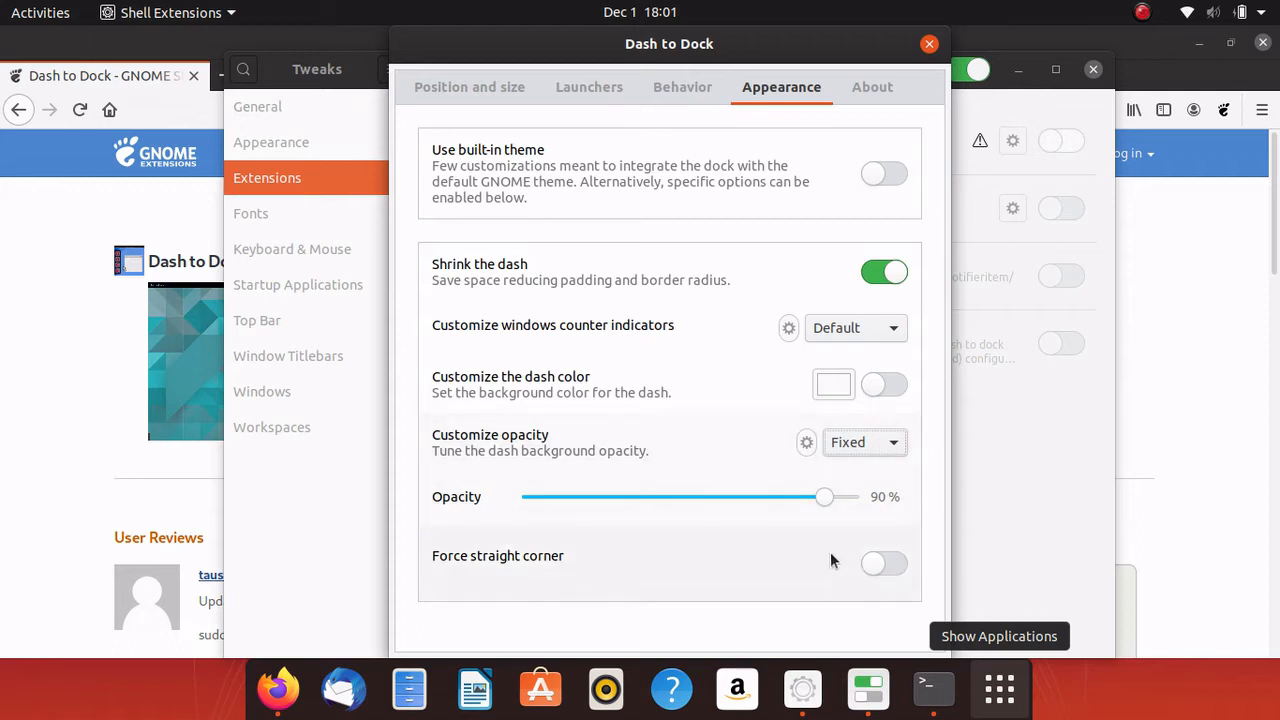
pyautogui.moveTo(825, 504); pyautogui.dragTo(777, 500)
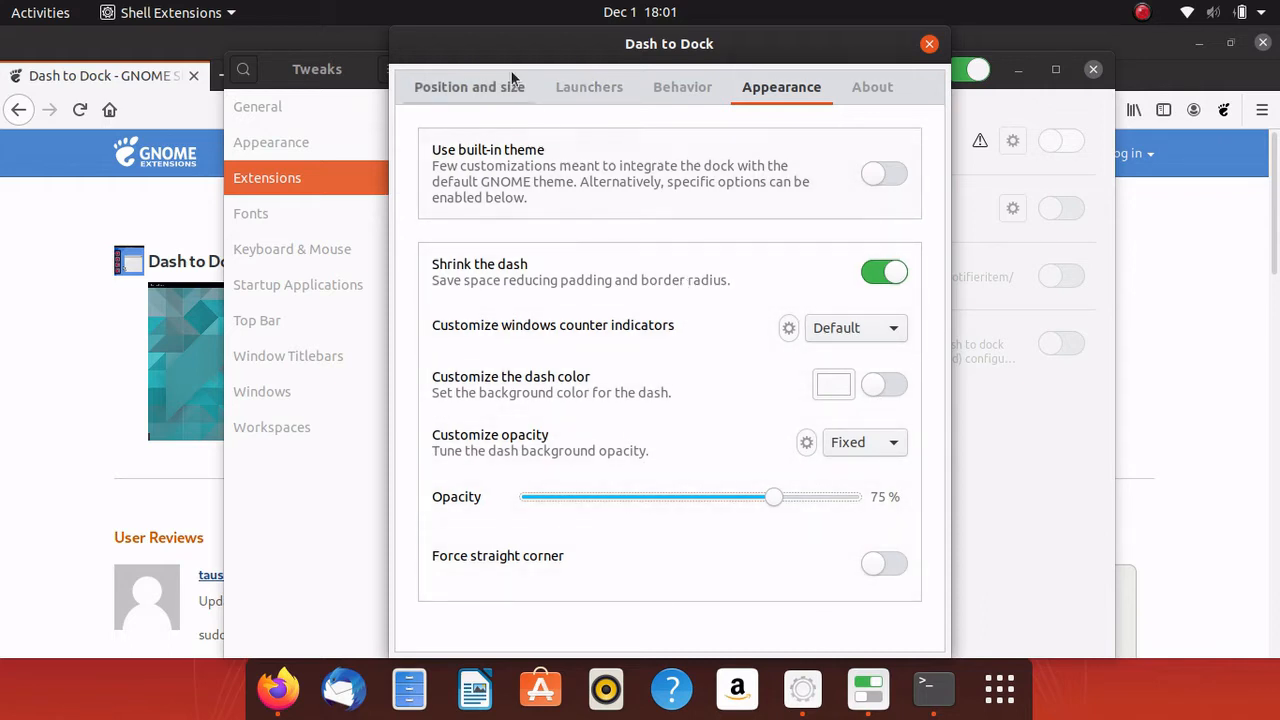
# - Enable Intelligent autohide for the dock, test that the dock reveals itself, and close the Dash to Dock settings
pyautogui.click(463, 88)
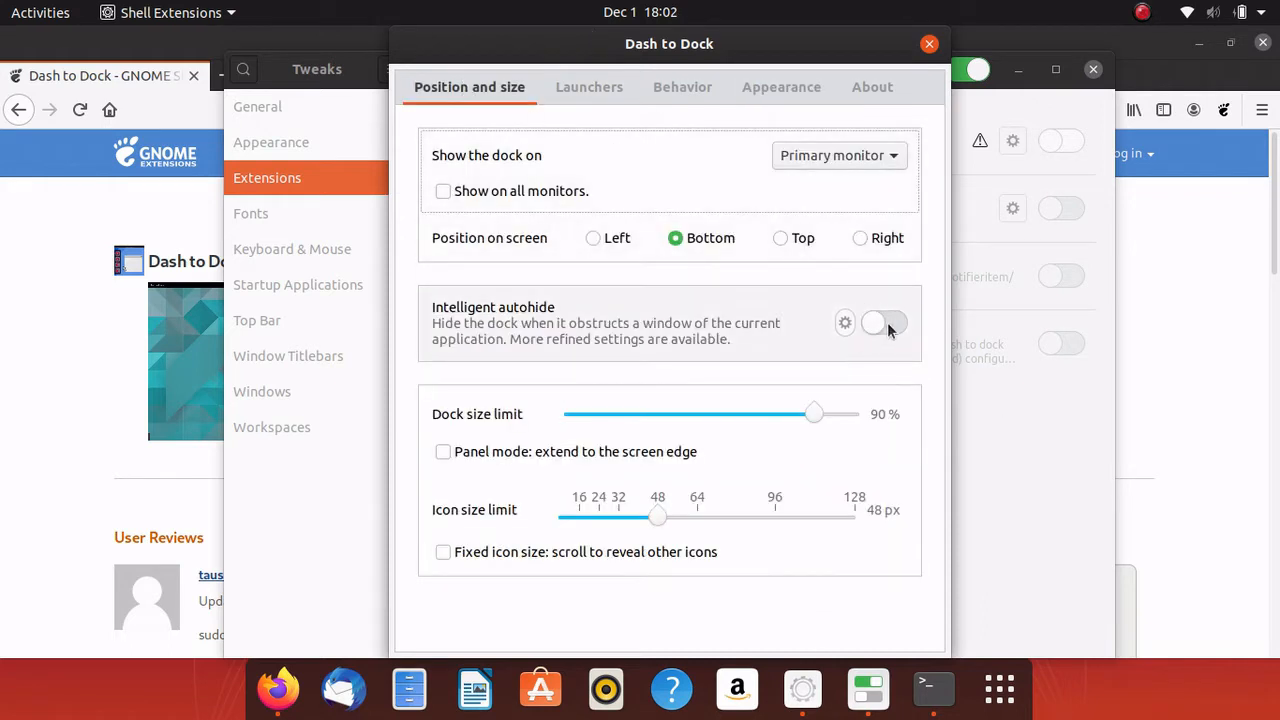
pyautogui.click(886, 324)
pyautogui.click(797, 145)
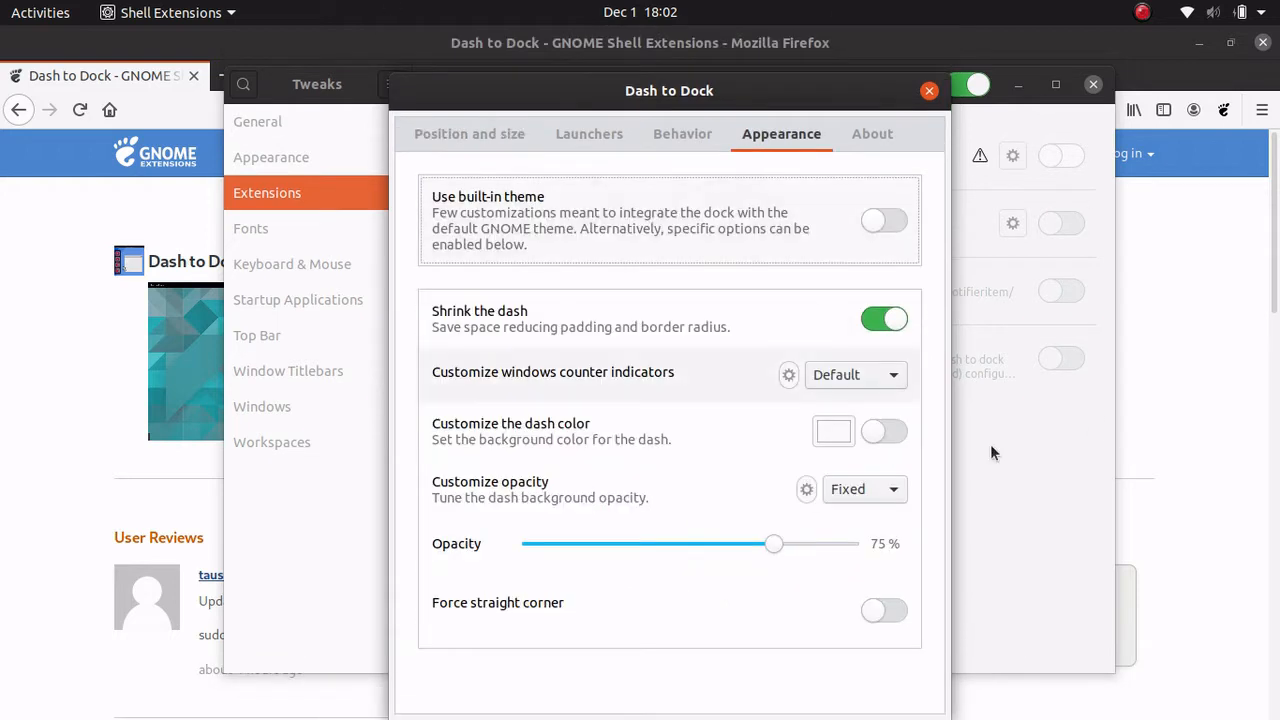
pyautogui.moveTo(622, 716)
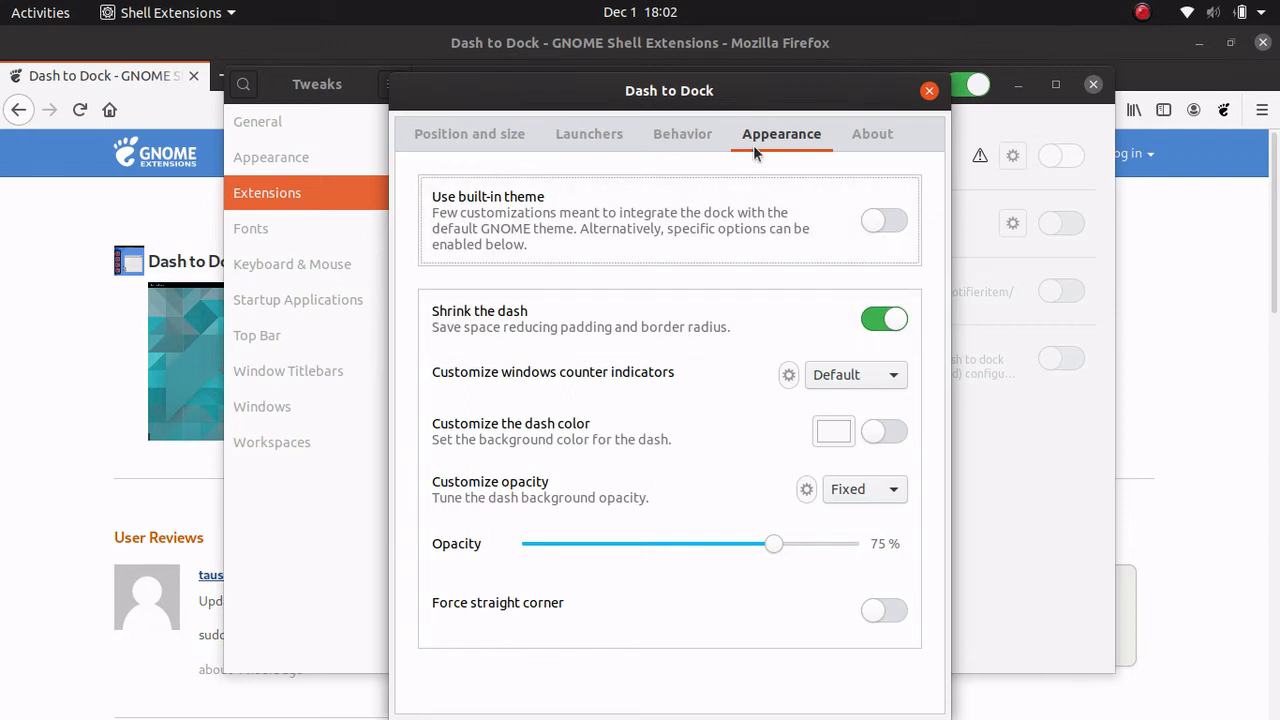
pyautogui.click(928, 91)
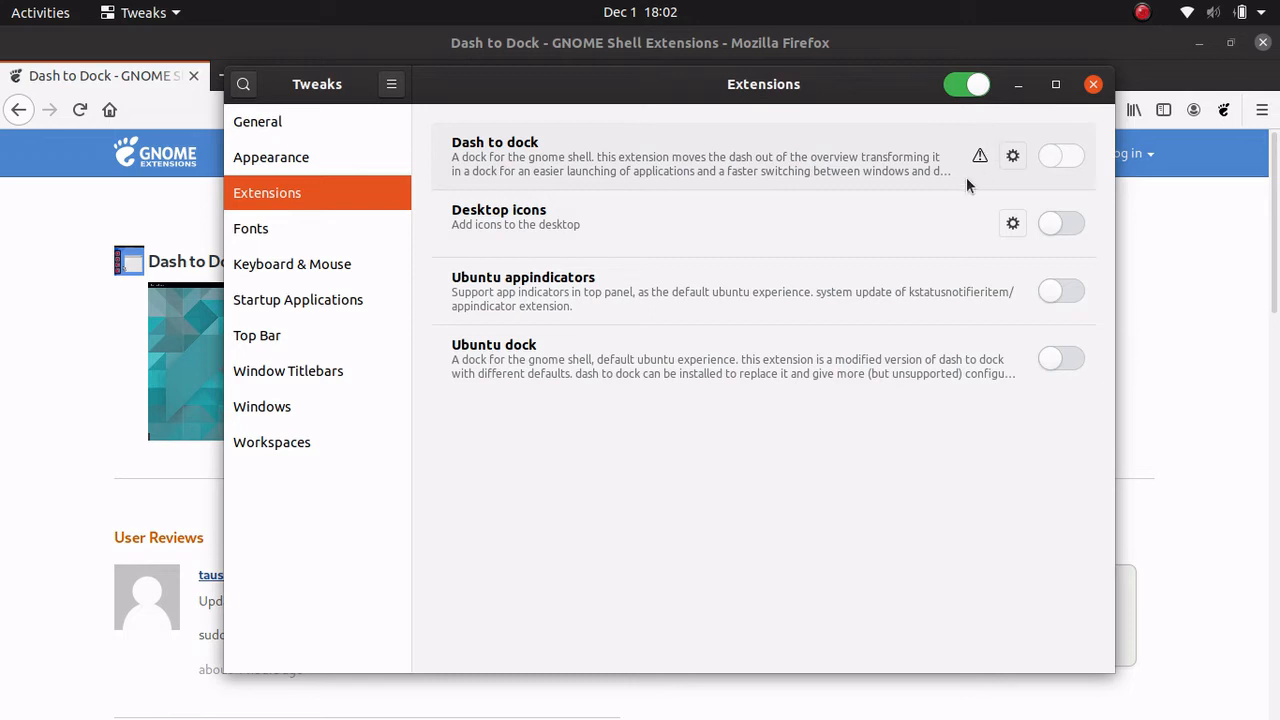
# - Switch to Firefox and open the GNOME Extensions home page
pyautogui.hotkey('alt', 'Tab')
pyautogui.hotkey('alt', 'Tab')
pyautogui.hotkey('alt', 'Tab')
pyautogui.hotkey('alt', 'Tab')
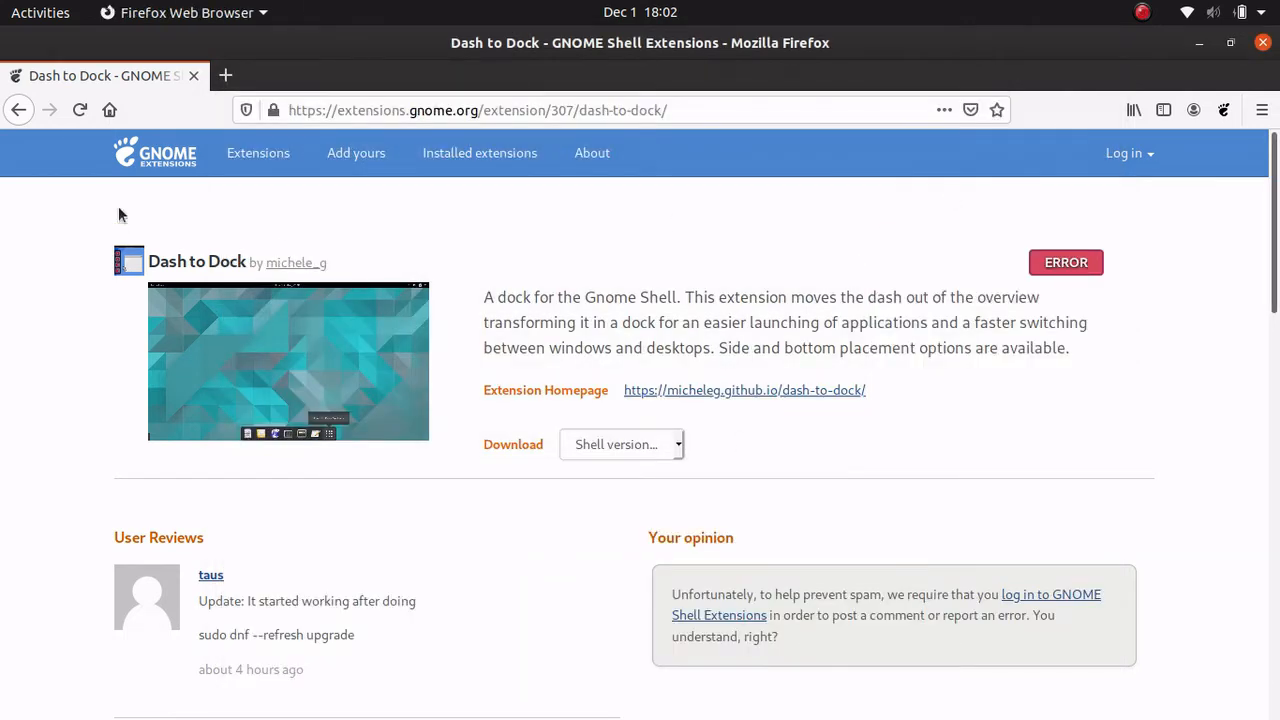
pyautogui.click(118, 150)
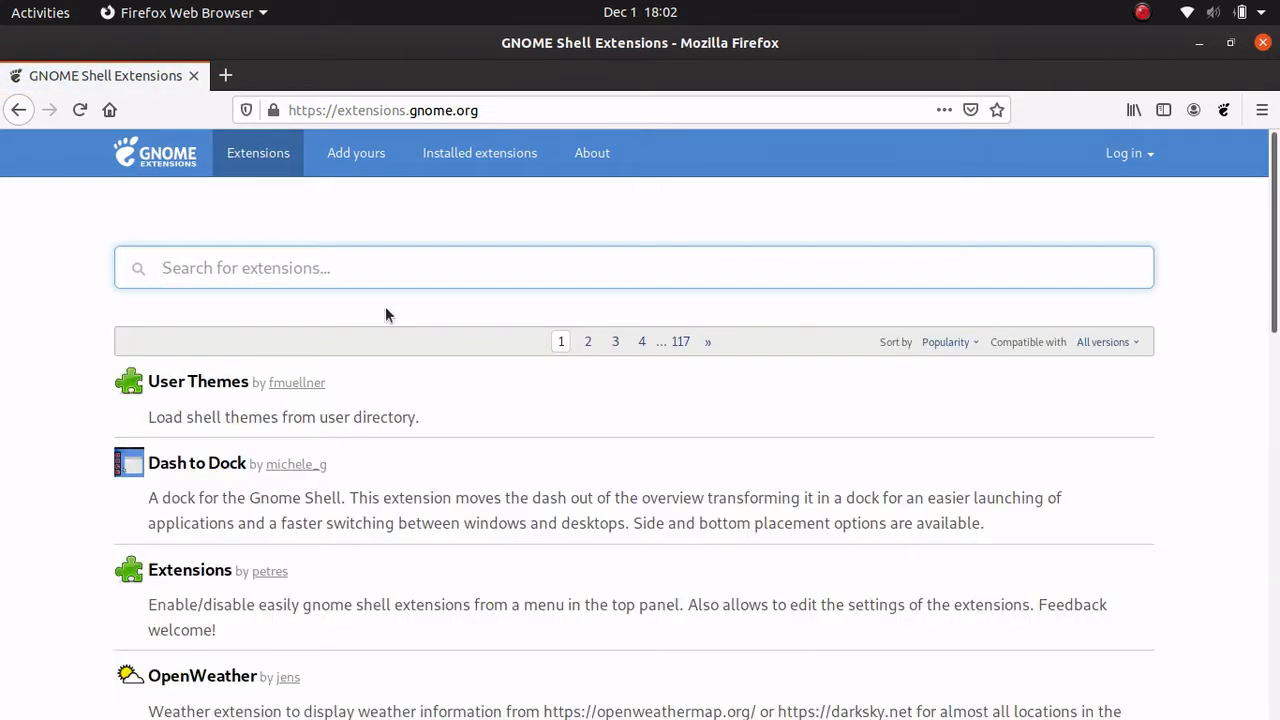
# - Search the extensions for "cover" and install the Coverflow Alt-Tab extension
pyautogui.write('cover')
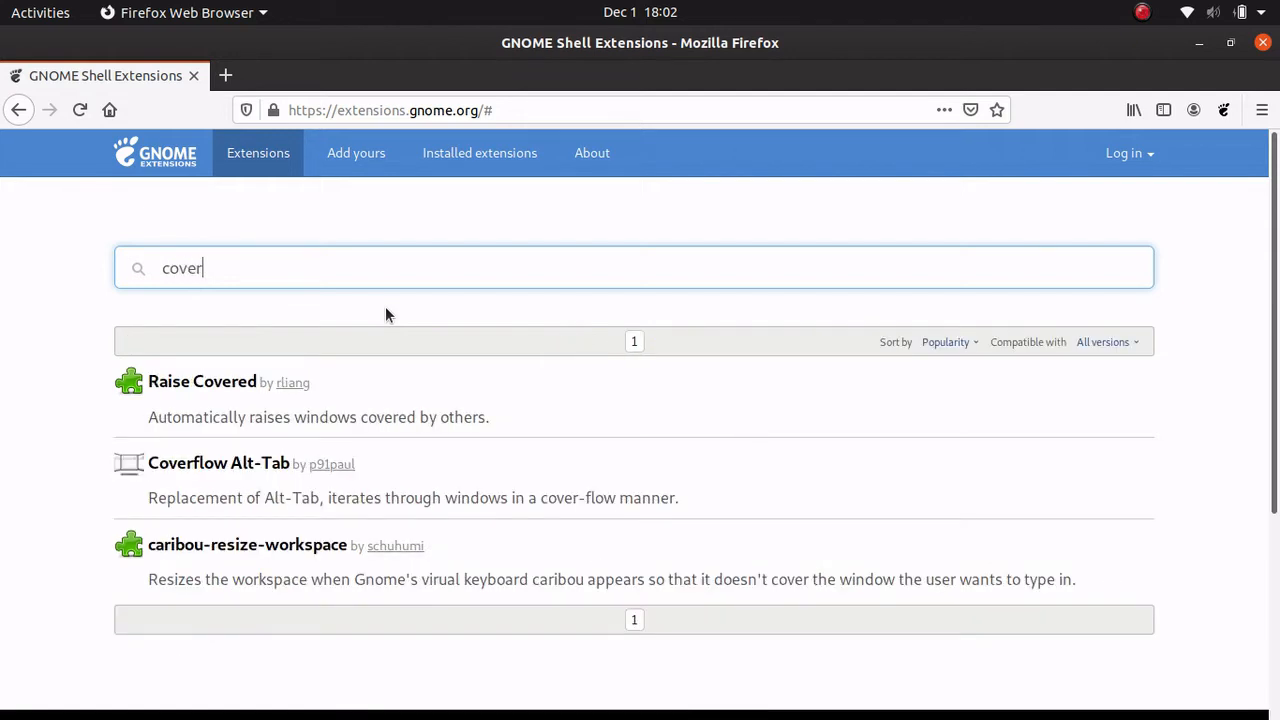
pyautogui.click(147, 473)
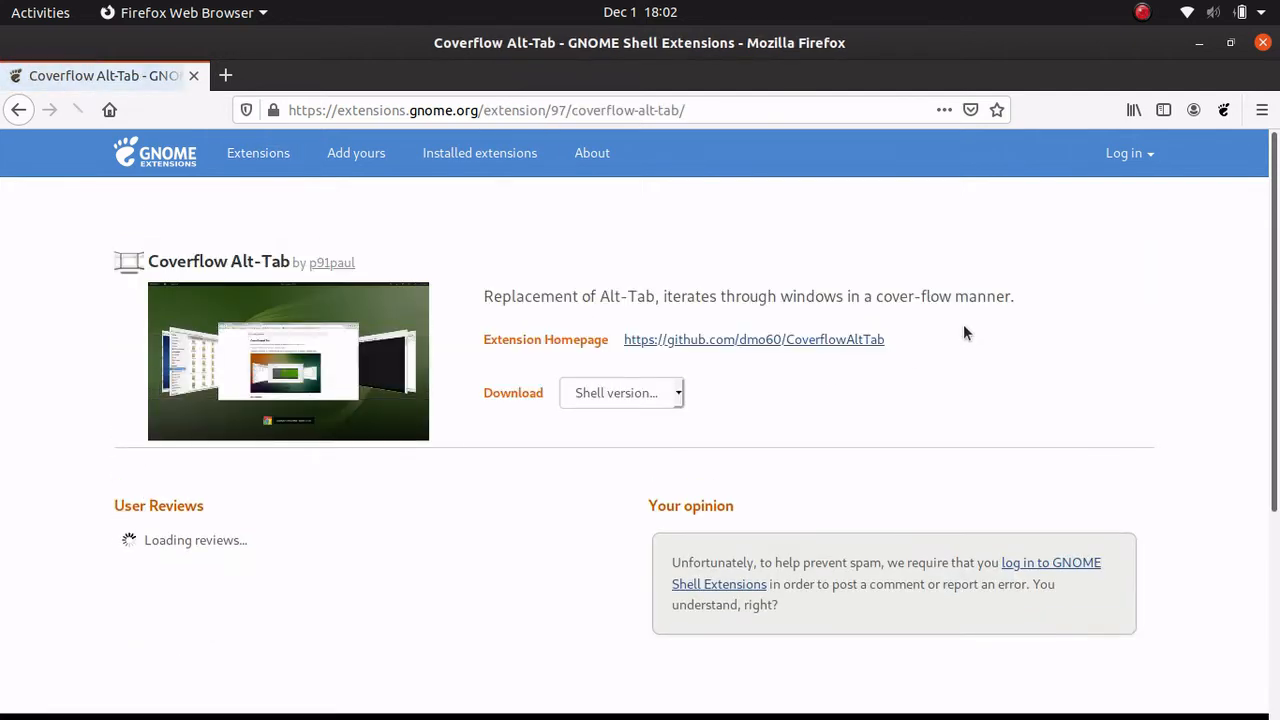
pyautogui.click(1064, 262)
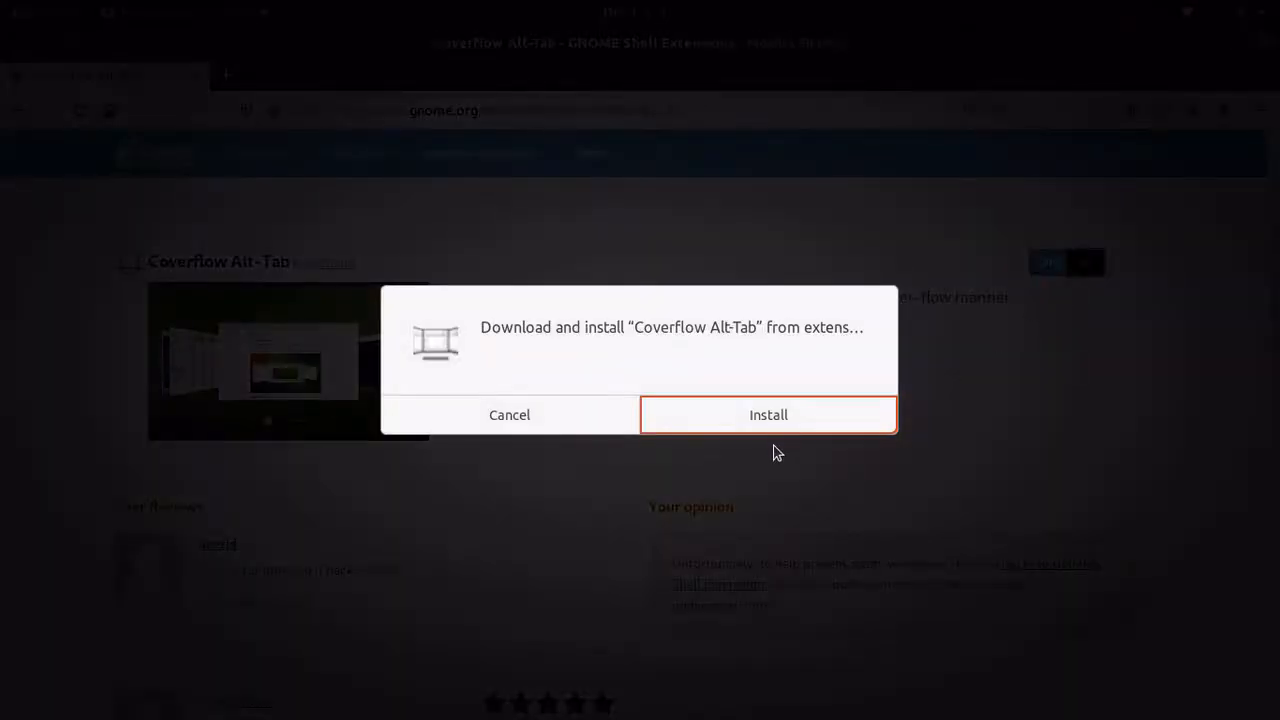
pyautogui.click(782, 409)
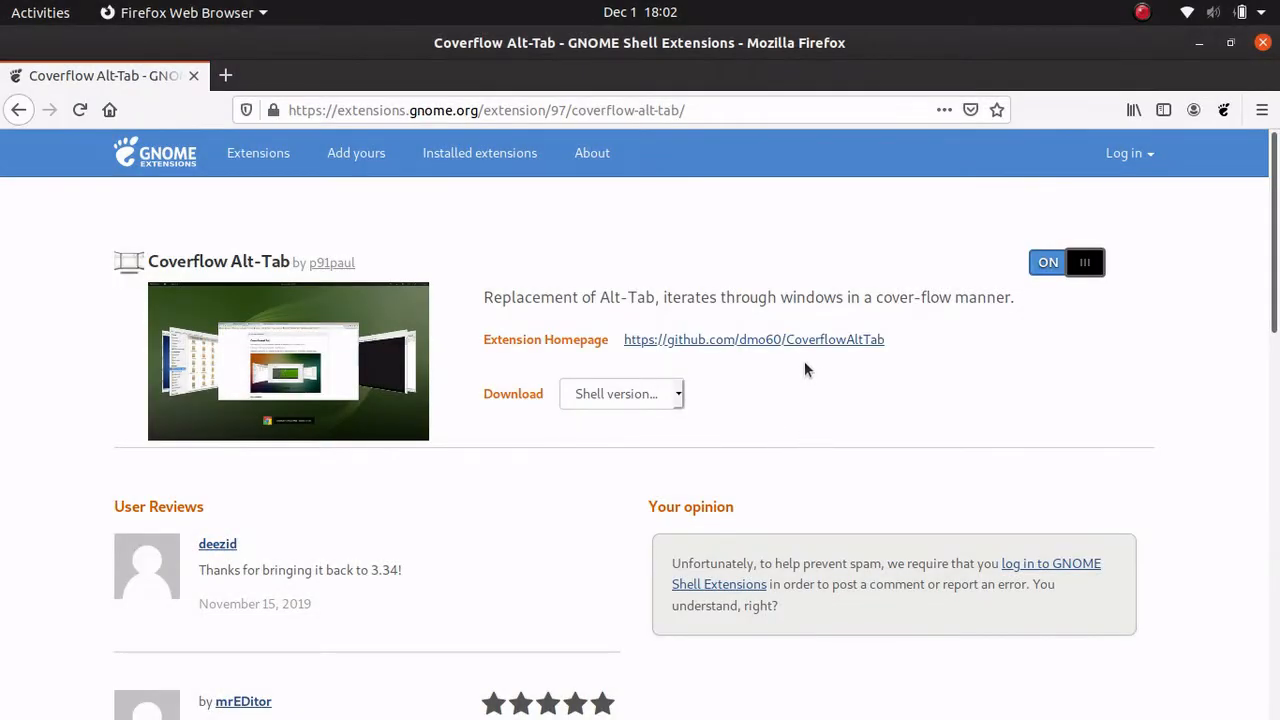
# - Try the Coverflow window switcher by cycling through the open windows, ending on Tweaks
pyautogui.hotkey('alt', 'Tab')
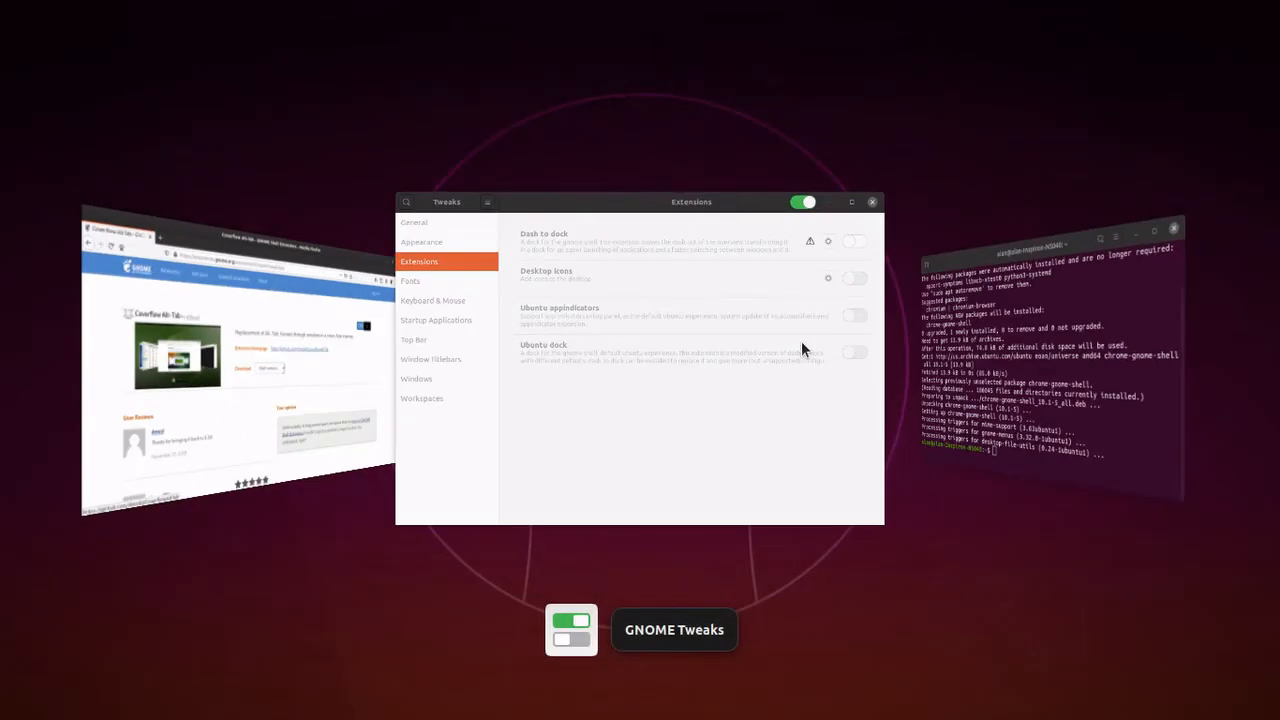
pyautogui.press('Tab')
pyautogui.press('Tab')
pyautogui.press('Tab')
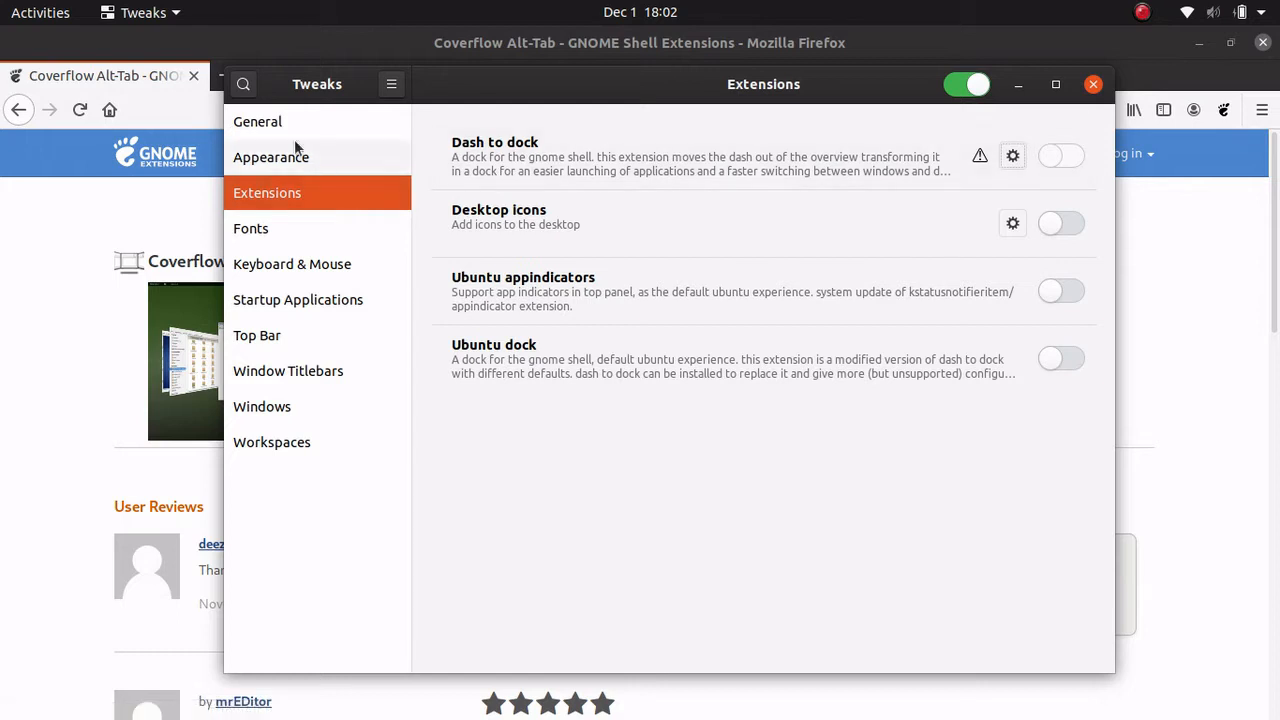
# - Close and relaunch Tweaks to refresh its list of extensions, and show the Extensions page
pyautogui.click(290, 133)
pyautogui.click(255, 192)
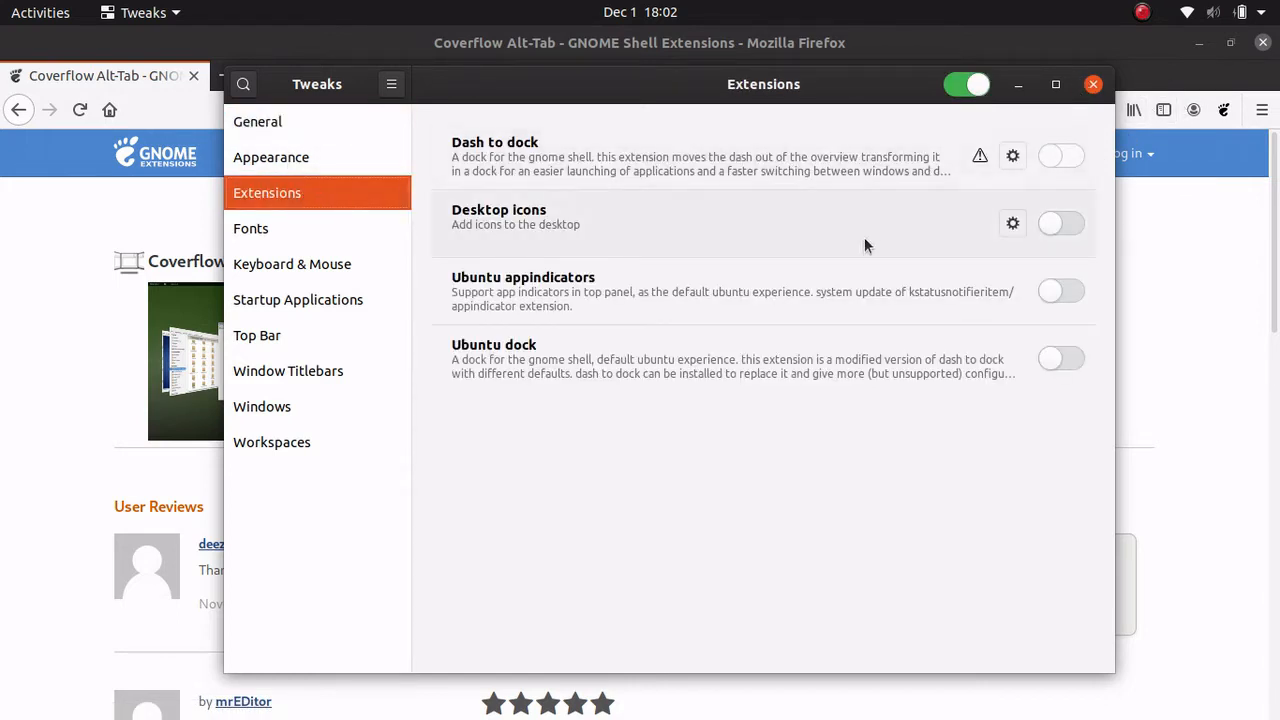
pyautogui.click(1093, 84)
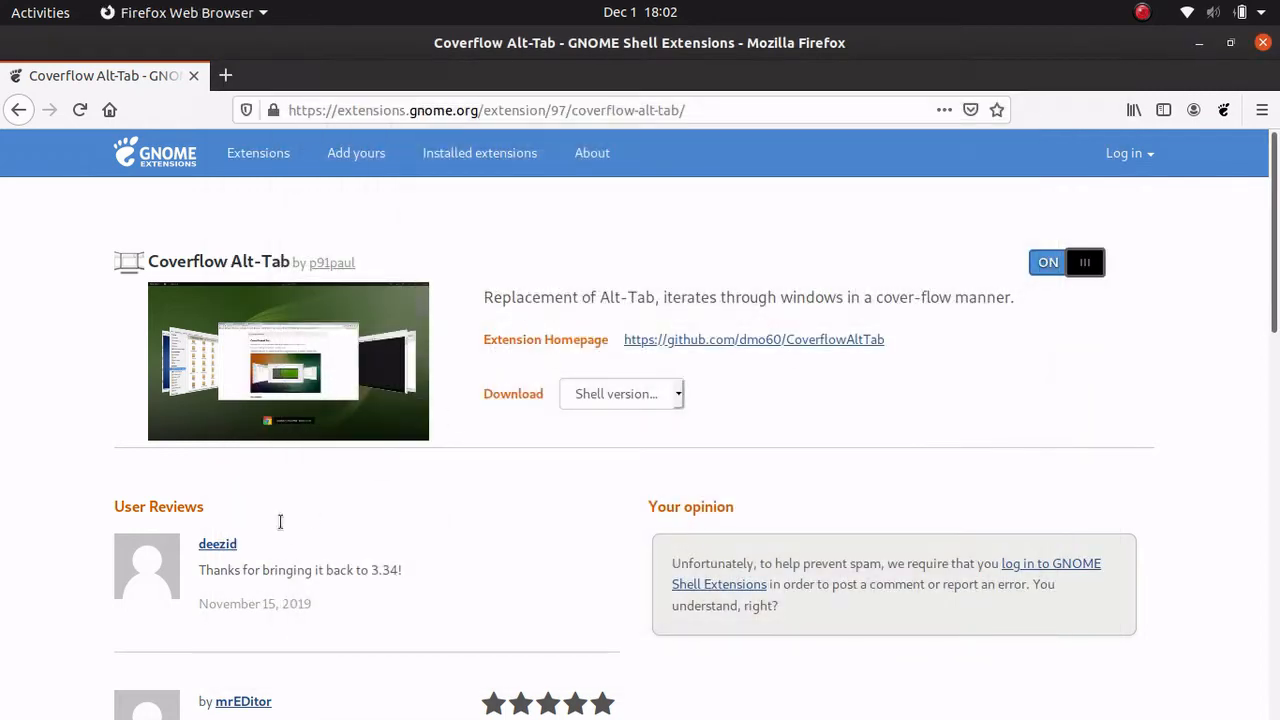
pyautogui.moveTo(900, 716)
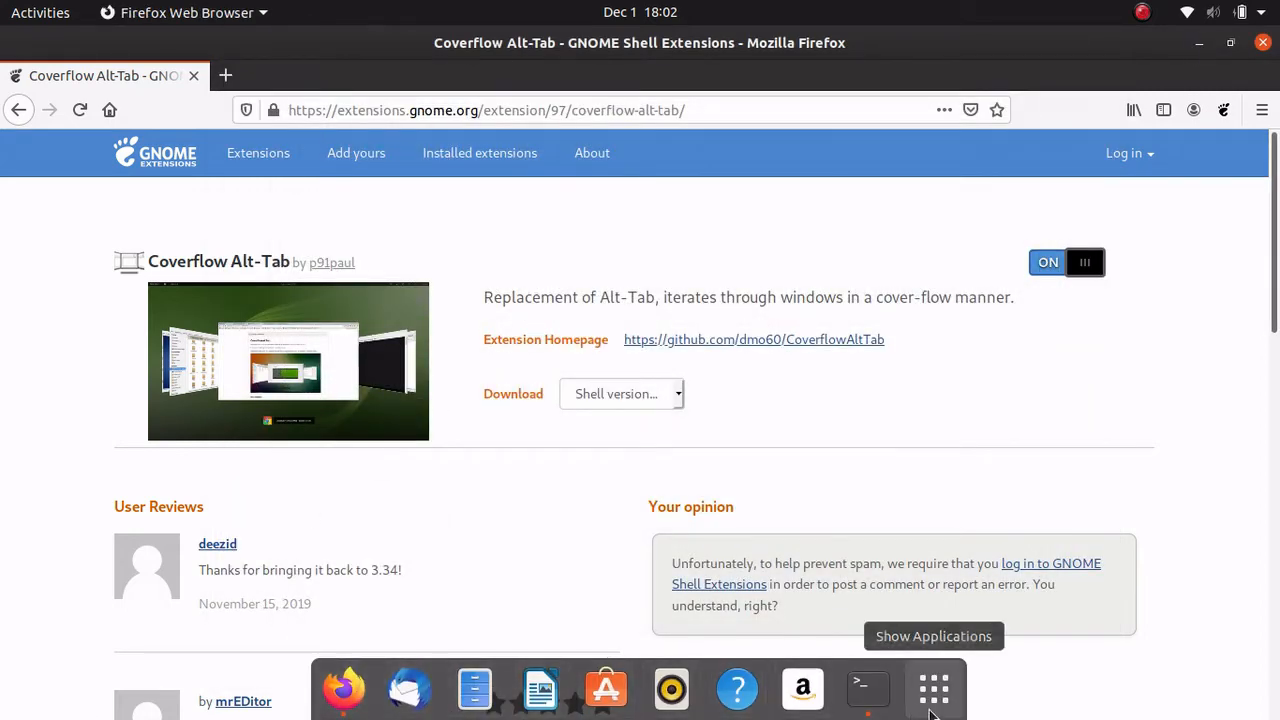
pyautogui.click(934, 688)
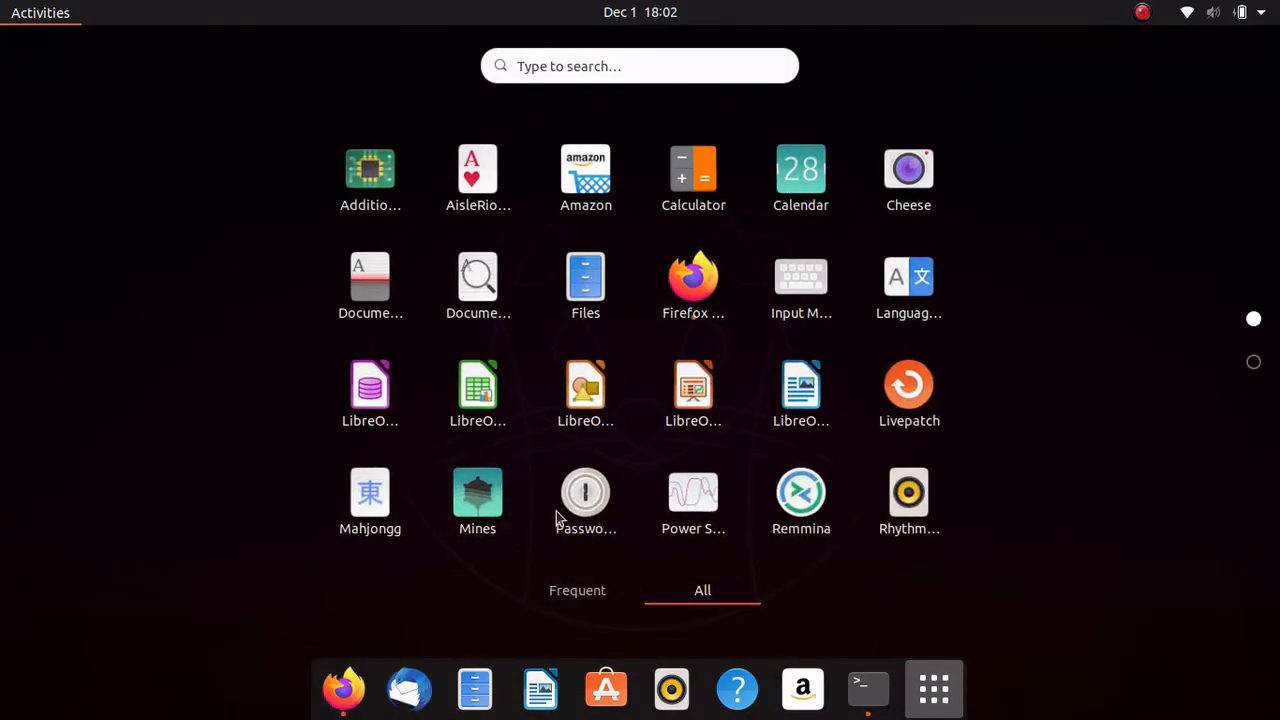
pyautogui.scroll(-1, 600, 425)
pyautogui.click(478, 390)
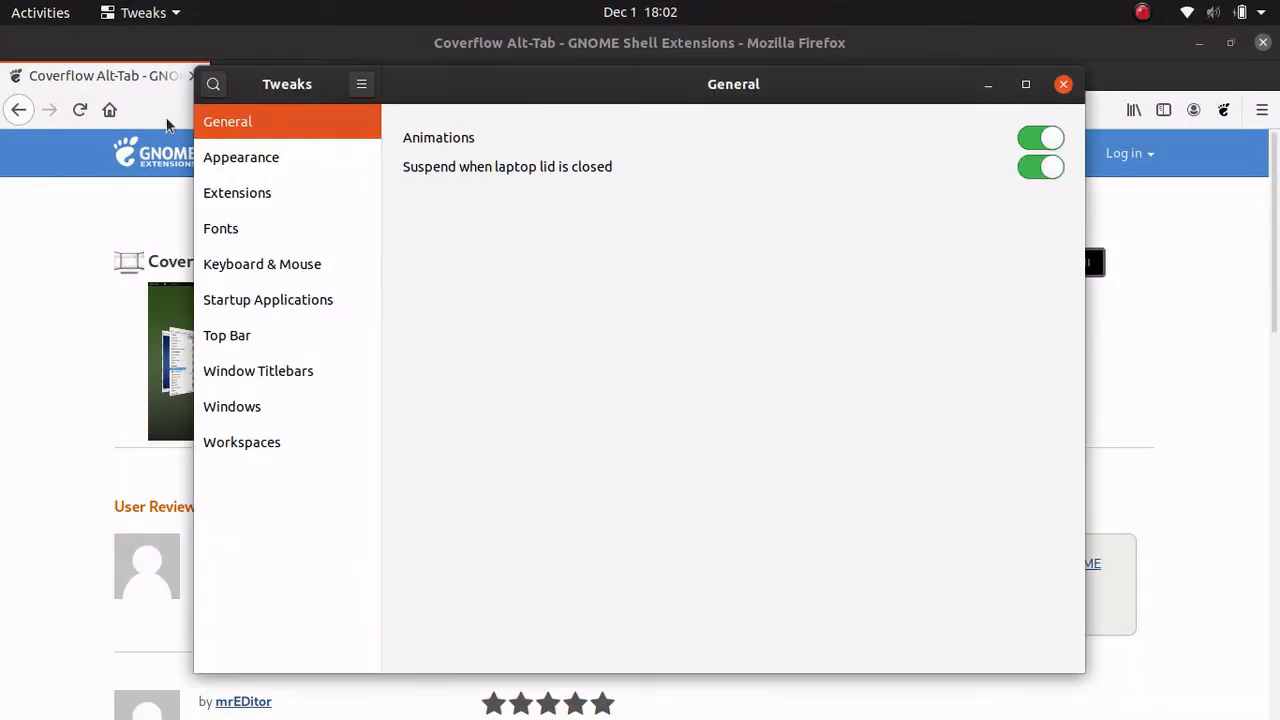
pyautogui.click(334, 200)
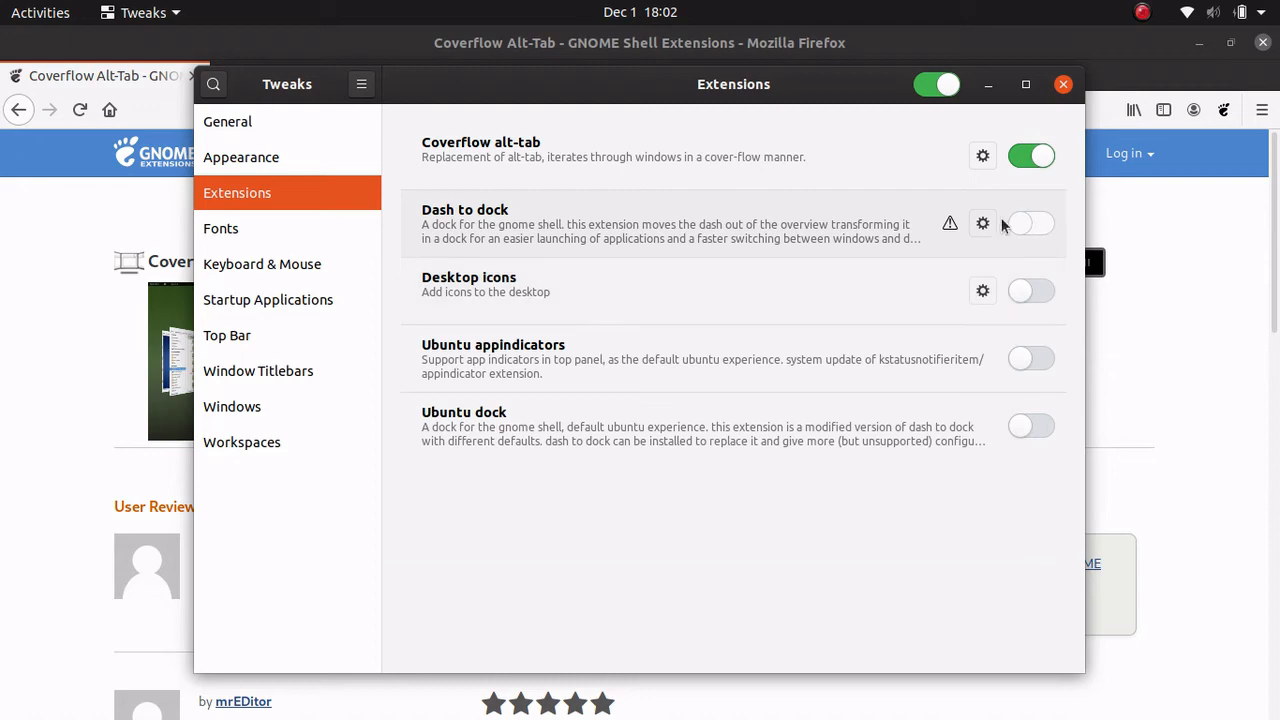
# - Close the Ubuntu Software page, open the Coverflow Alt-Tab settings and set the switcher style to Timeline
pyautogui.click(983, 156)
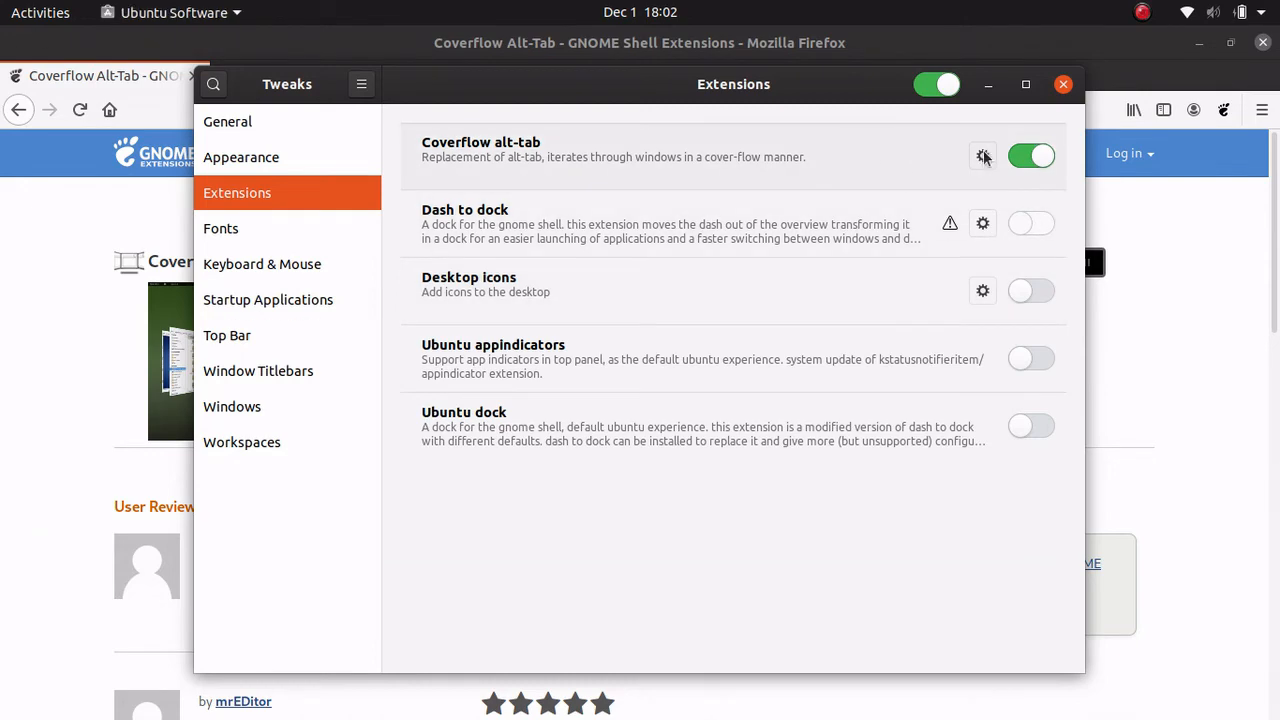
pyautogui.click(1258, 47)
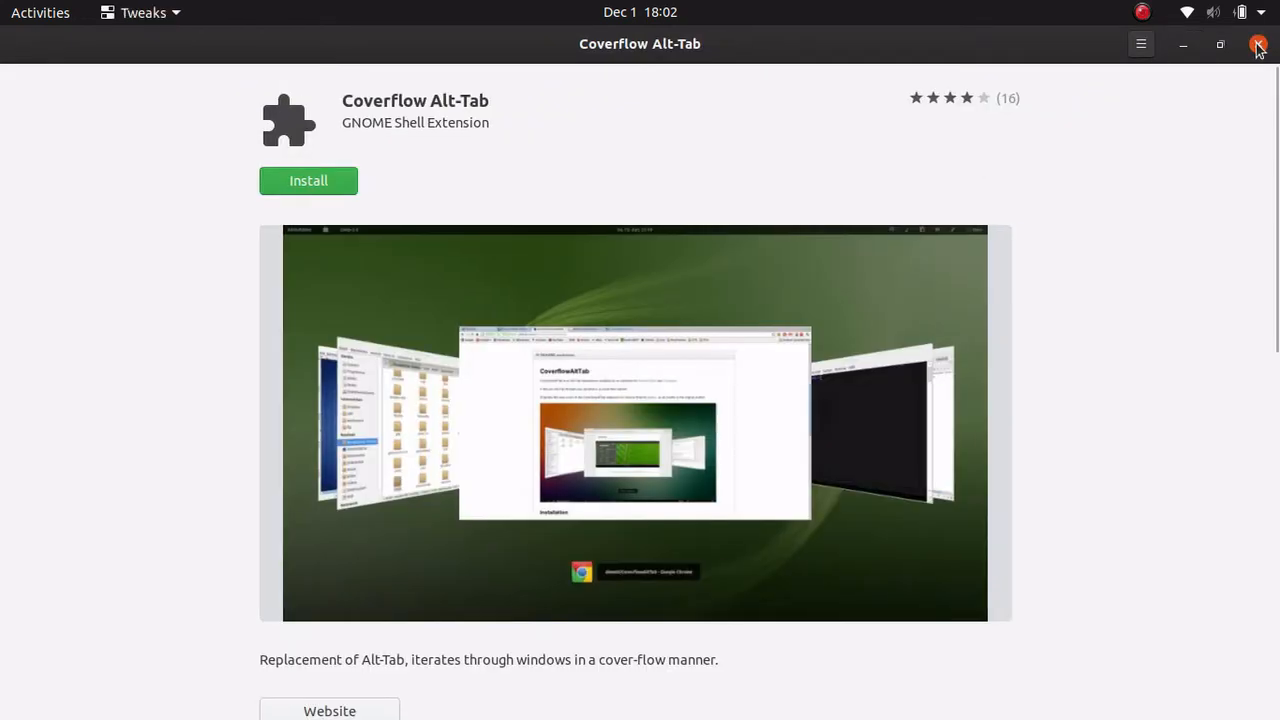
pyautogui.click(984, 156)
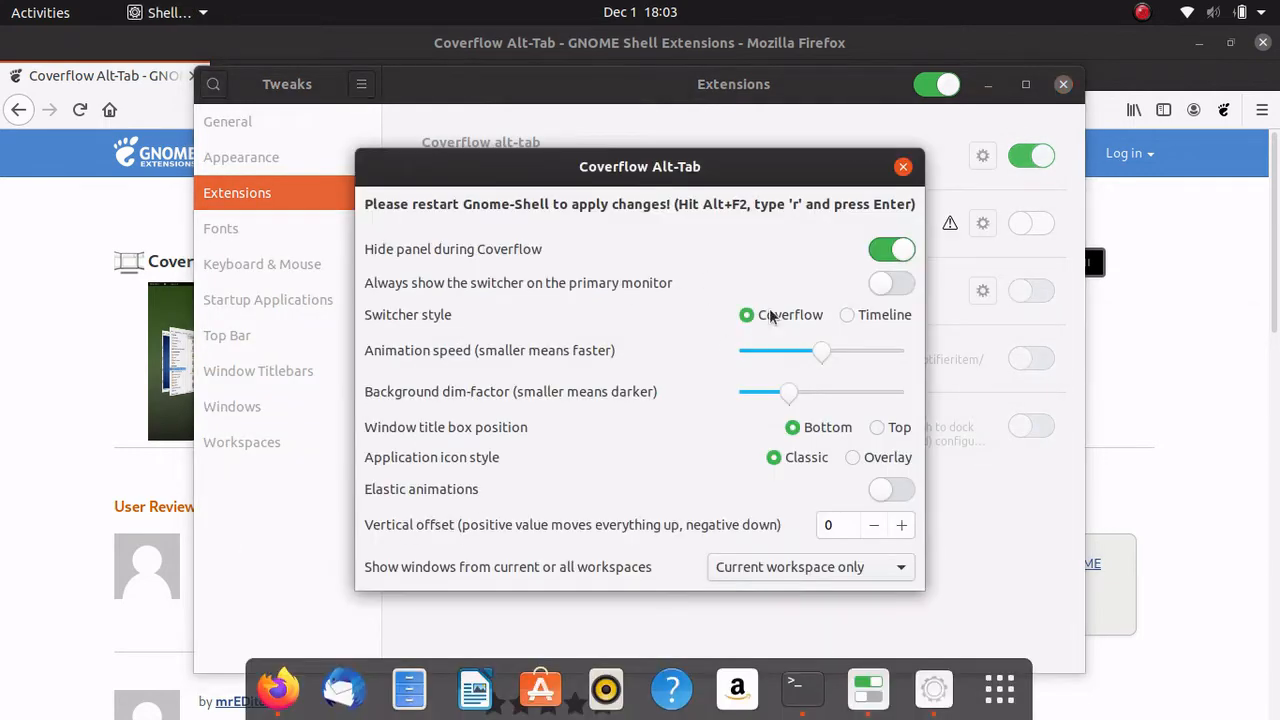
pyautogui.click(849, 316)
# - Cycle through the open windows to test the switcher, and restart GNOME Shell with the r command
pyautogui.hotkey('alt', 'Tab')
pyautogui.hotkey('alt', 'Tab')
pyautogui.hotkey('alt', 'Tab')
pyautogui.hotkey('alt', 'Tab')
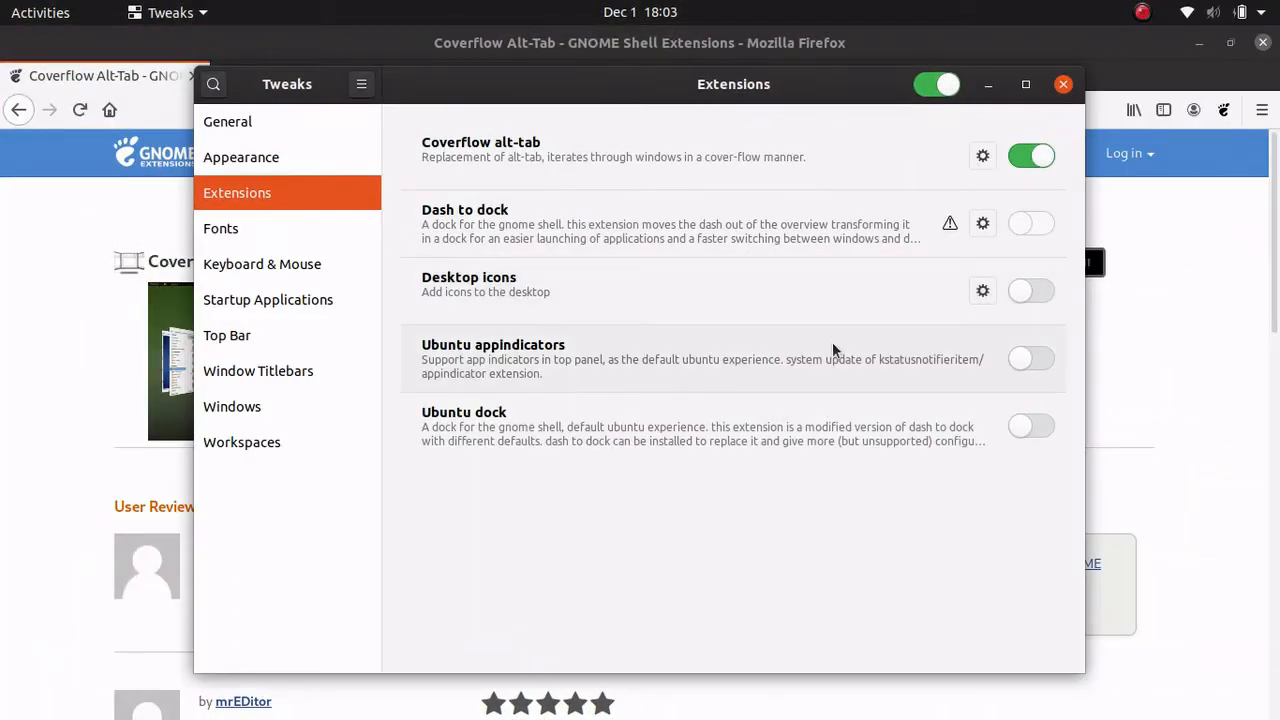
pyautogui.hotkey('alt', 'F2')
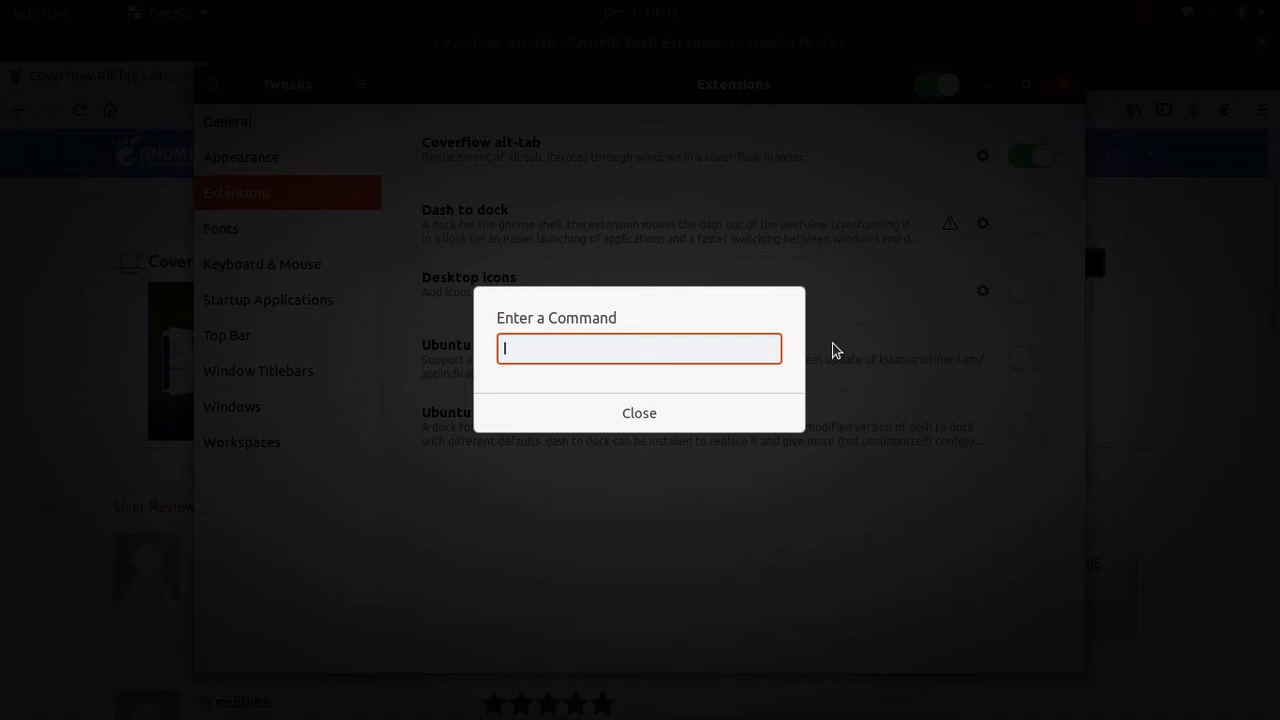
pyautogui.press('Return')
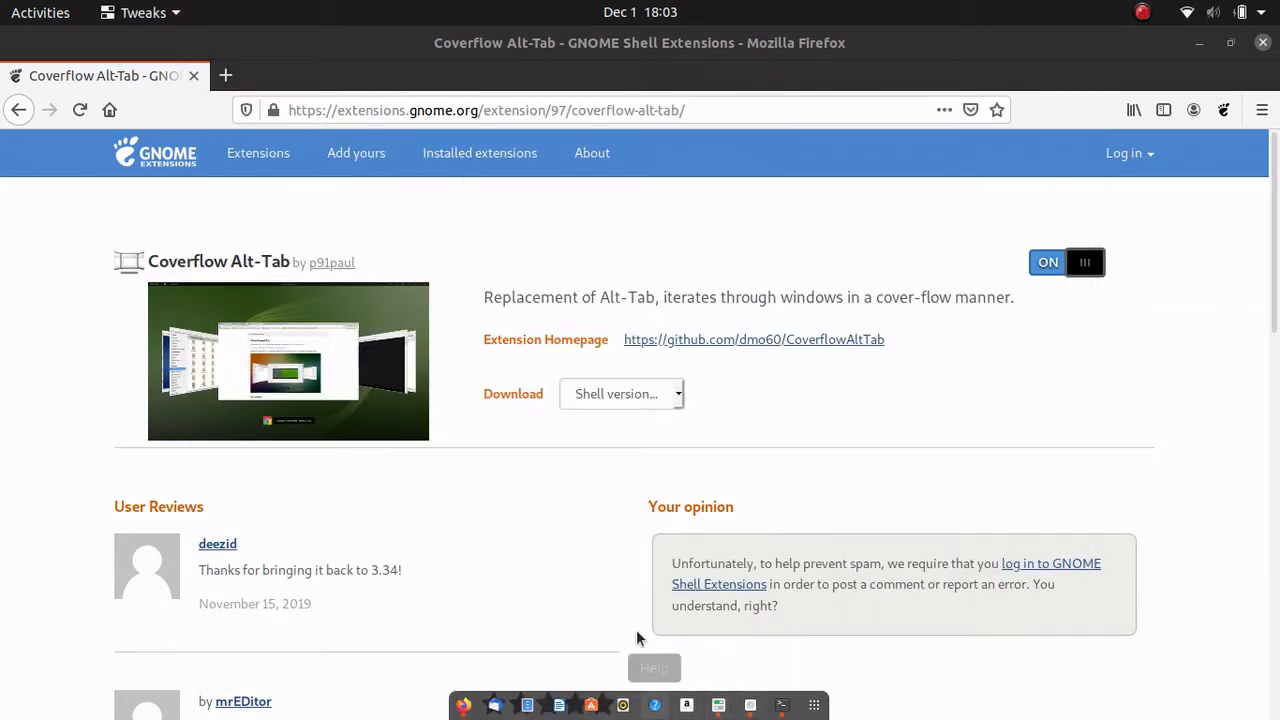
# - Try the Timeline window switcher by cycling repeatedly through the open windows, ending on Tweaks
pyautogui.hotkey('alt', 'Tab')
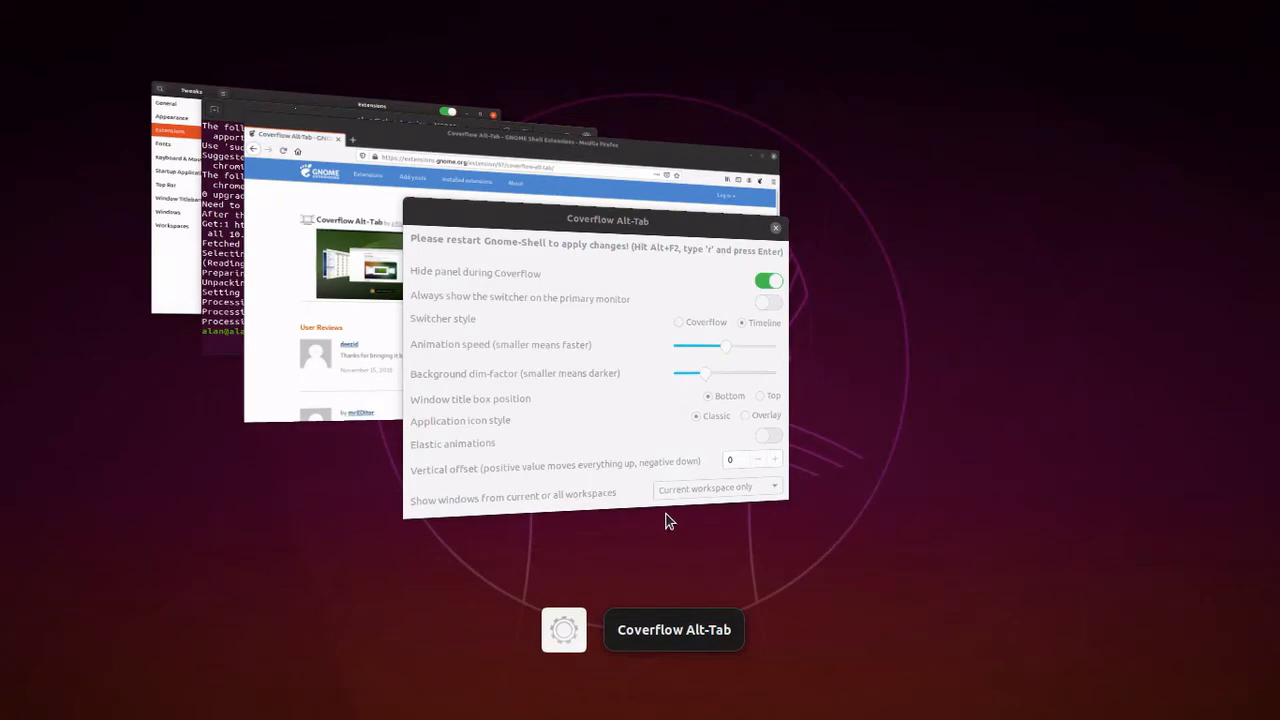
pyautogui.hotkey('alt', 'Tab')
pyautogui.hotkey('alt', 'Tab')
pyautogui.hotkey('alt', 'Tab')
pyautogui.hotkey('alt', 'Tab')
pyautogui.hotkey('alt', 'Tab')
pyautogui.hotkey('alt', 'Tab')
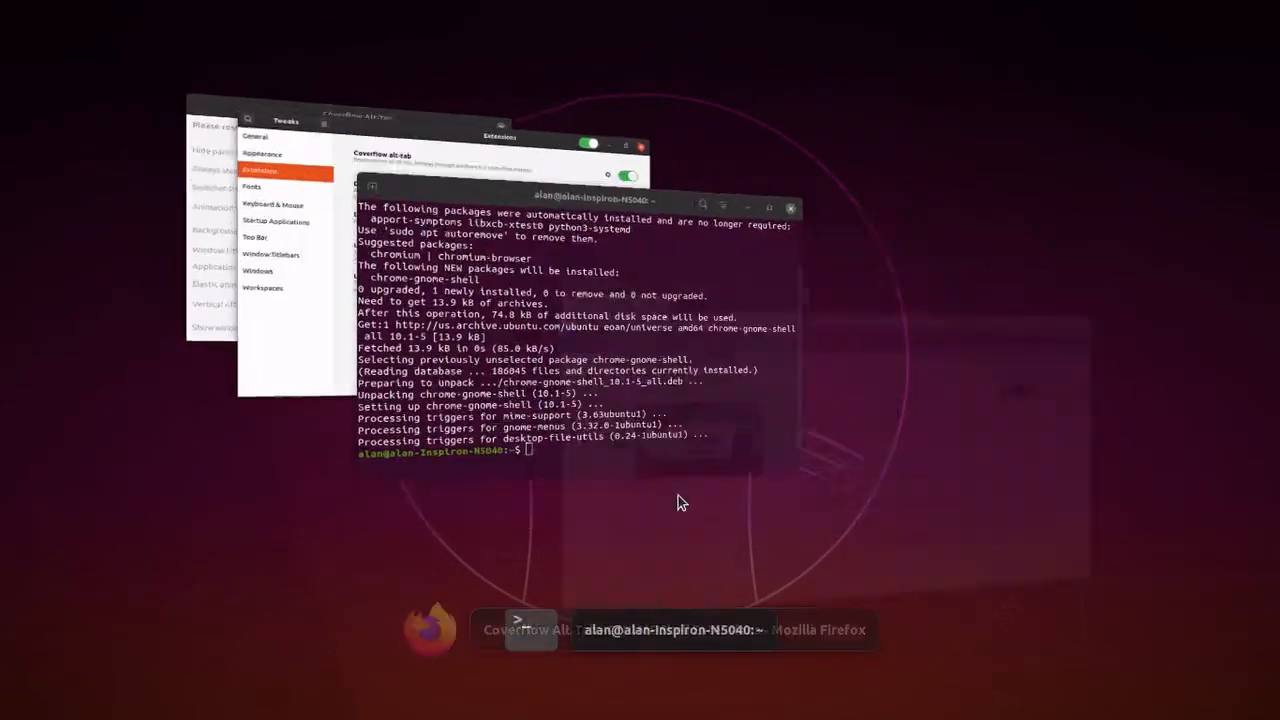
pyautogui.hotkey('alt', 'Tab')
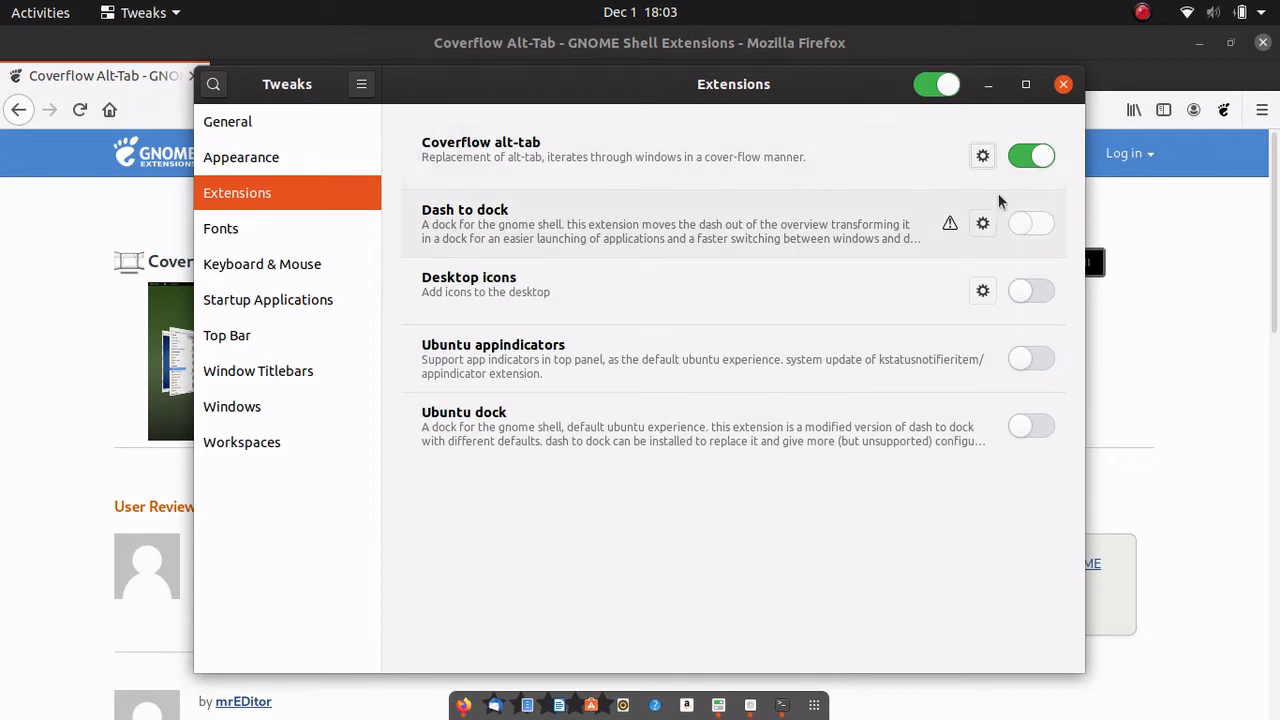
# - Set the Coverflow Alt-Tab switcher style to Coverflow and close the extension's settings
pyautogui.click(983, 158)
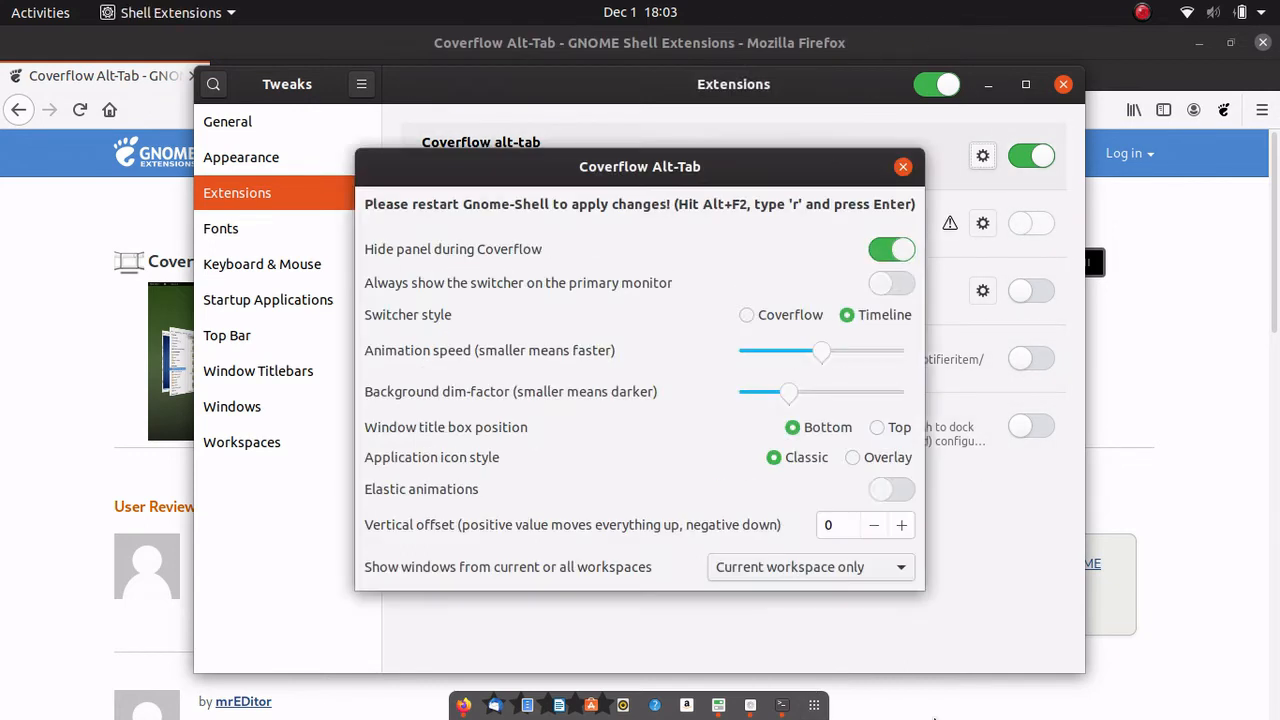
pyautogui.click(765, 318)
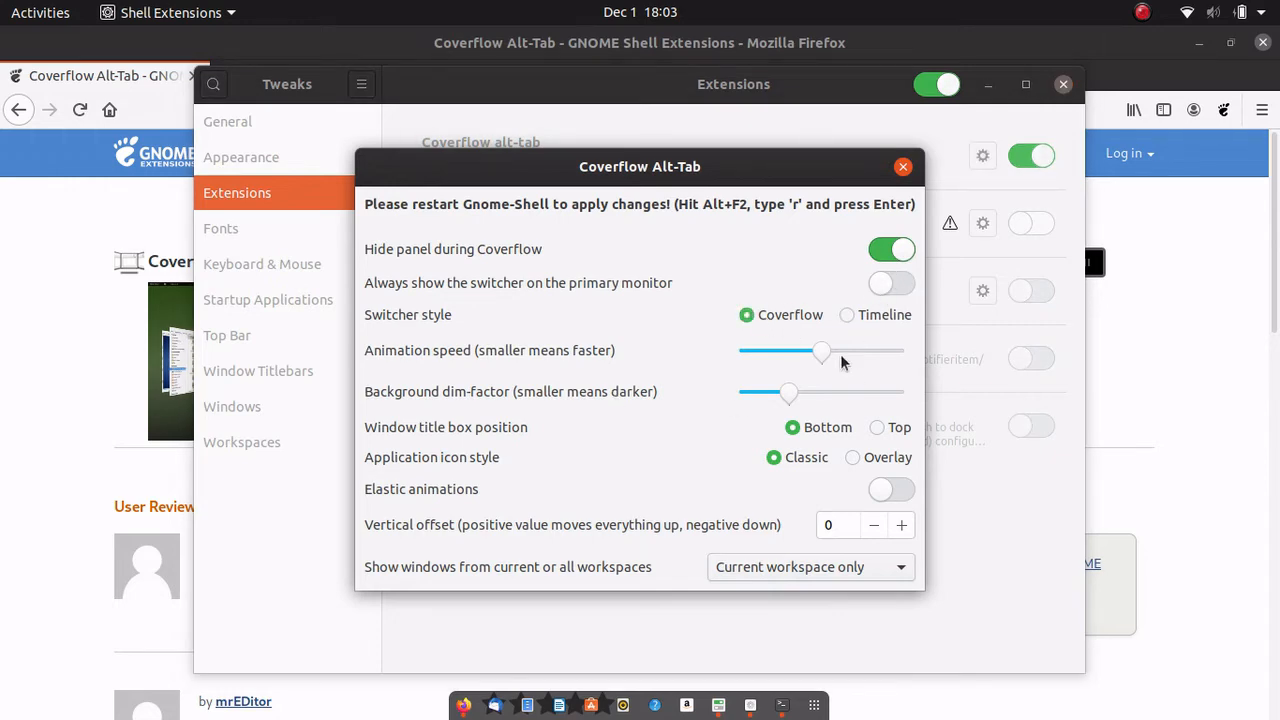
pyautogui.click(902, 167)
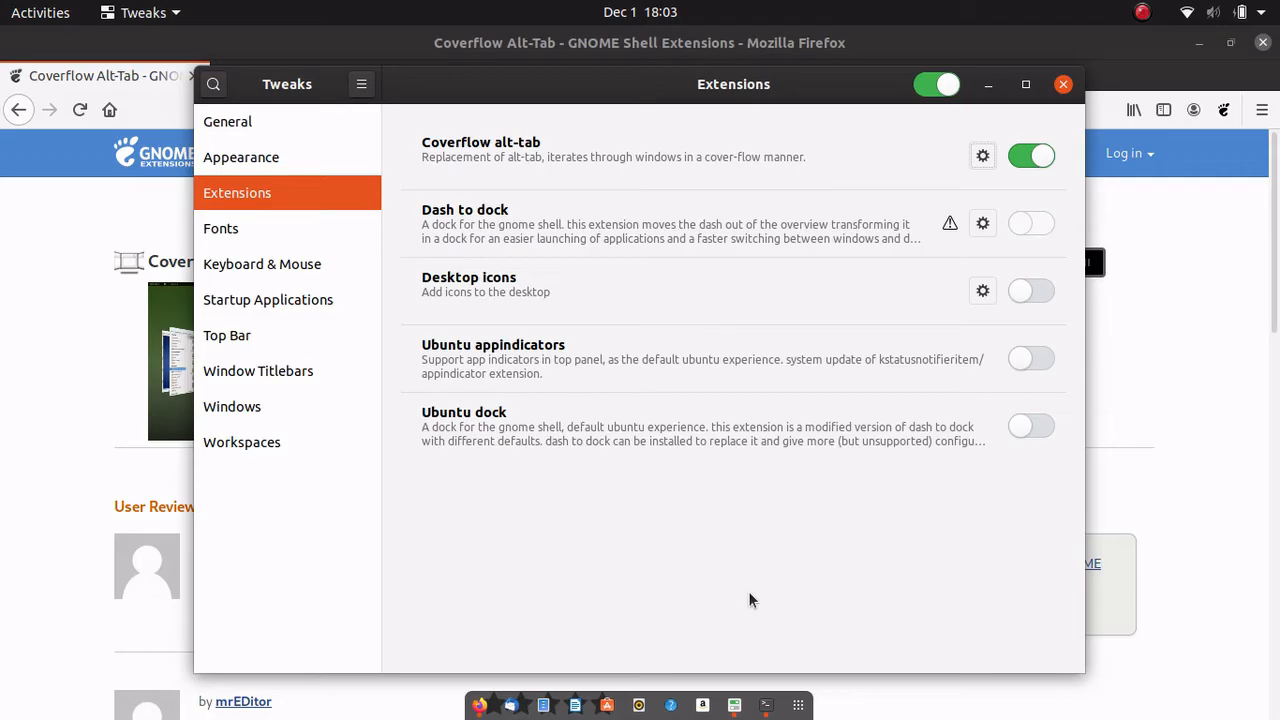
# - Restart GNOME Shell with the r command to apply the switcher style
pyautogui.hotkey('alt', 'F2')
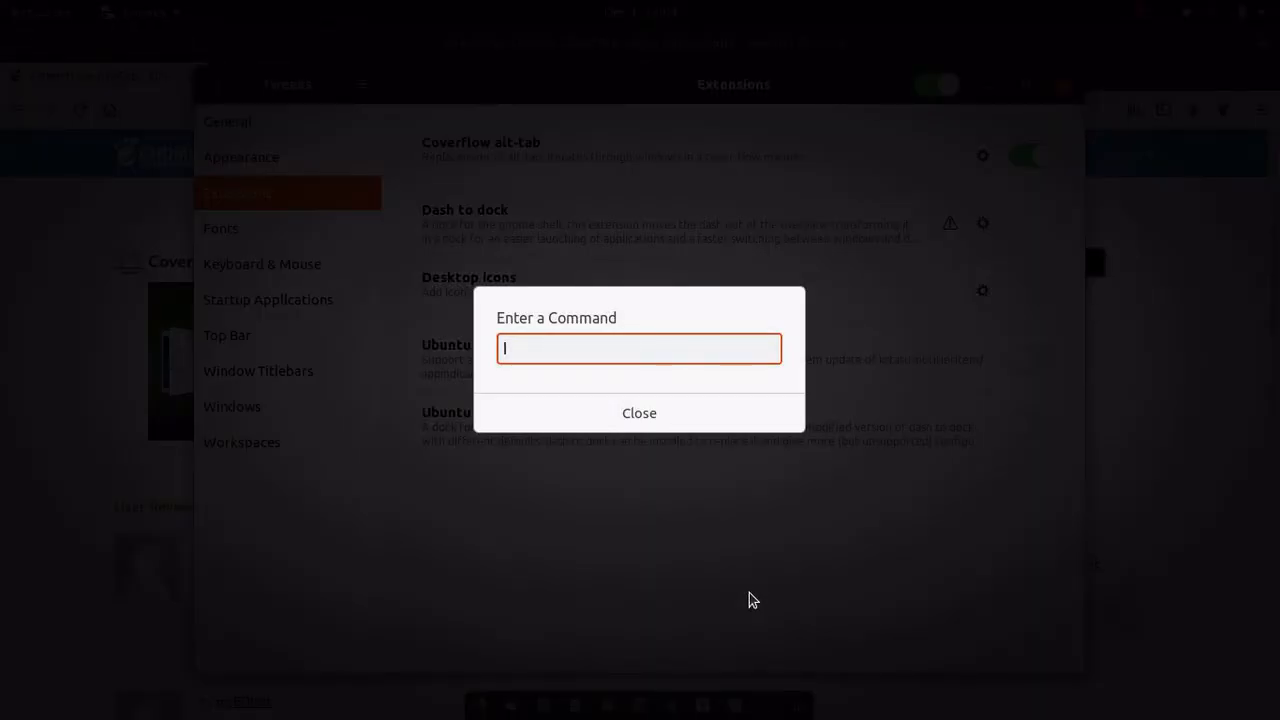
pyautogui.write('r')
pyautogui.press('Return')
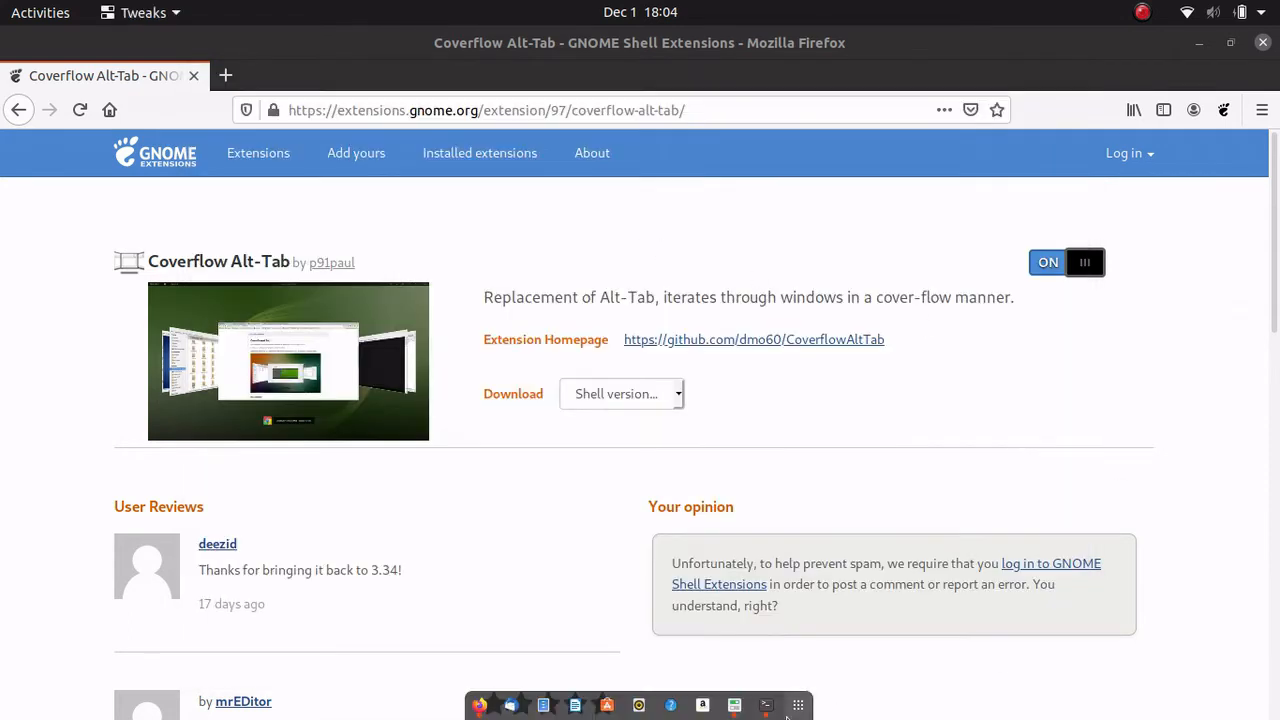
# - Open the Dash to Dock settings from Tweaks, enable the fixed icon size at 48 px, check the dock, and close the settings
pyautogui.click(734, 706)
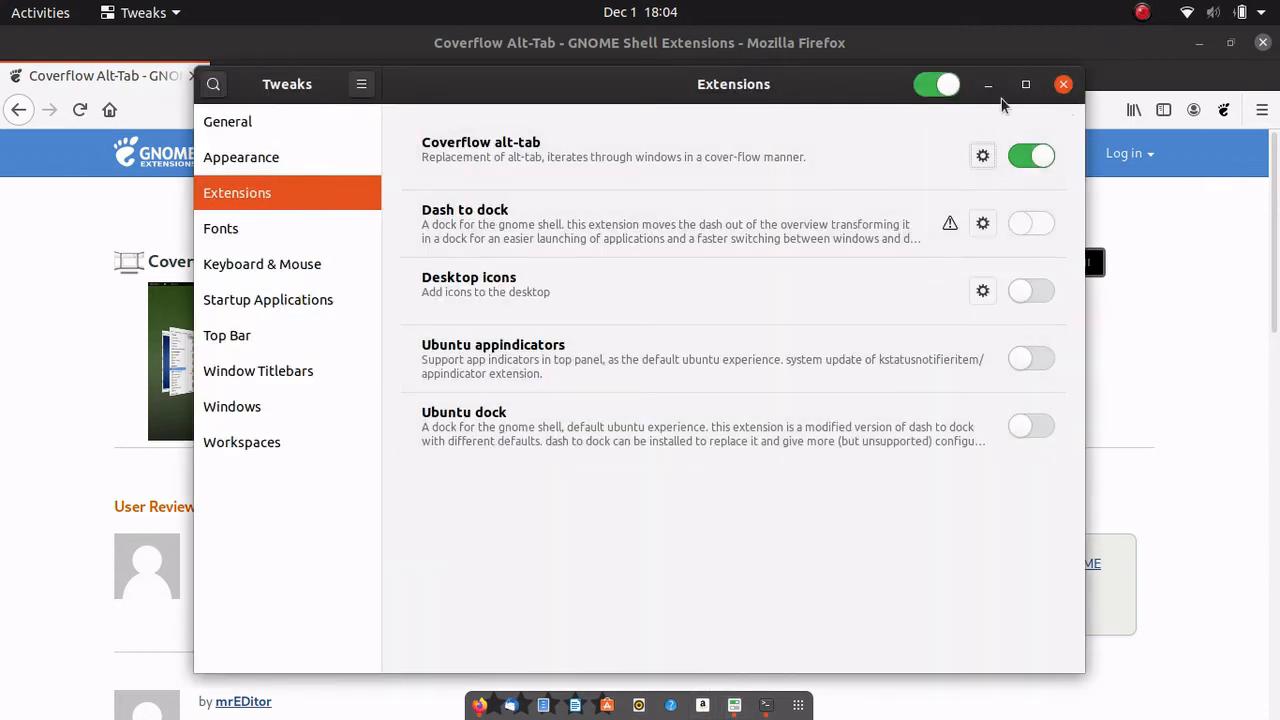
pyautogui.click(986, 228)
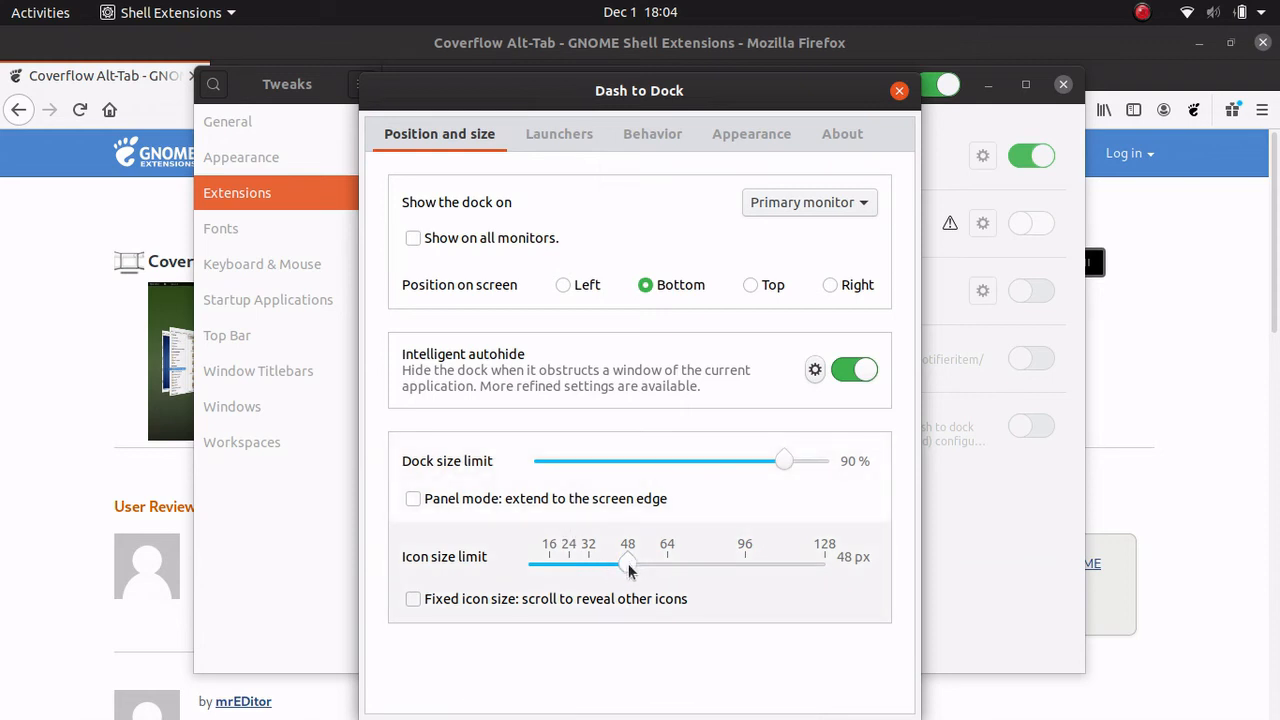
pyautogui.moveTo(631, 568)
pyautogui.mouseDown()
pyautogui.moveTo(647, 564)
pyautogui.moveTo(627, 565)
pyautogui.mouseUp()
pyautogui.click(418, 598)
pyautogui.click(493, 598)
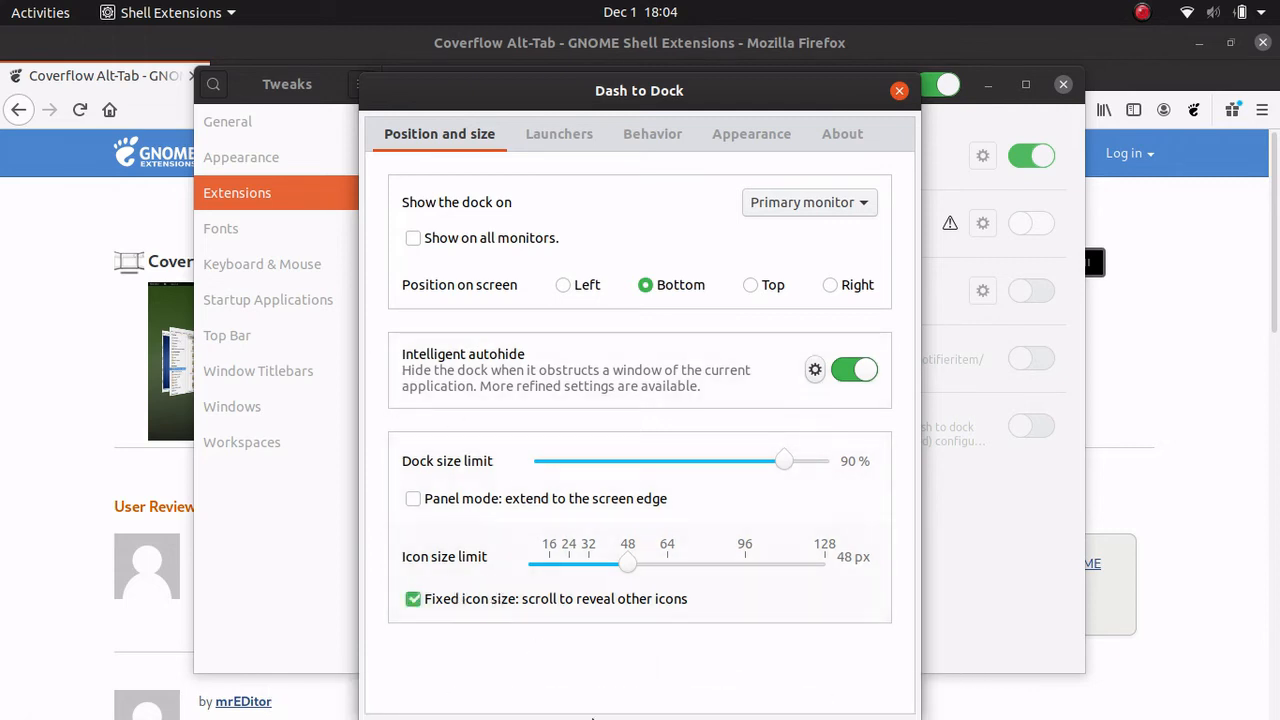
pyautogui.moveTo(580, 716)
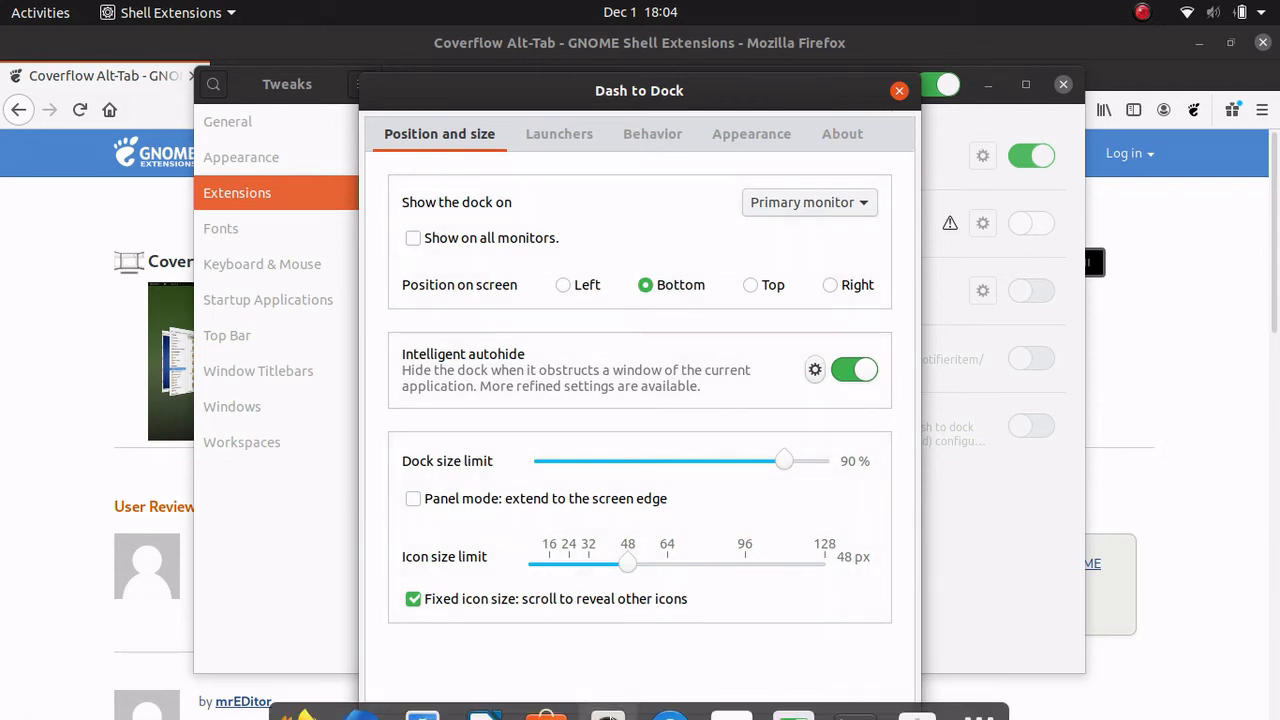
pyautogui.click(899, 91)
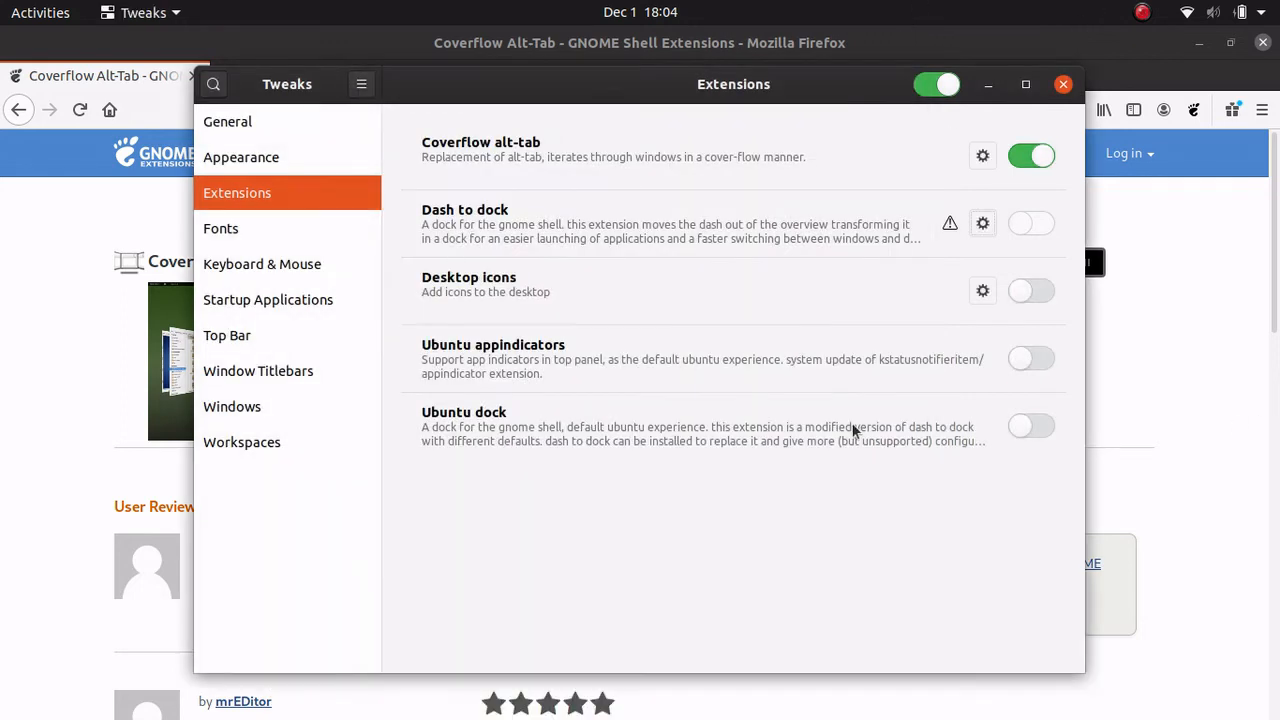
# - Clear the Tweaks, Firefox and terminal windows off the desktop, and move the Trash and home folder icons to the desktop's left edge
pyautogui.click(1064, 84)
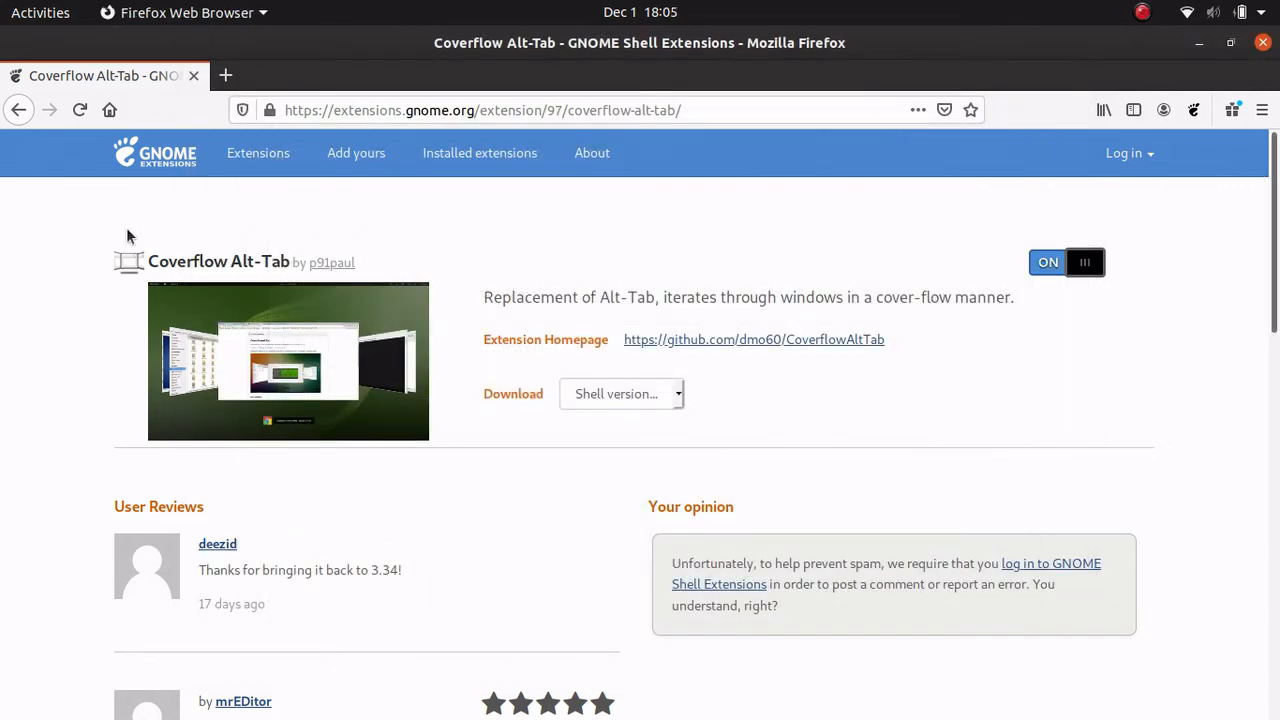
pyautogui.click(1263, 42)
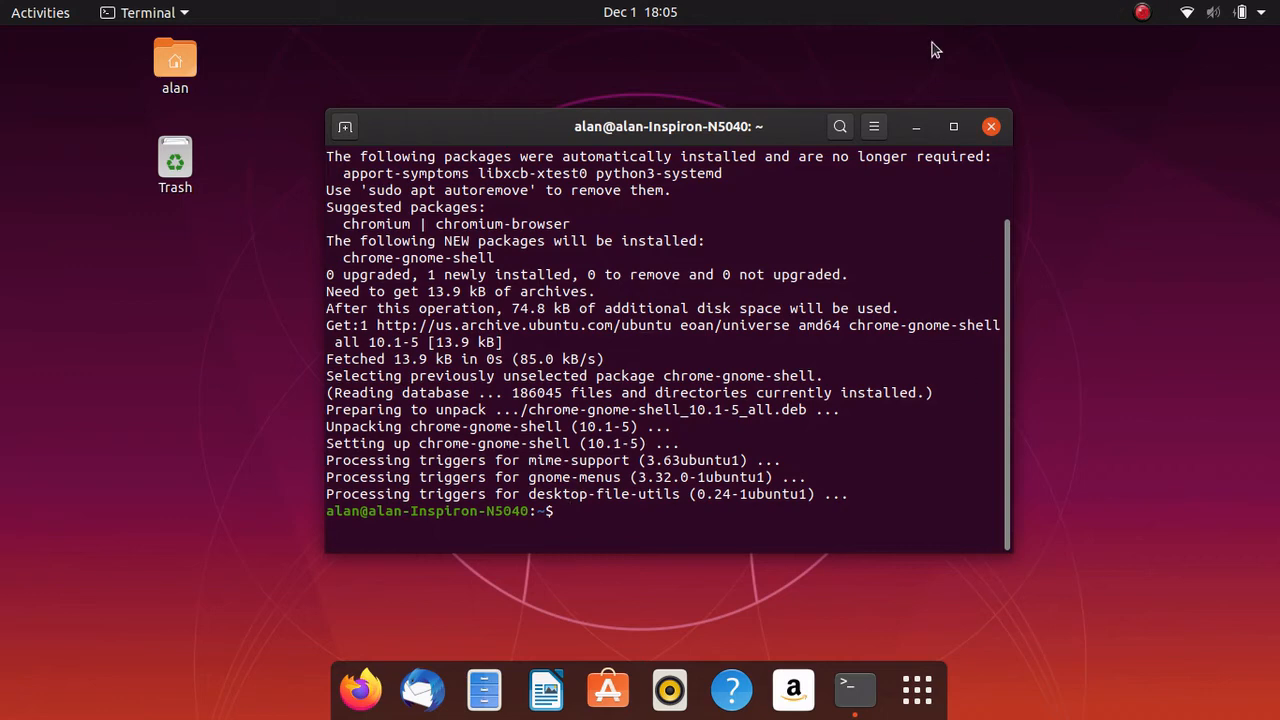
pyautogui.click(916, 126)
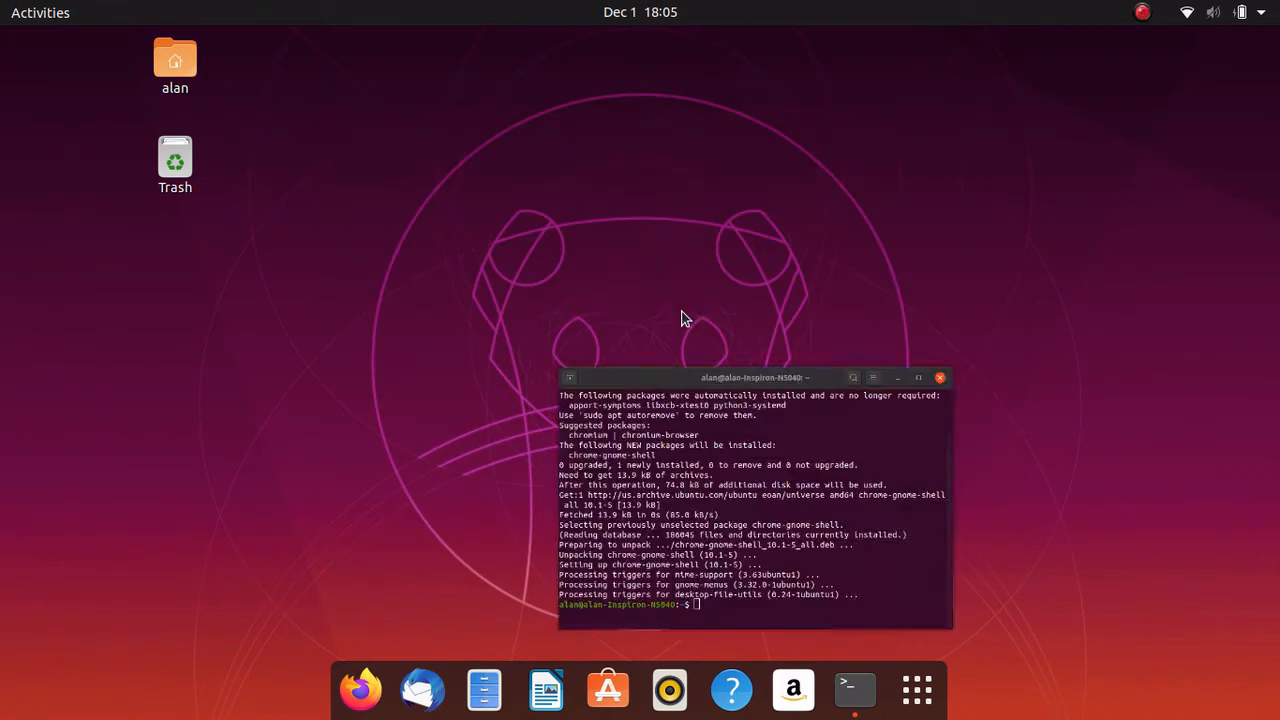
pyautogui.moveTo(175, 160); pyautogui.dragTo(58, 160)
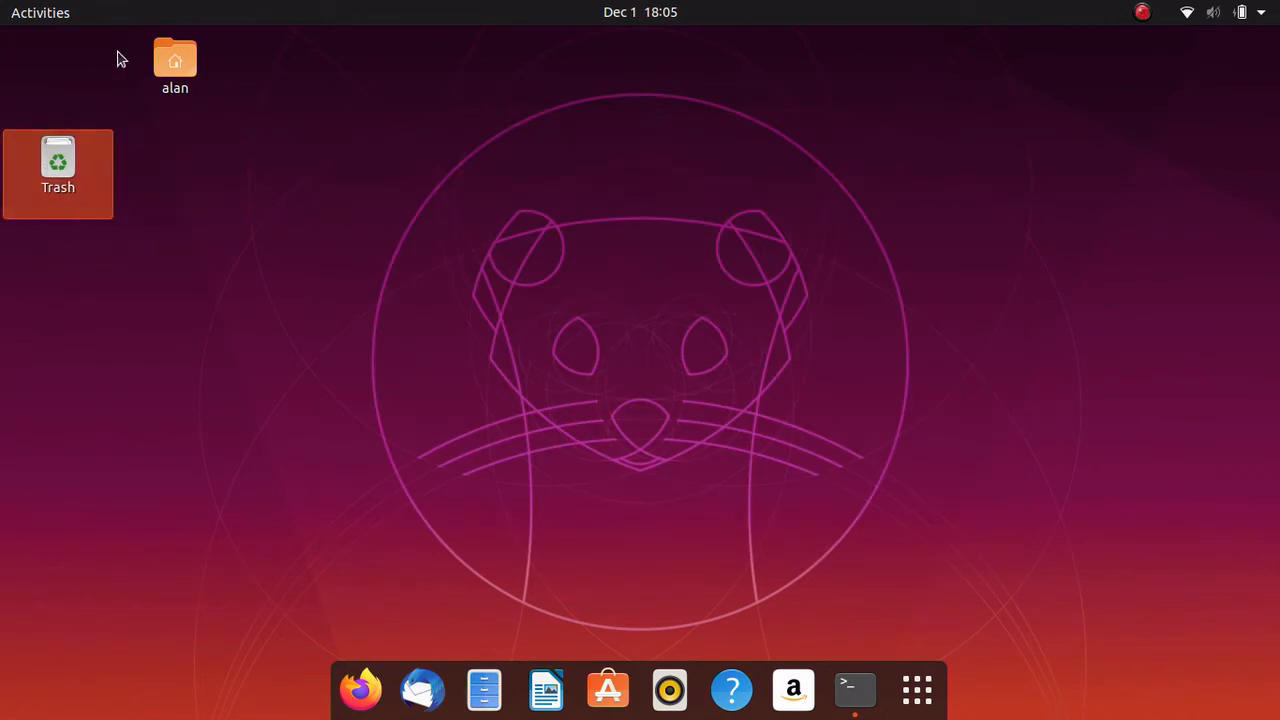
pyautogui.moveTo(175, 65); pyautogui.dragTo(58, 65)
pyautogui.rightClick(421, 184)
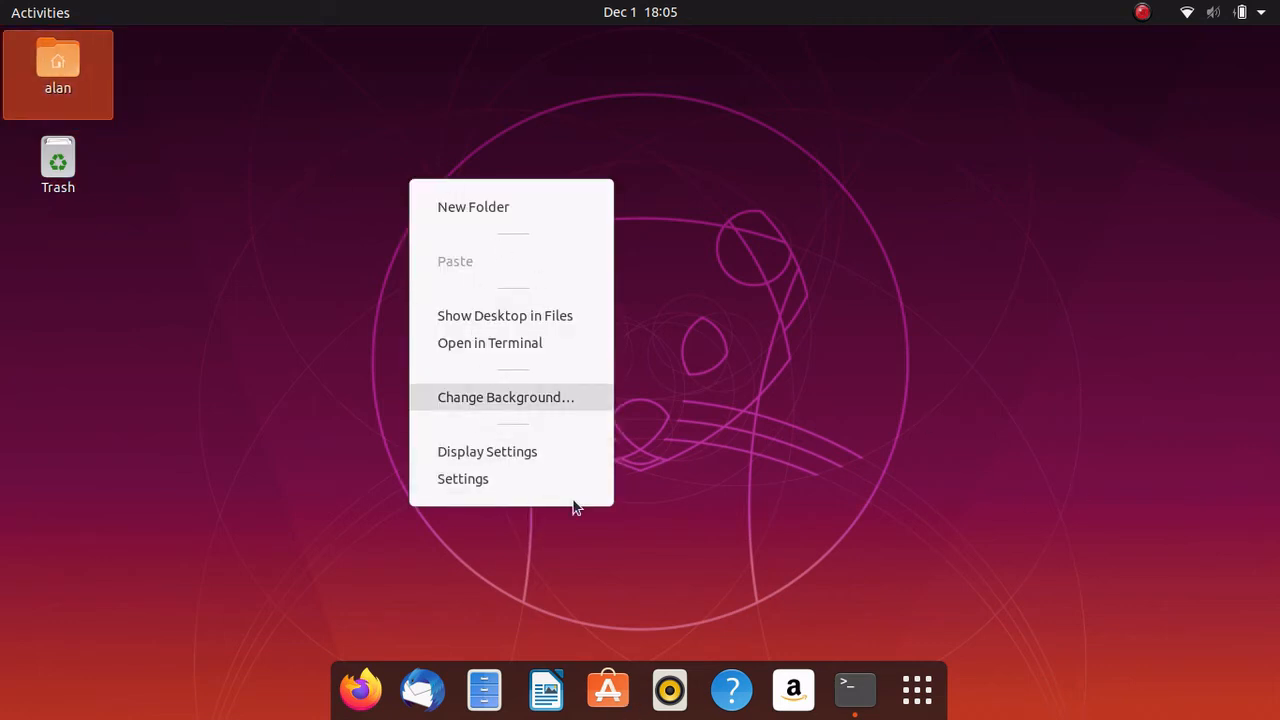
pyautogui.click(444, 454)
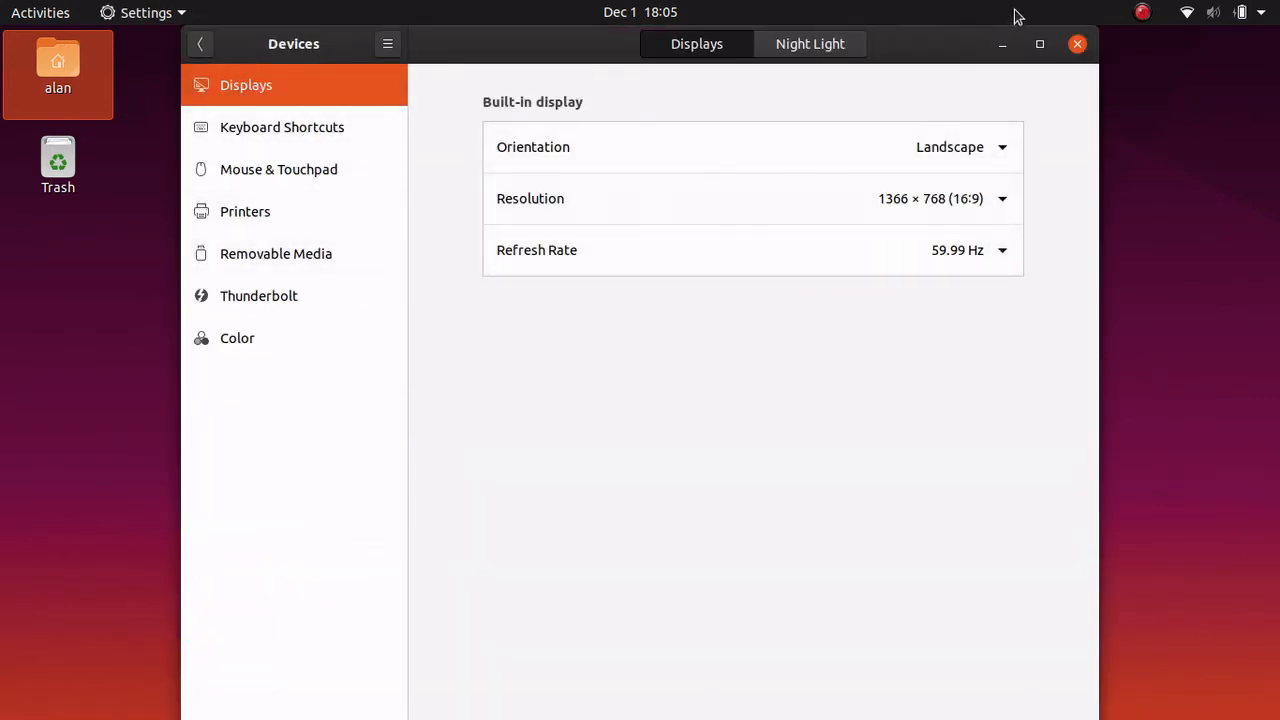
pyautogui.click(1077, 44)
pyautogui.rightClick(1062, 80)
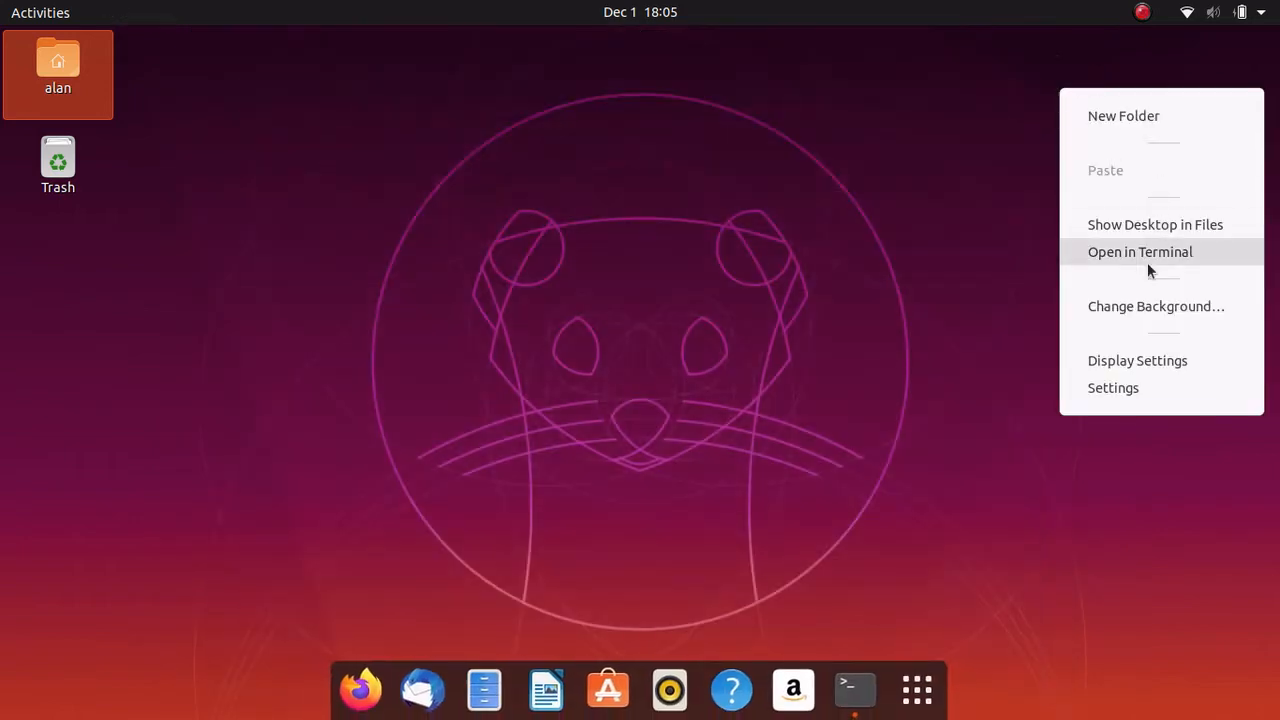
pyautogui.click(1146, 384)
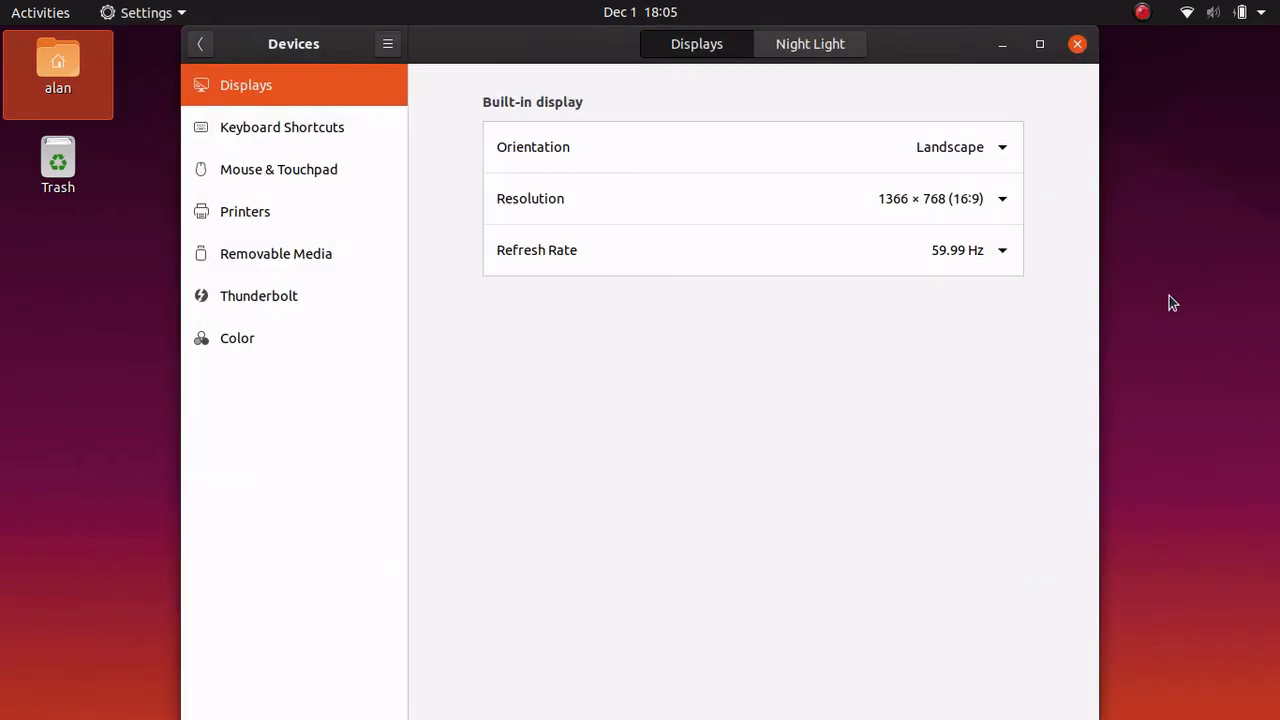
pyautogui.click(1087, 48)
# - Open the desktop background settings and browse down to the last wallpapers in the list
pyautogui.rightClick(1063, 146)
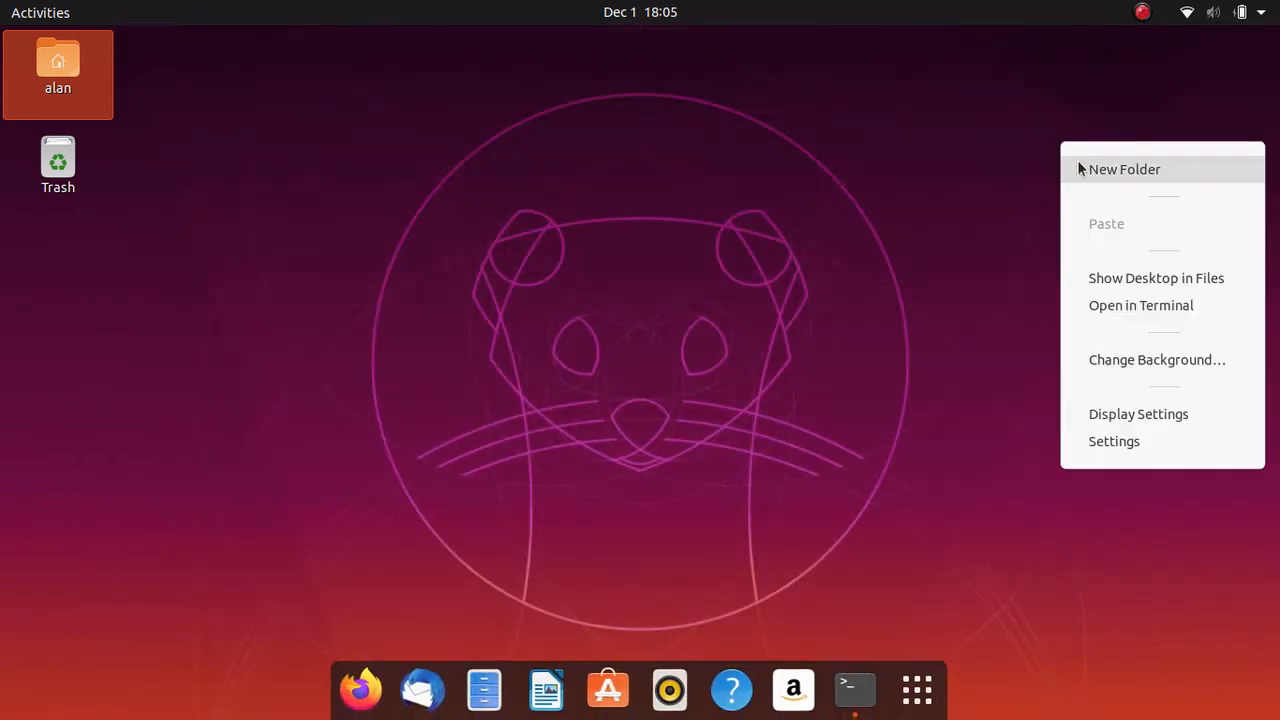
pyautogui.click(1157, 369)
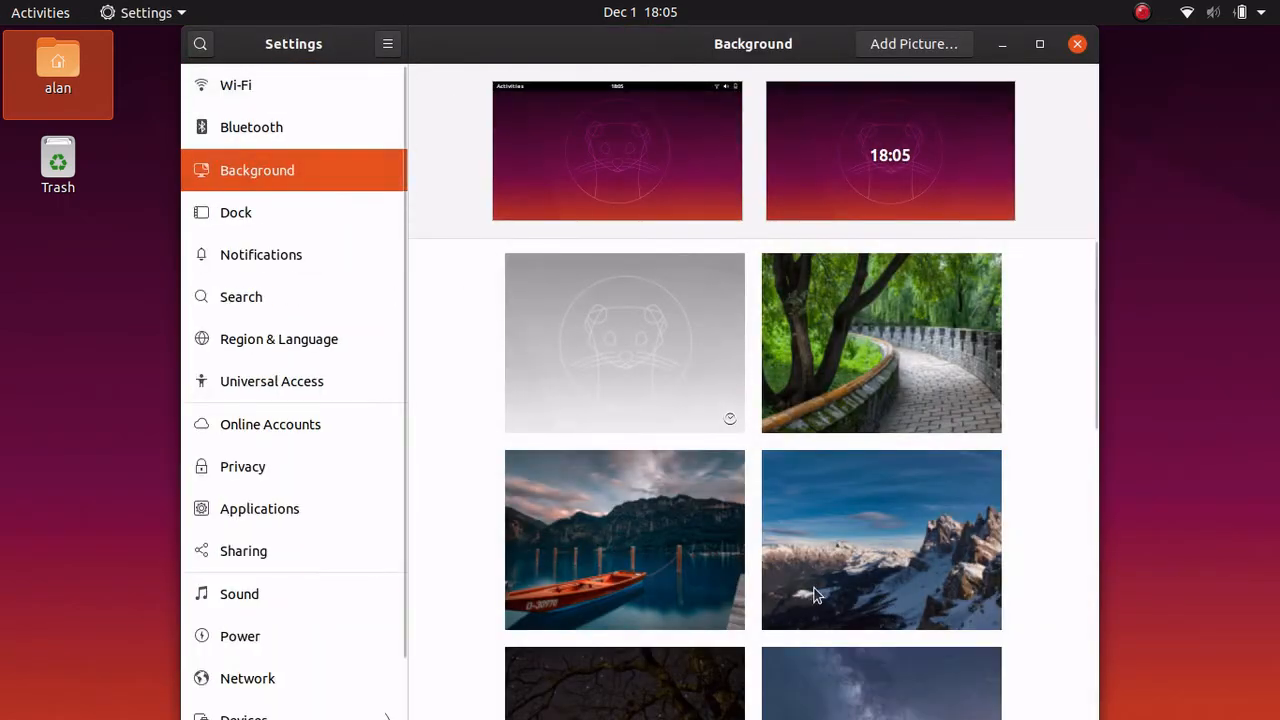
pyautogui.scroll(-2, 786, 488)
pyautogui.scroll(-5, 851, 485)
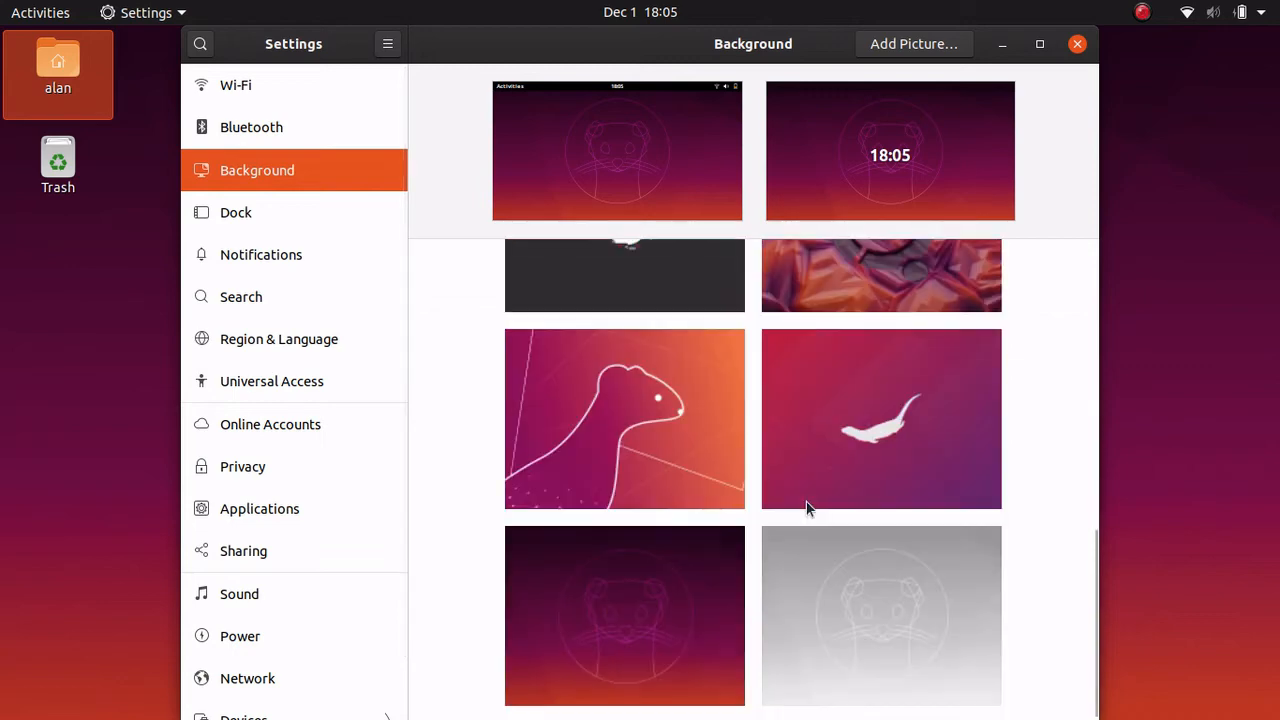
# - Try the purple-and-orange line-art animal wallpaper and the red-purple one with the white animal silhouette as desktop background, leaving the lock screen alone
pyautogui.click(683, 444)
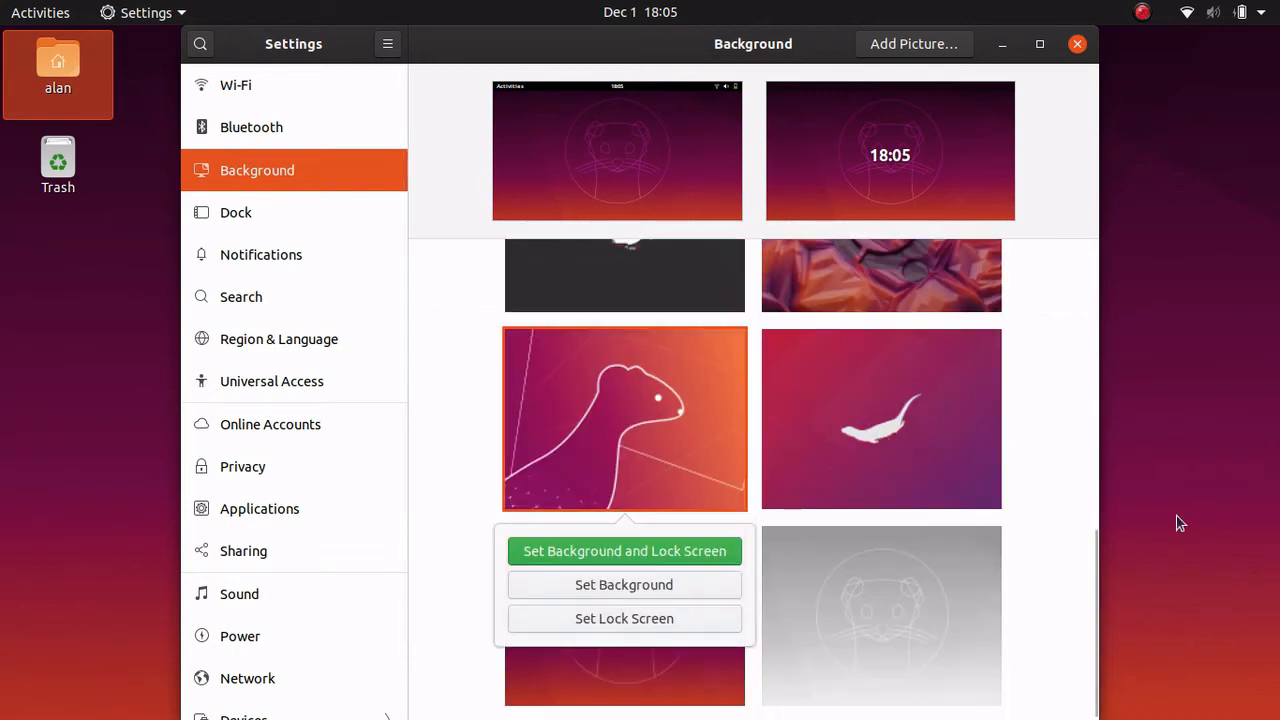
pyautogui.click(608, 604)
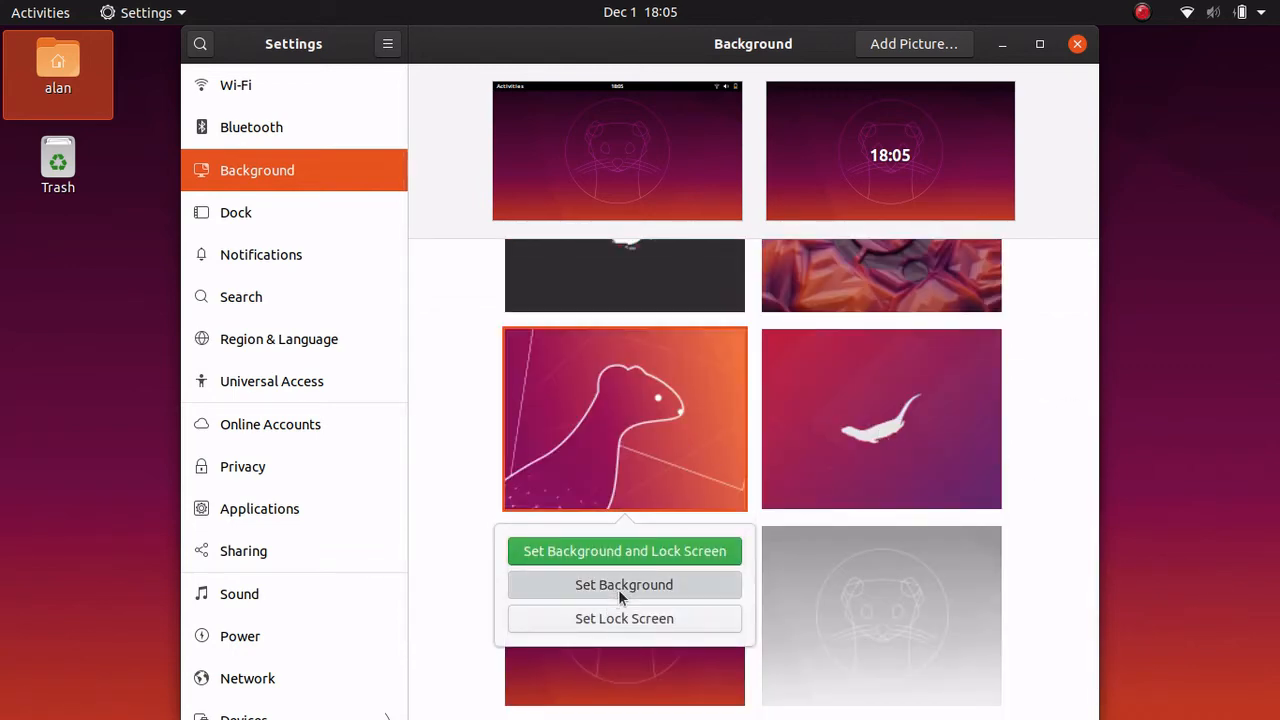
pyautogui.moveTo(808, 43); pyautogui.dragTo(771, 77)
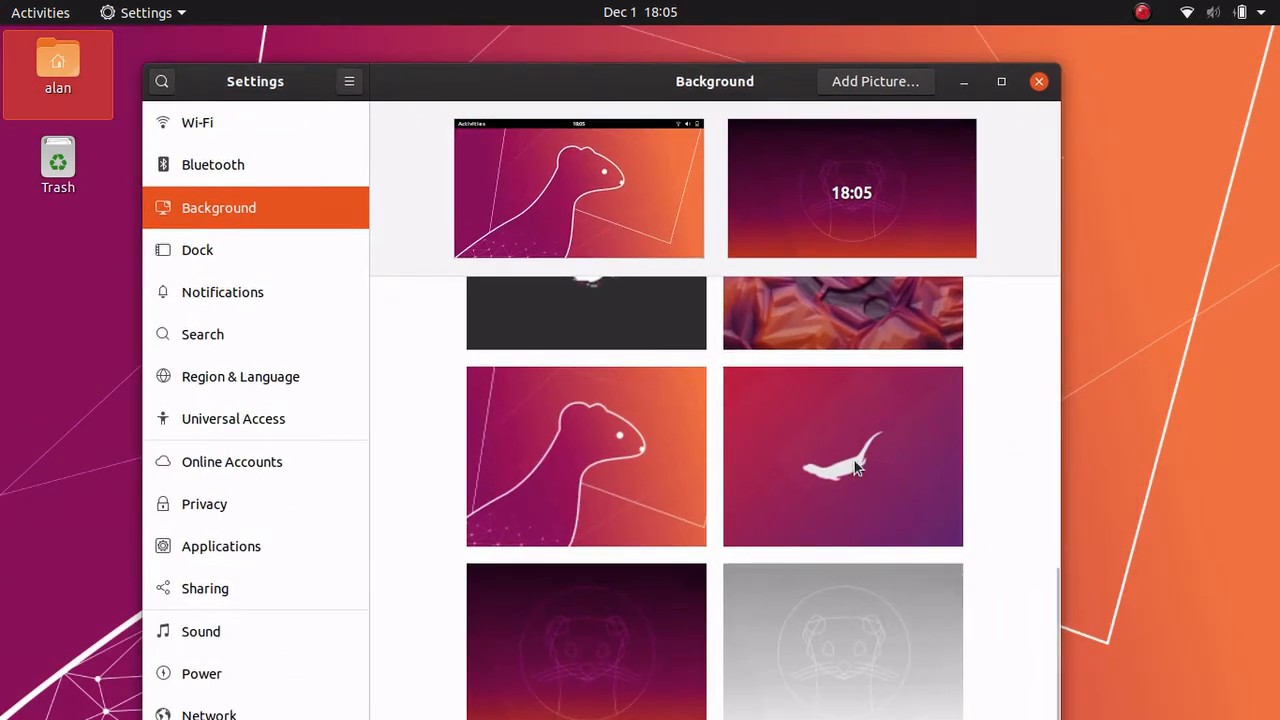
pyautogui.click(903, 380)
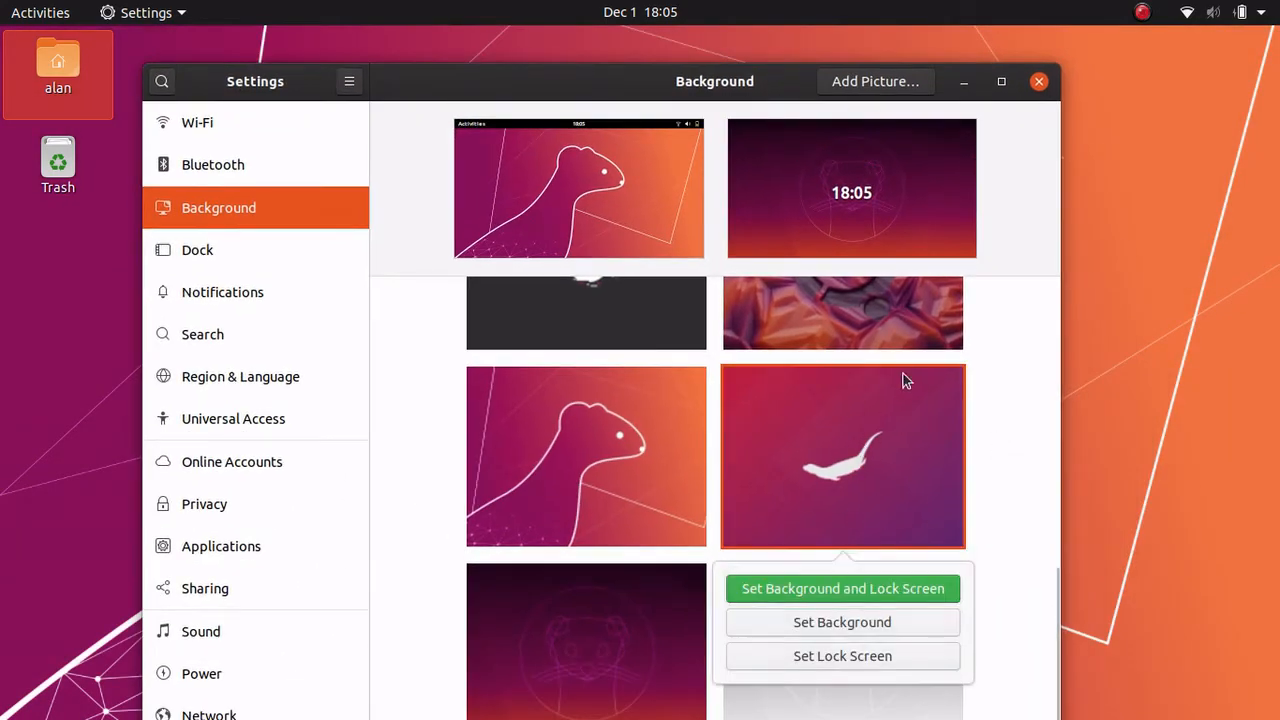
pyautogui.click(899, 630)
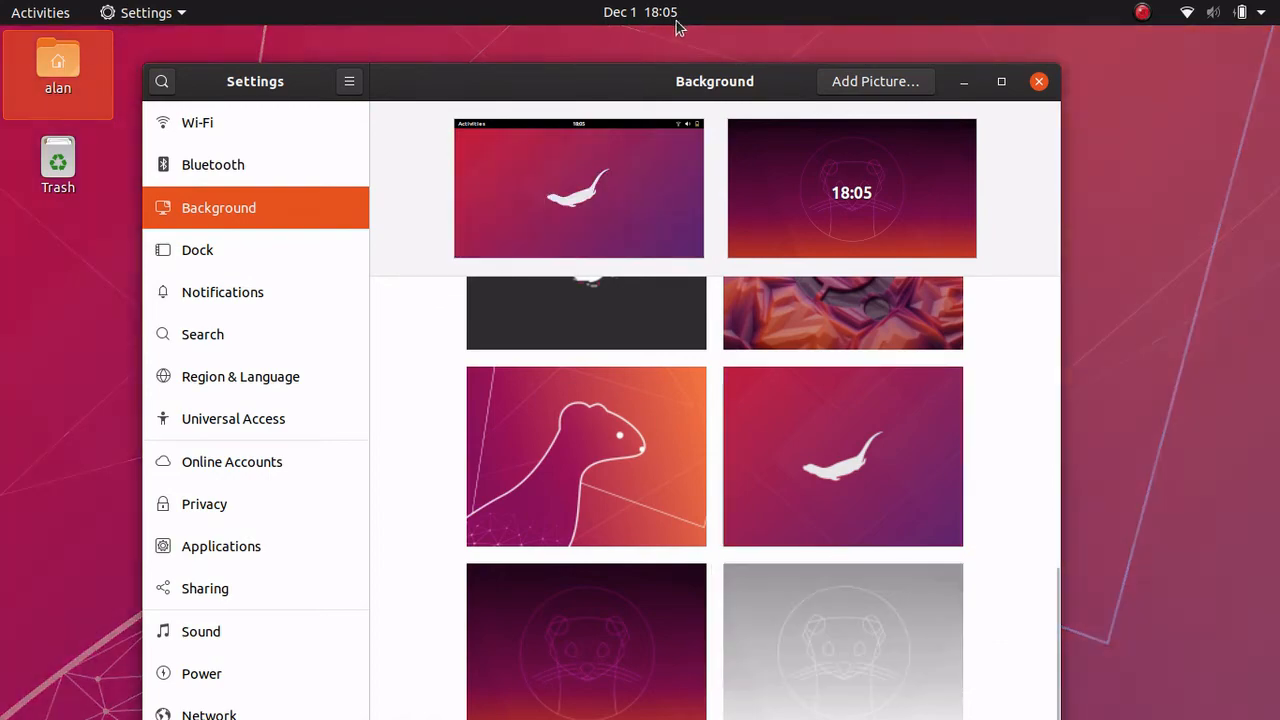
pyautogui.moveTo(665, 81); pyautogui.dragTo(639, 72)
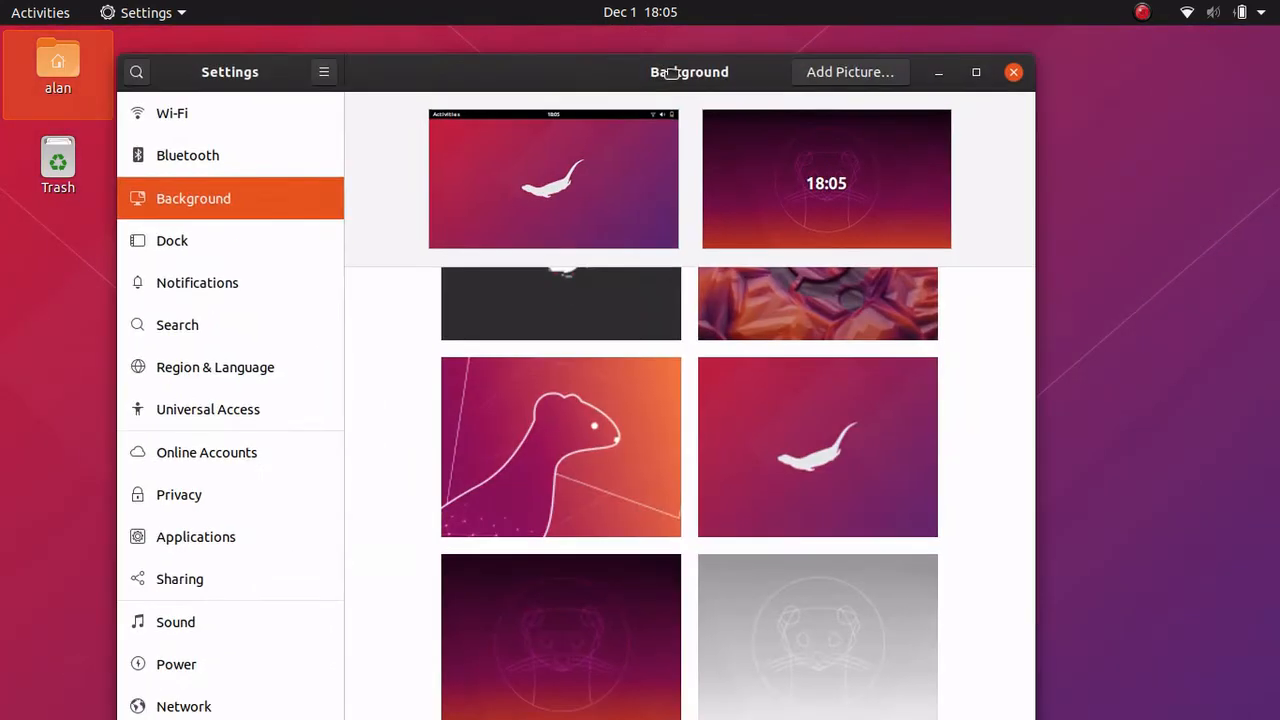
# - Set the wallpaper of the stone-walled path under green trees as the desktop background only, and close Settings
pyautogui.scroll(-5, 659, 349)
pyautogui.scroll(4, 659, 349)
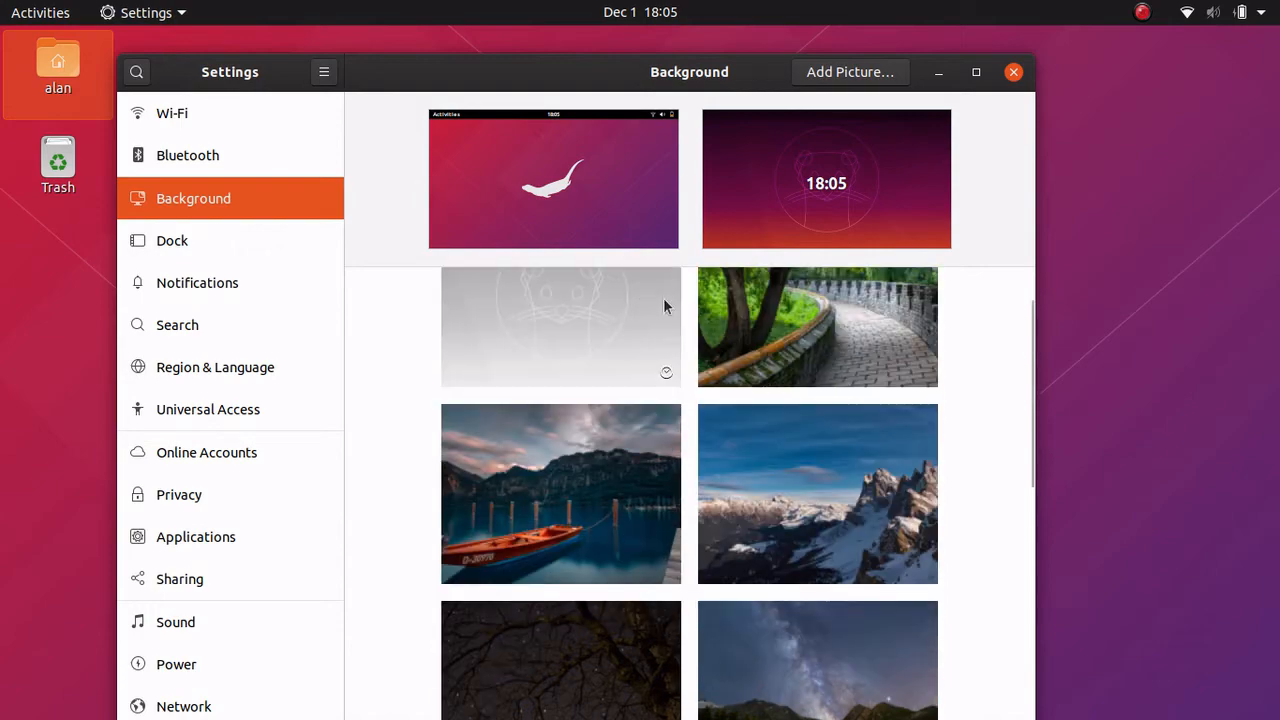
pyautogui.scroll(2, 795, 428)
pyautogui.click(826, 359)
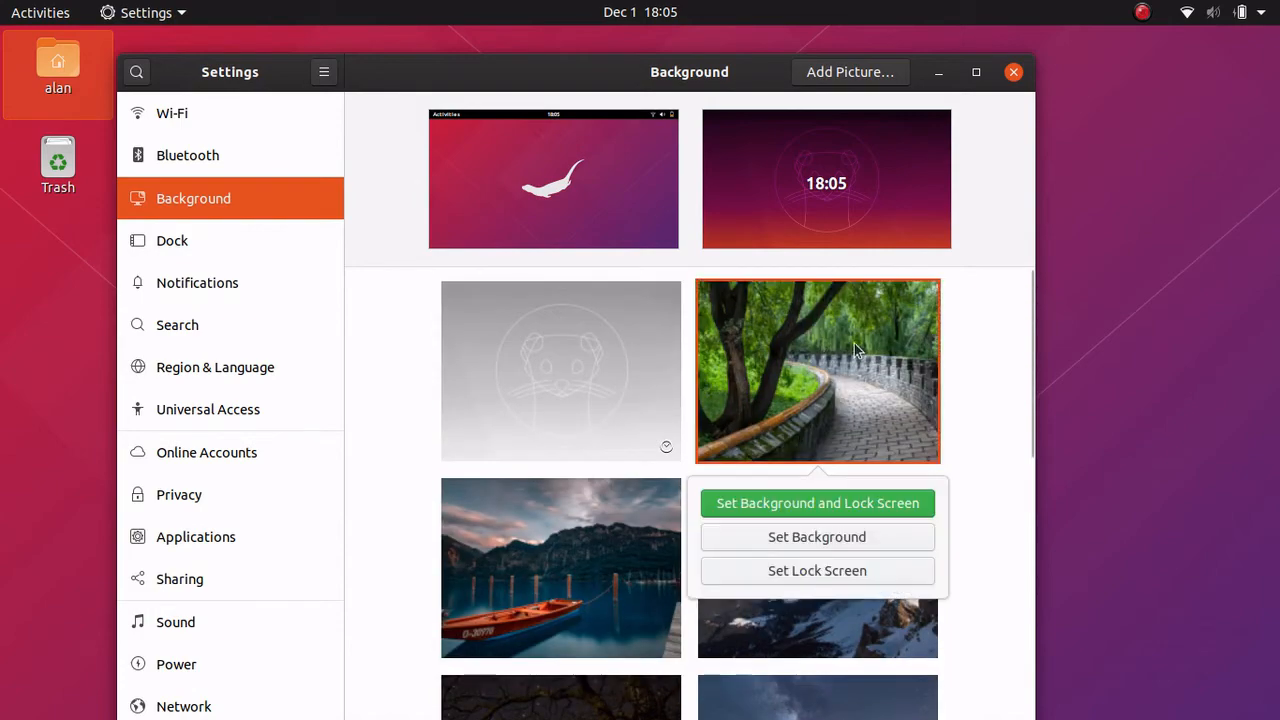
pyautogui.click(862, 546)
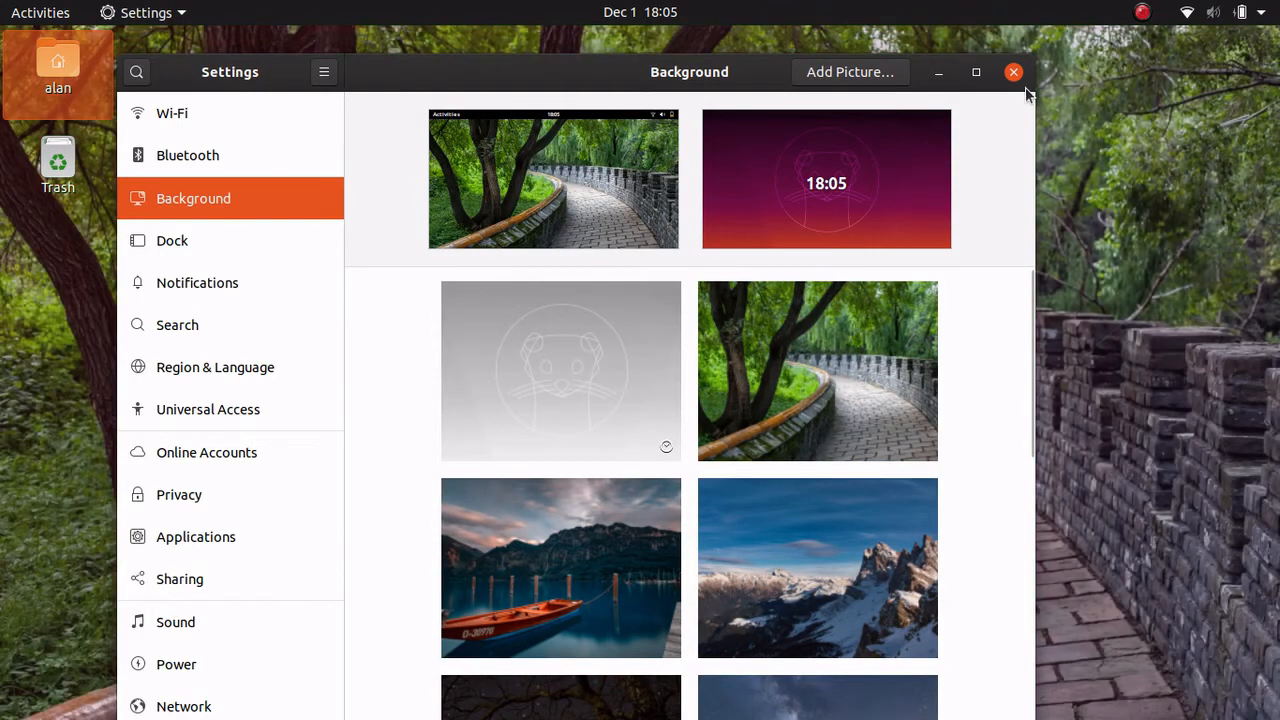
pyautogui.click(1013, 73)
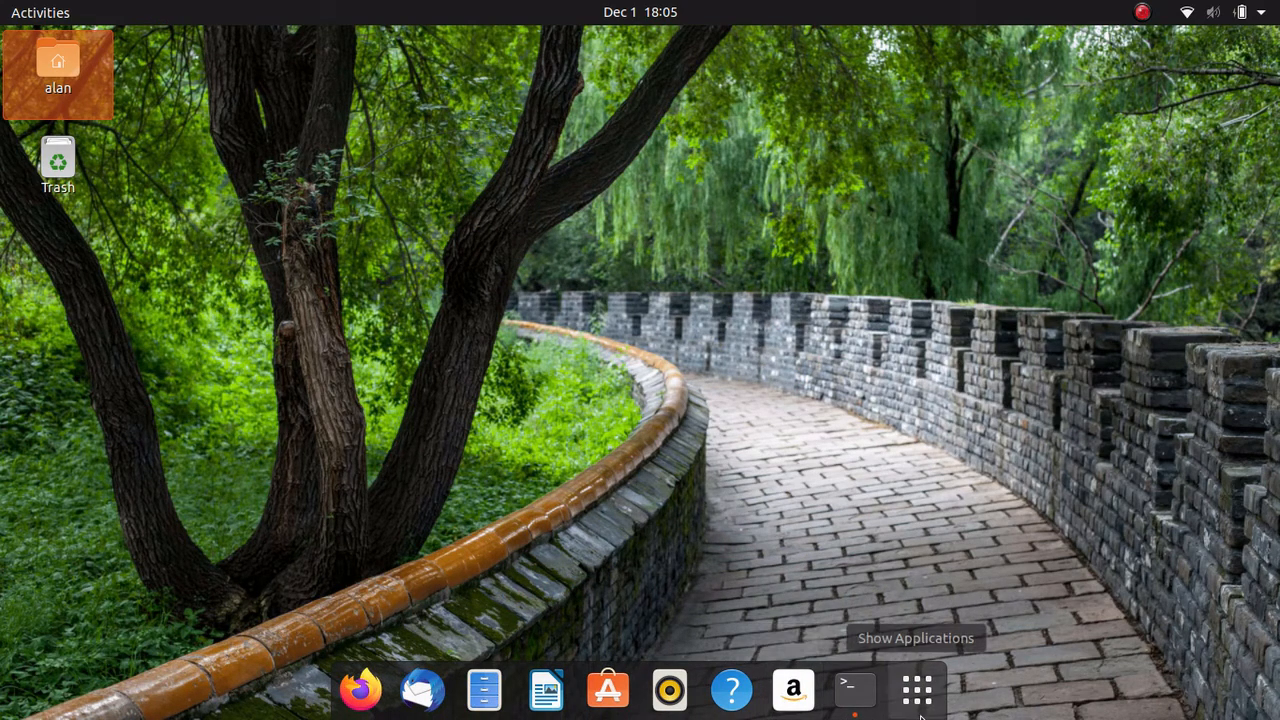
# - Launch Firefox from the applications overview and open the GNOME Shell Extensions site, keeping it as the only tab
pyautogui.press('super+a')
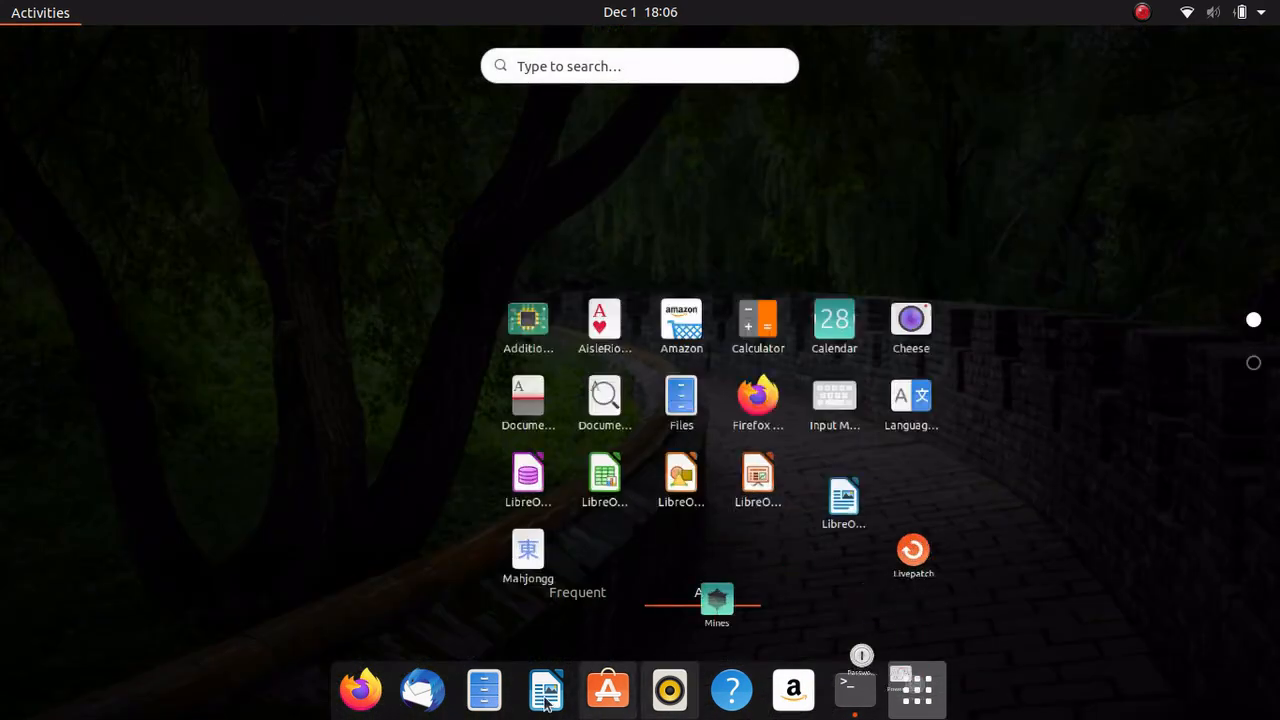
pyautogui.scroll(-1, 759, 420)
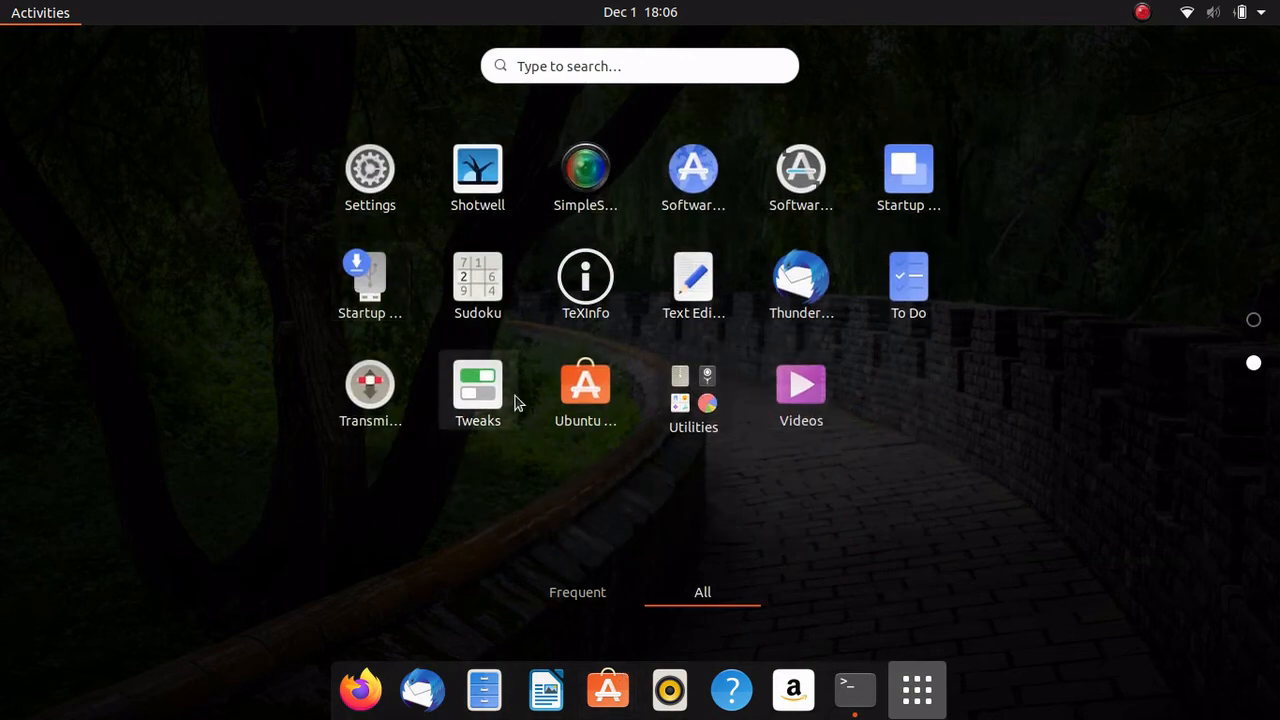
pyautogui.click(360, 690)
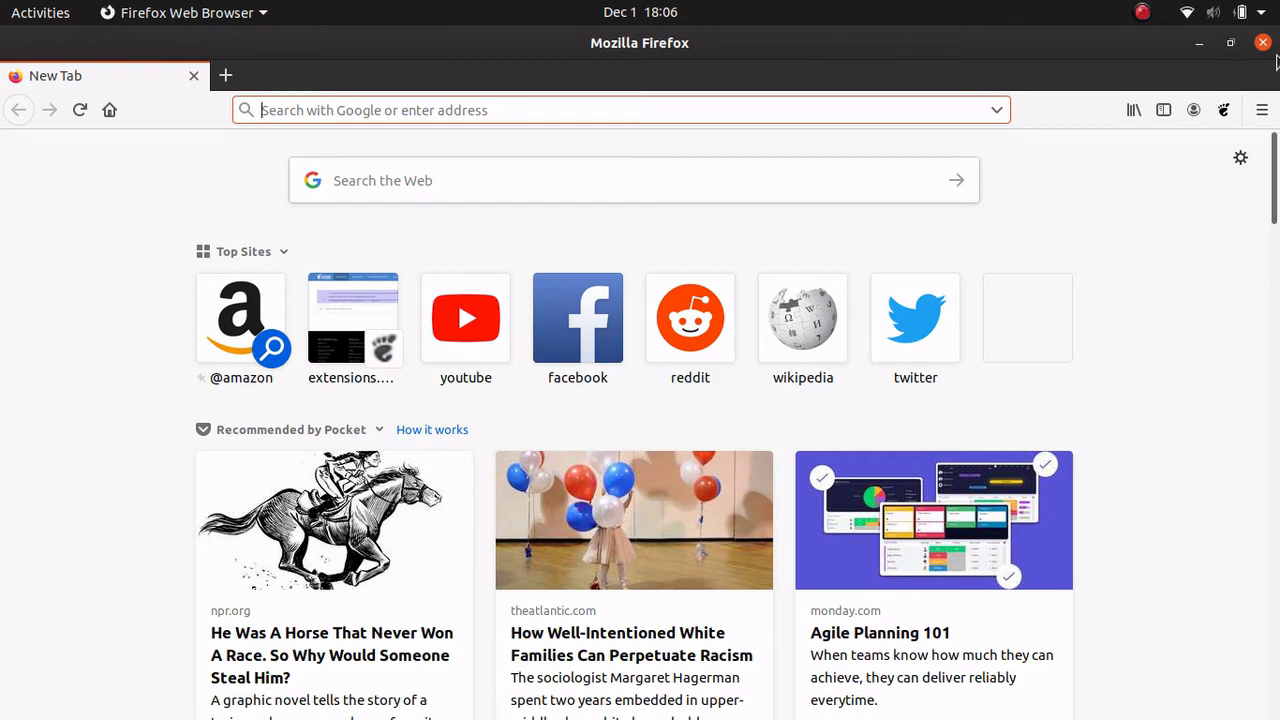
pyautogui.click(1223, 109)
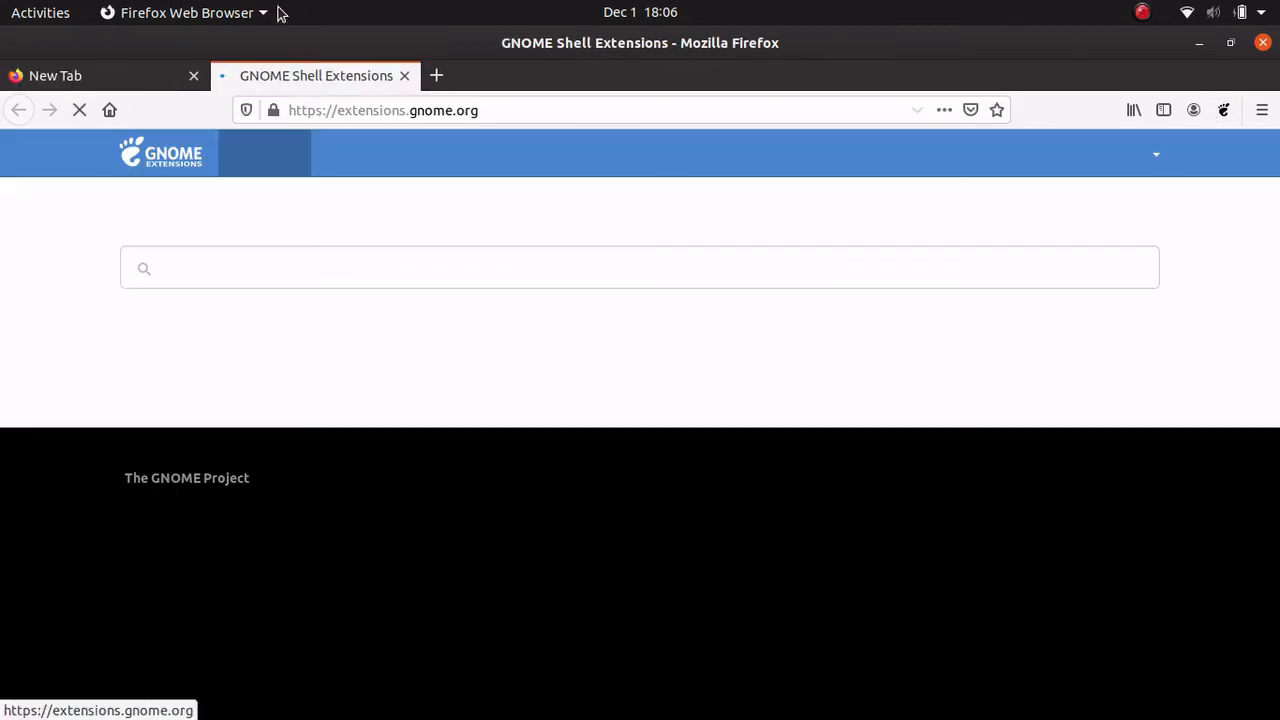
pyautogui.click(192, 76)
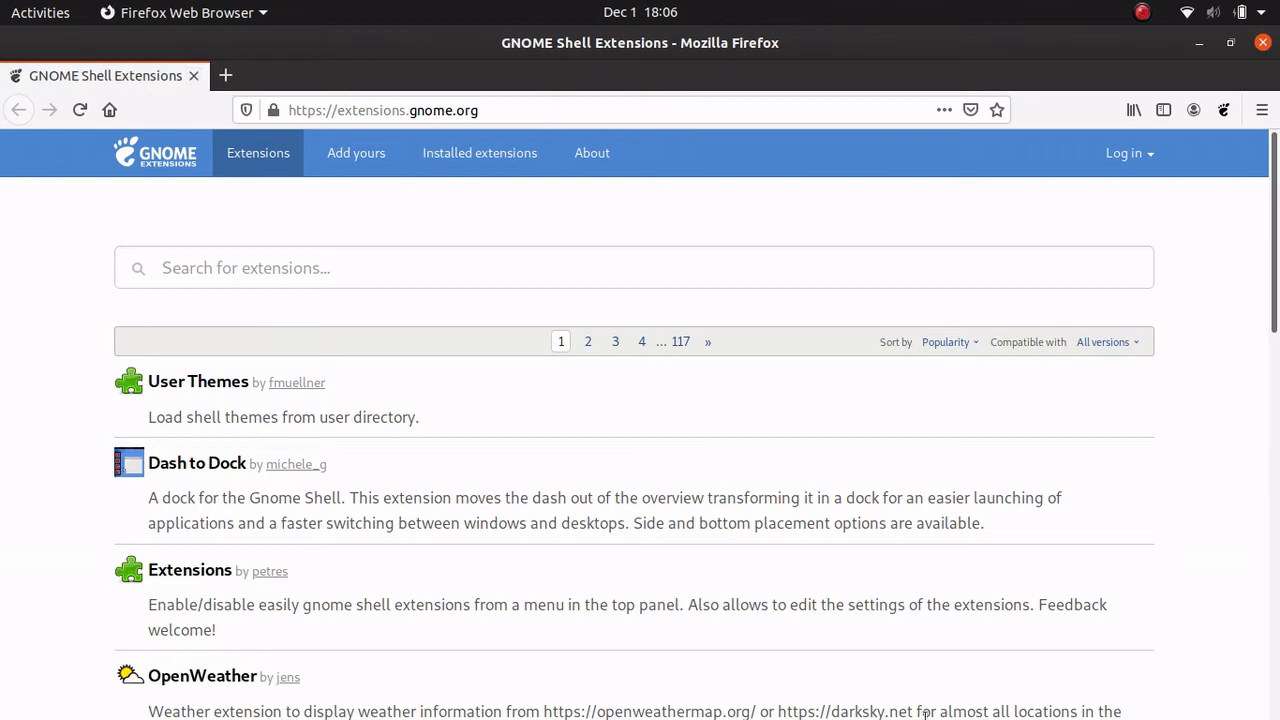
# - Look through the first page of popular GNOME Shell extensions and go on to page 2
pyautogui.scroll(-5, 355, 527)
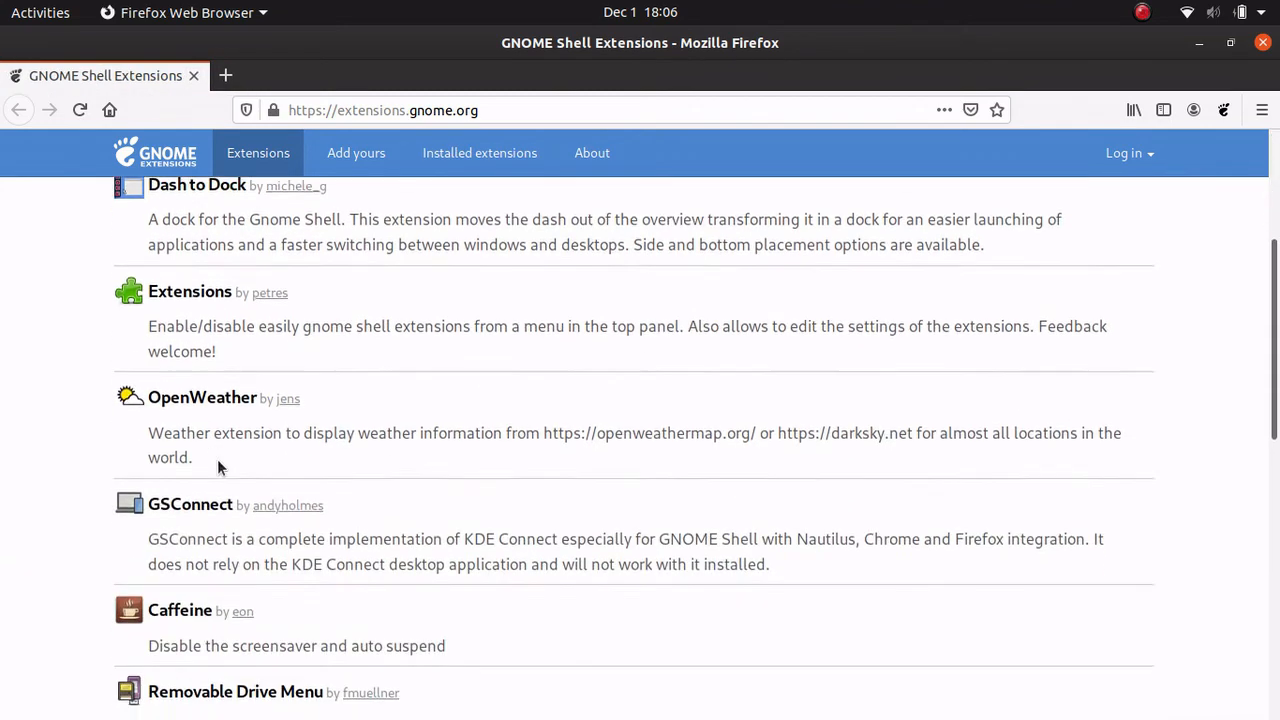
pyautogui.scroll(-3, 396, 417)
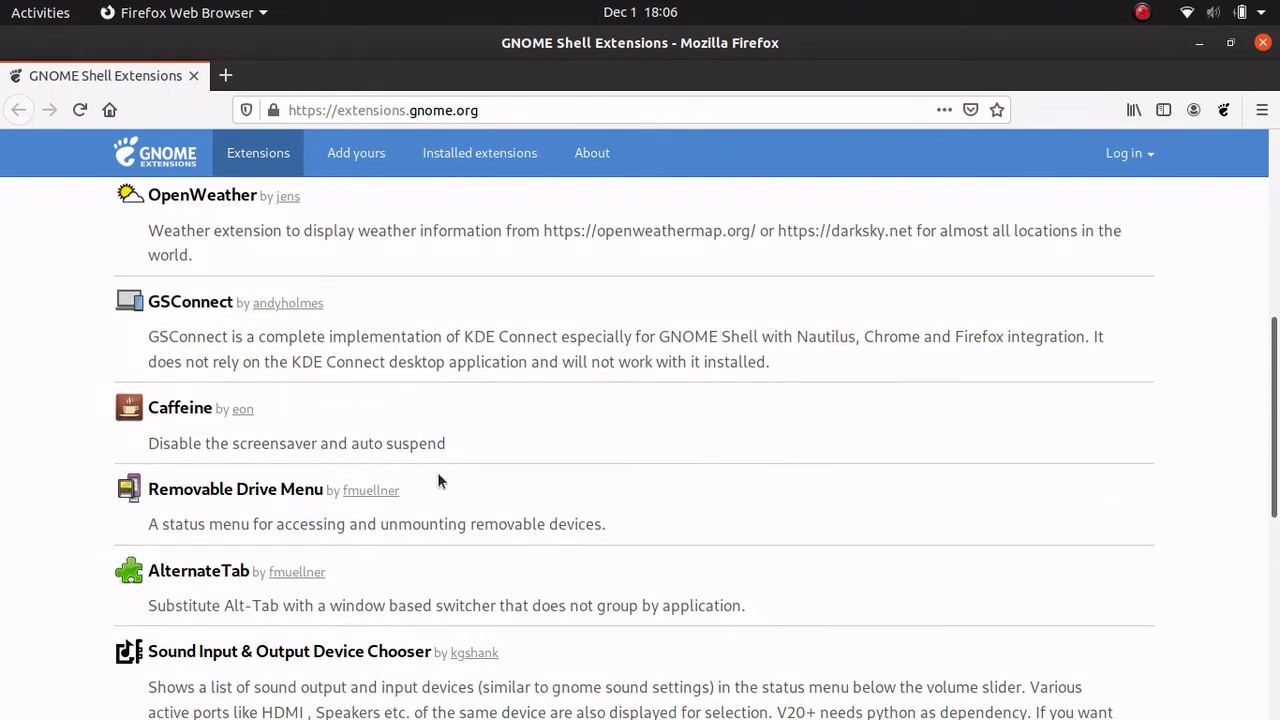
pyautogui.scroll(-7, 240, 518)
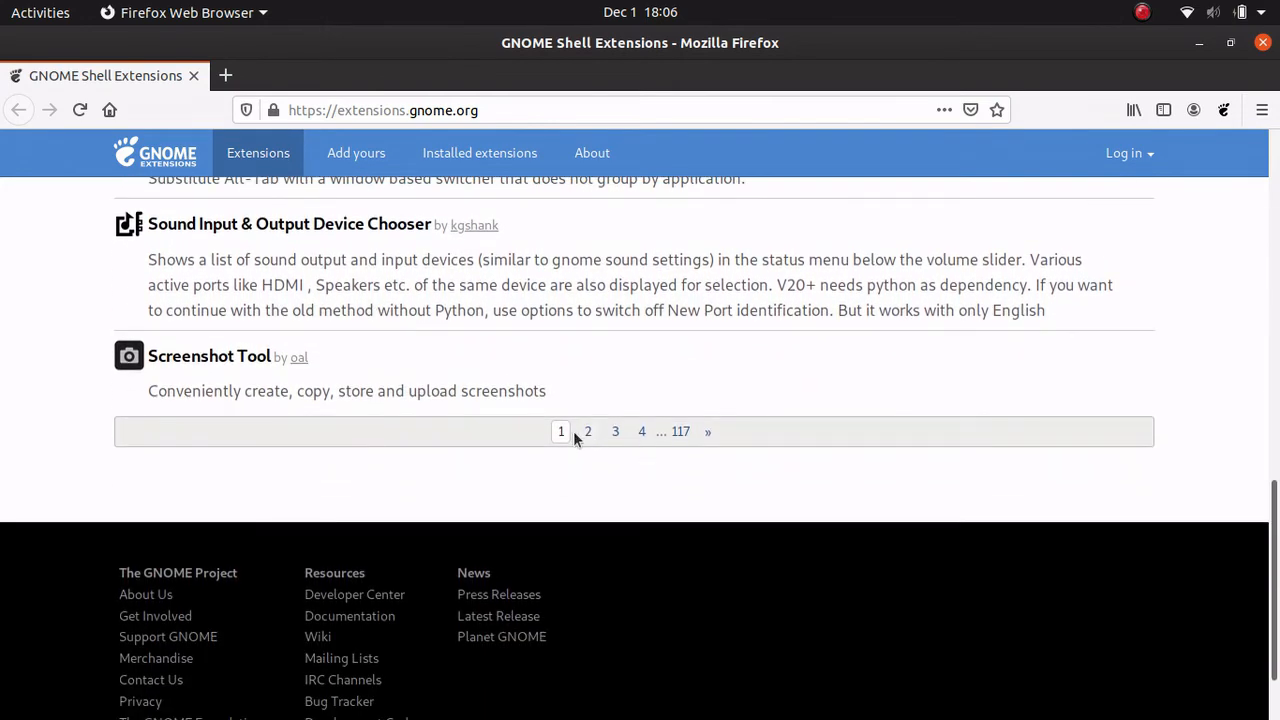
pyautogui.click(587, 433)
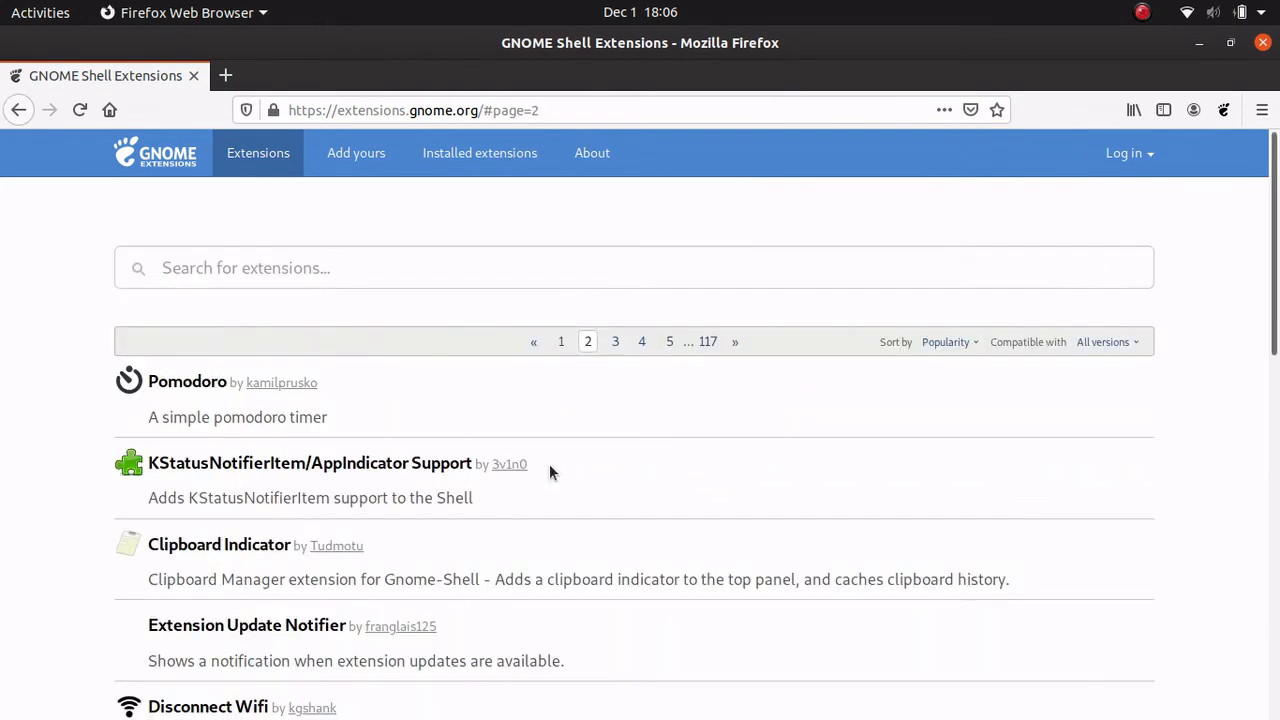
# - Look through page 2 of the popular GNOME Shell extensions and go on to page 3
pyautogui.scroll(-3, 549, 466)
pyautogui.scroll(-4, 550, 490)
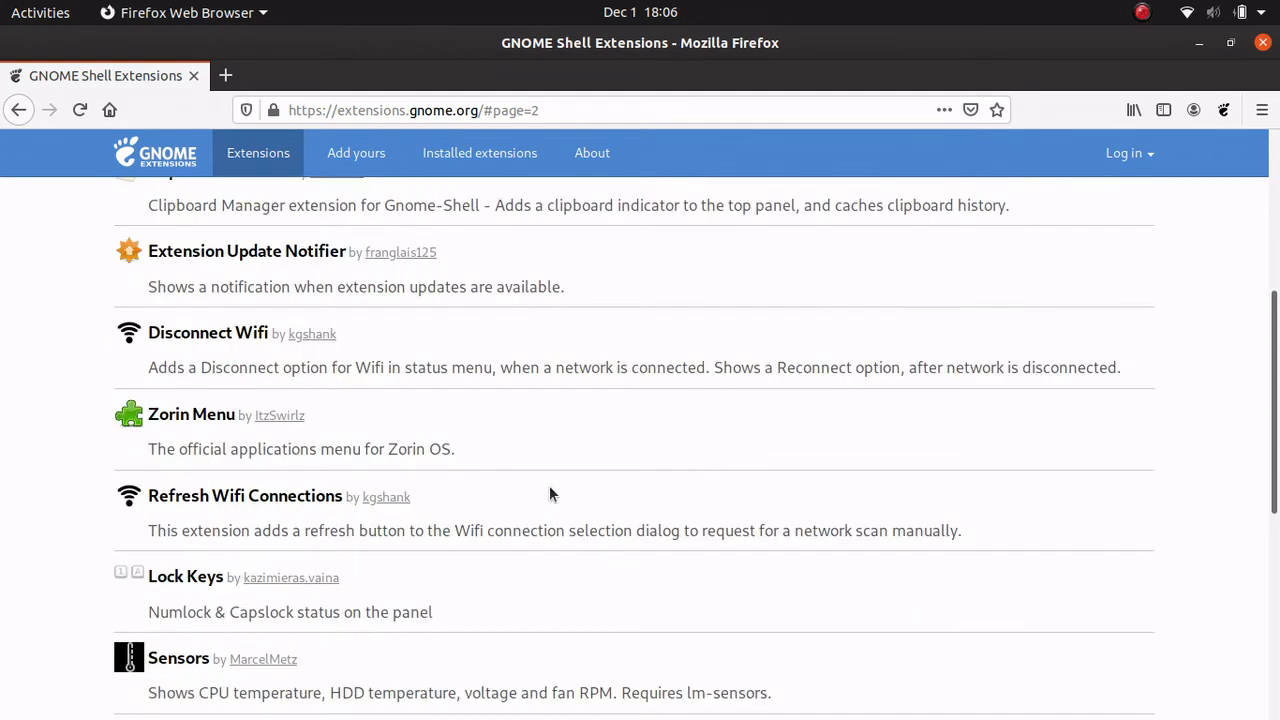
pyautogui.scroll(-3, 549, 494)
pyautogui.scroll(-4, 423, 451)
pyautogui.scroll(6, 76, 360)
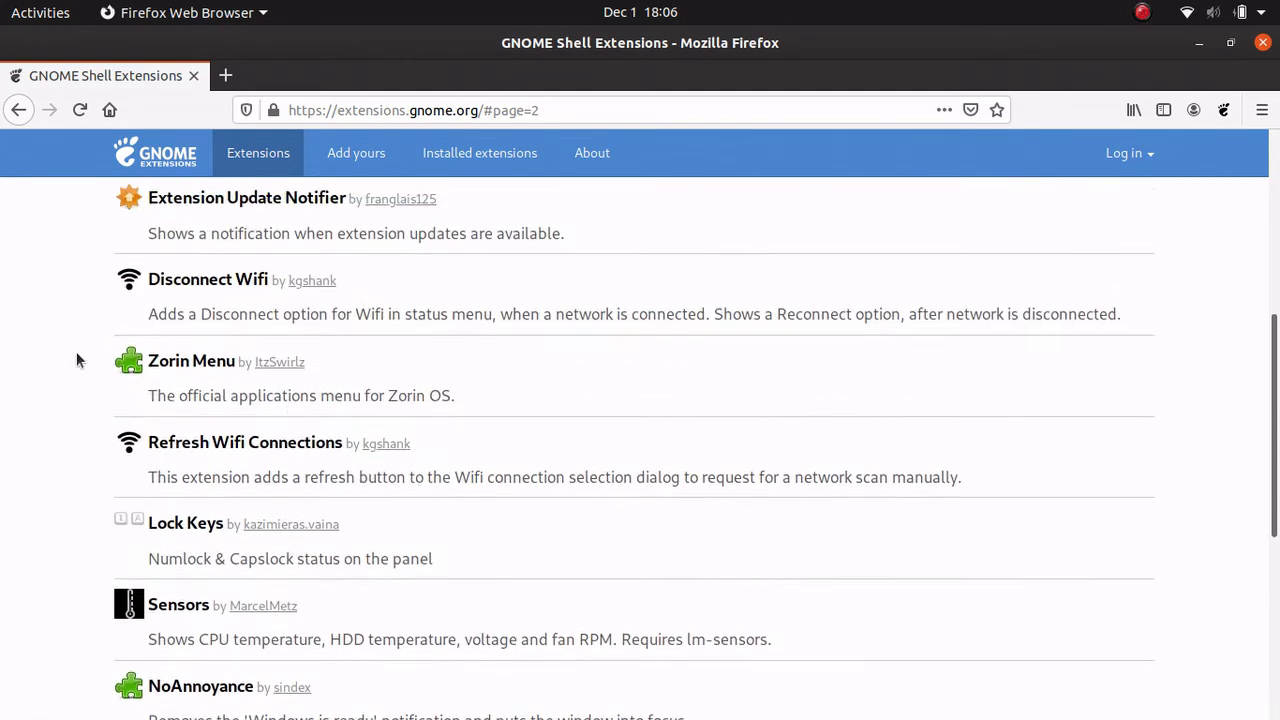
pyautogui.moveTo(142, 405); pyautogui.dragTo(648, 455)
pyautogui.scroll(-4, 480, 625)
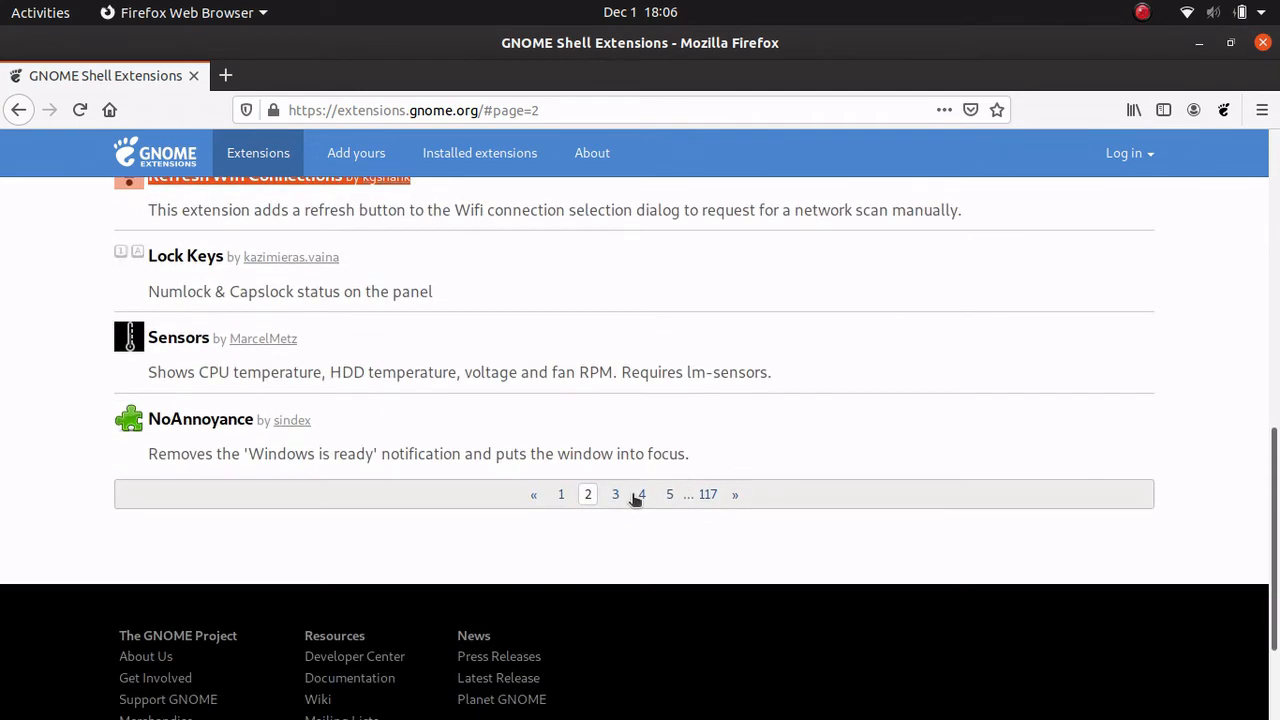
pyautogui.click(614, 495)
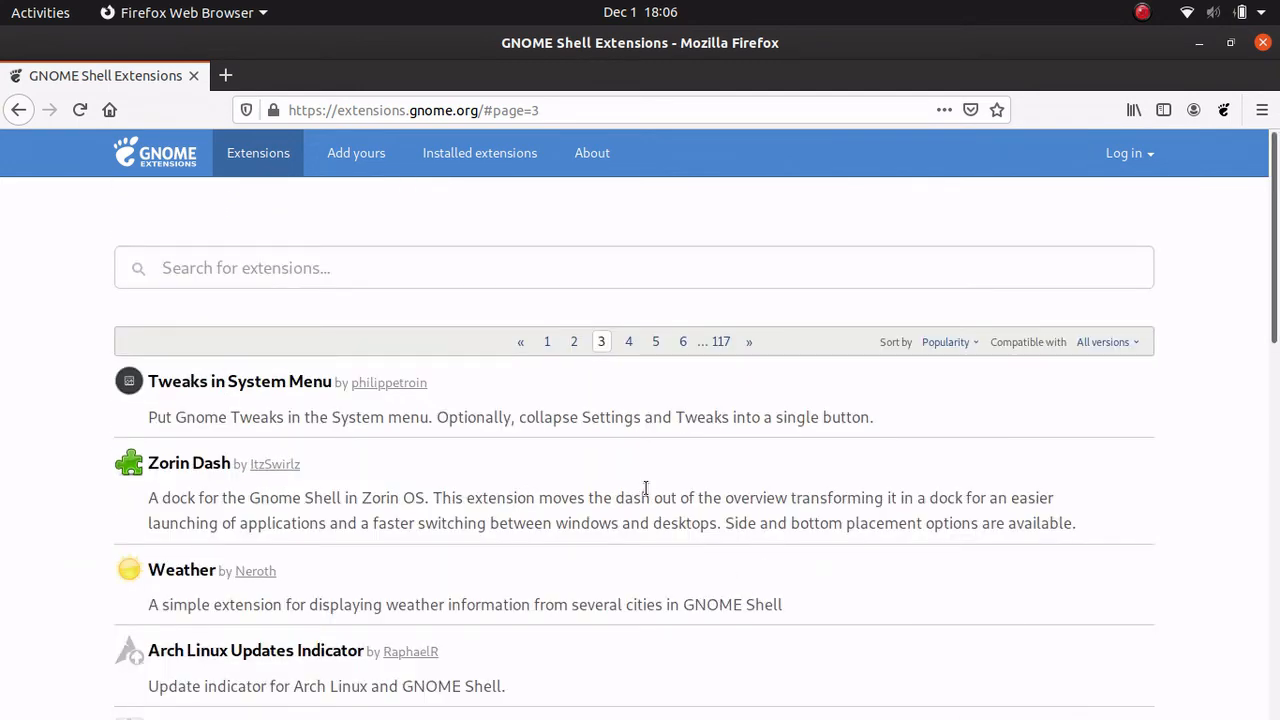
# - Look through page 3 of the extensions and return to the site's home page
pyautogui.scroll(-10, 614, 557)
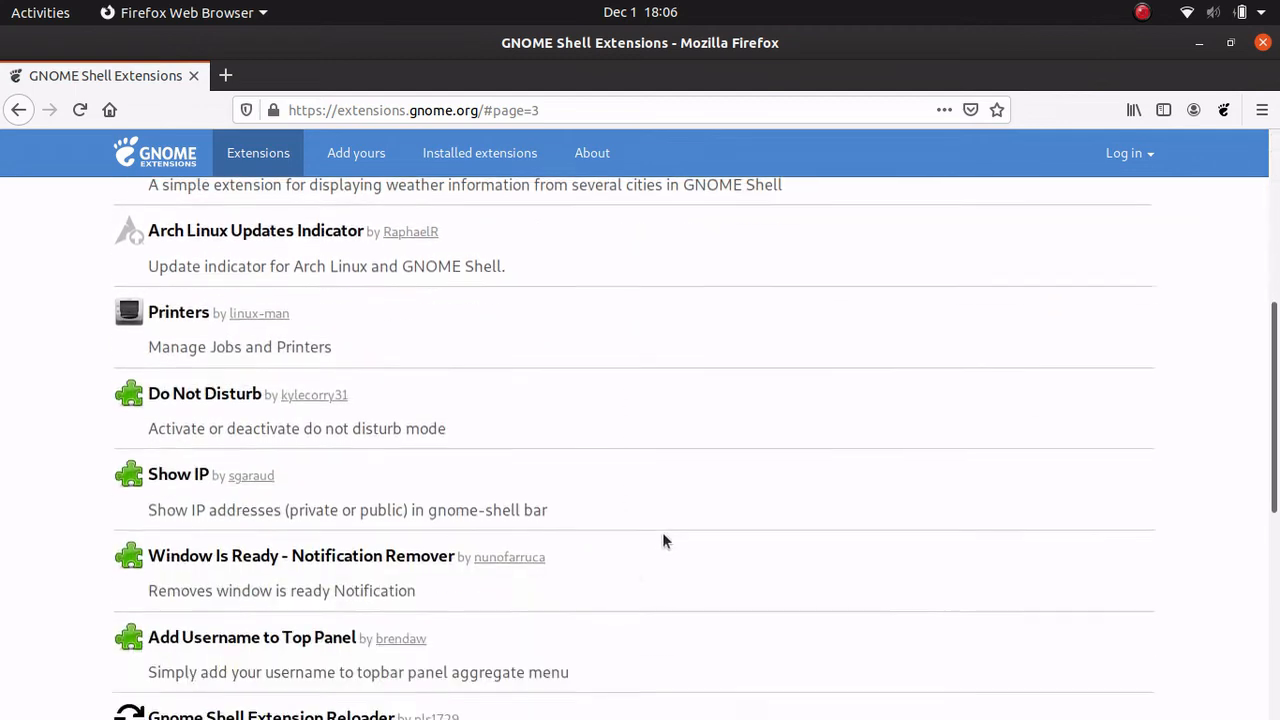
pyautogui.scroll(10, 844, 526)
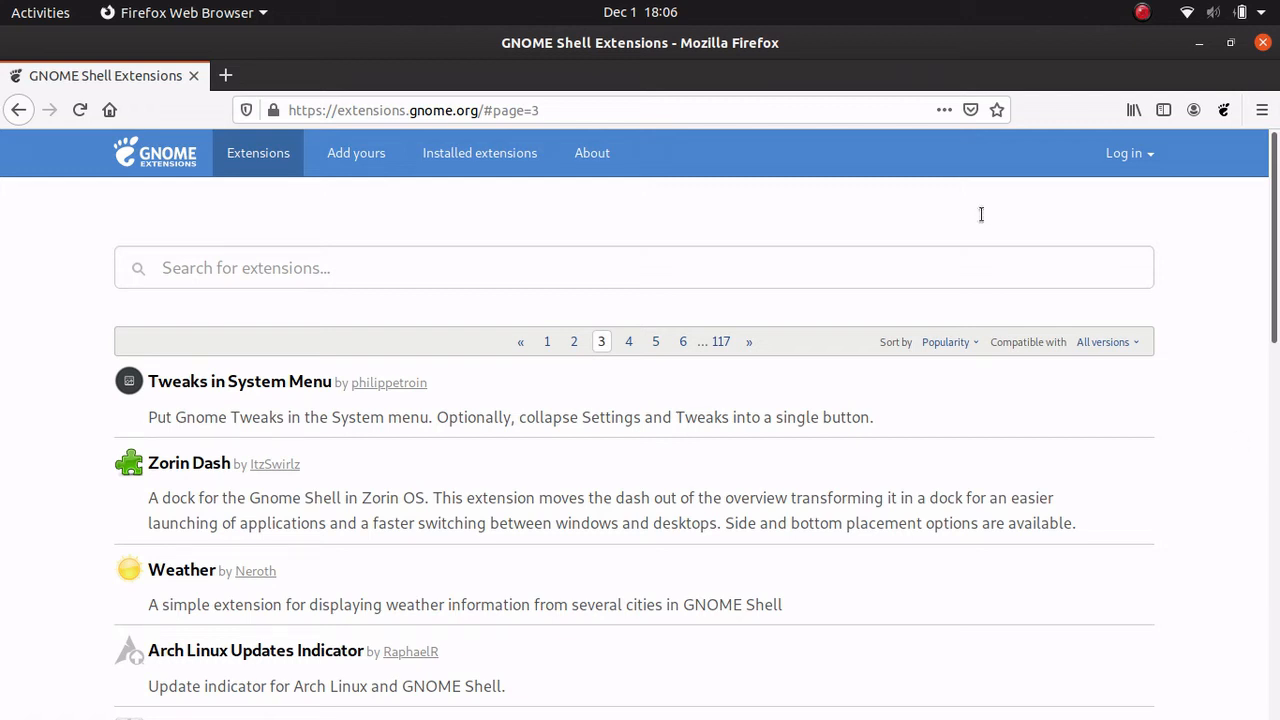
pyautogui.click(192, 154)
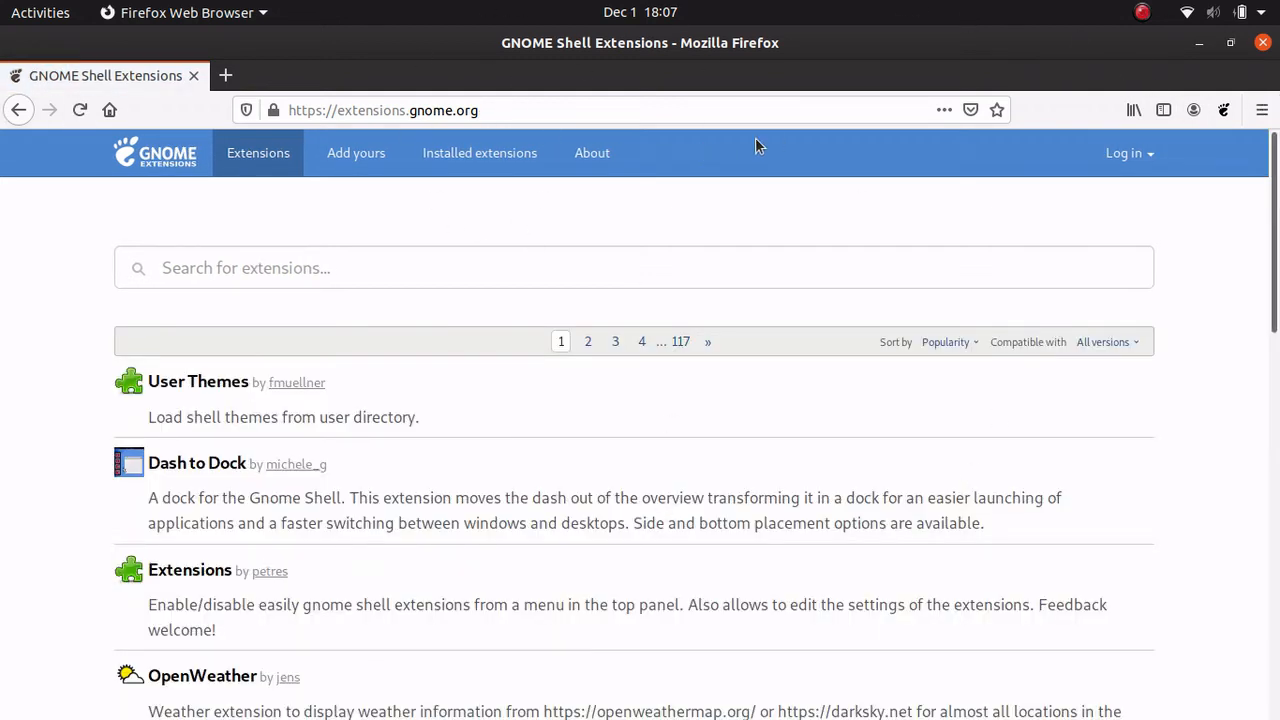
# - Close Firefox and open the Home folder in Files
pyautogui.click(1264, 46)
pyautogui.click(486, 703)
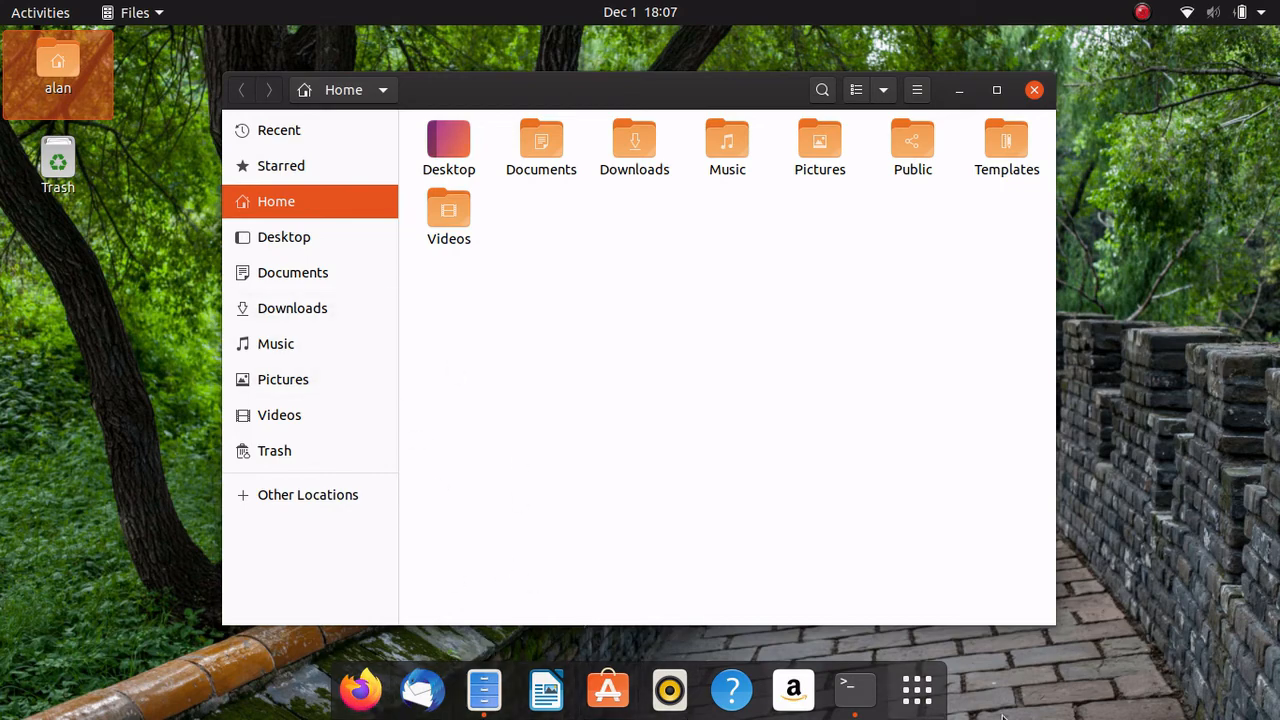
# - Launch Tweaks from the full applications overview and view its list of extensions
pyautogui.click(917, 689)
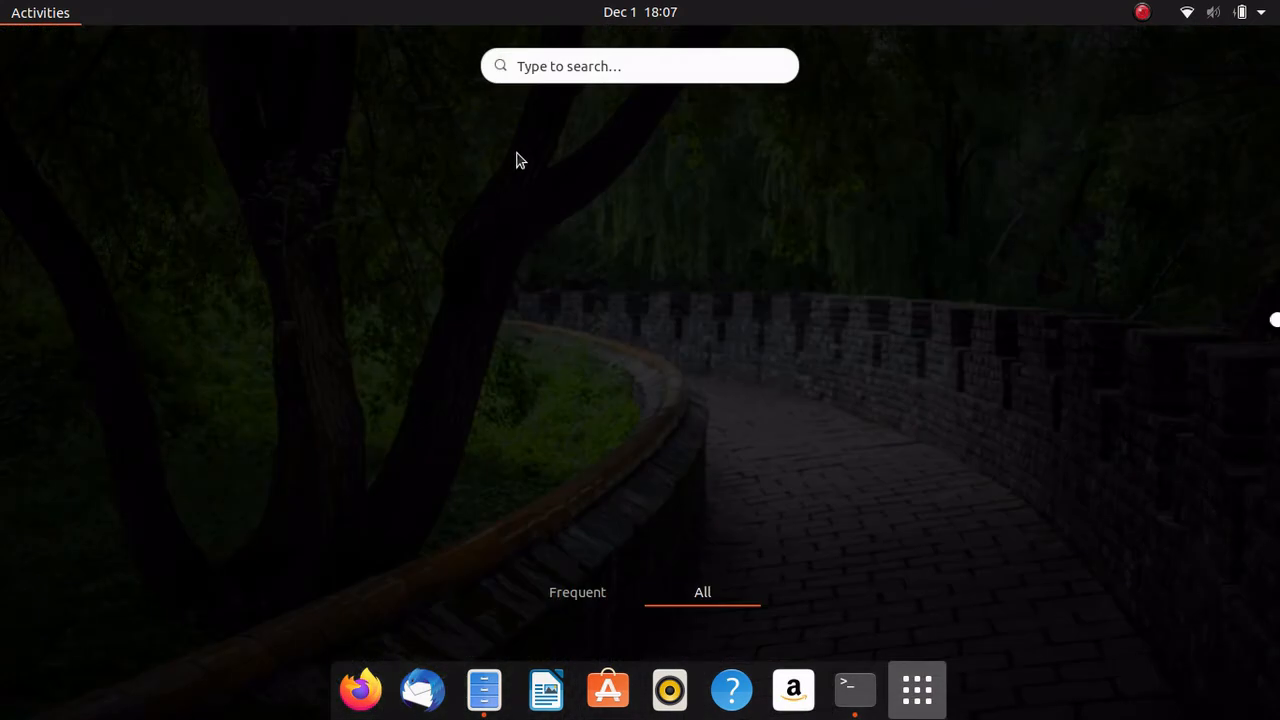
pyautogui.scroll(-1, 503, 428)
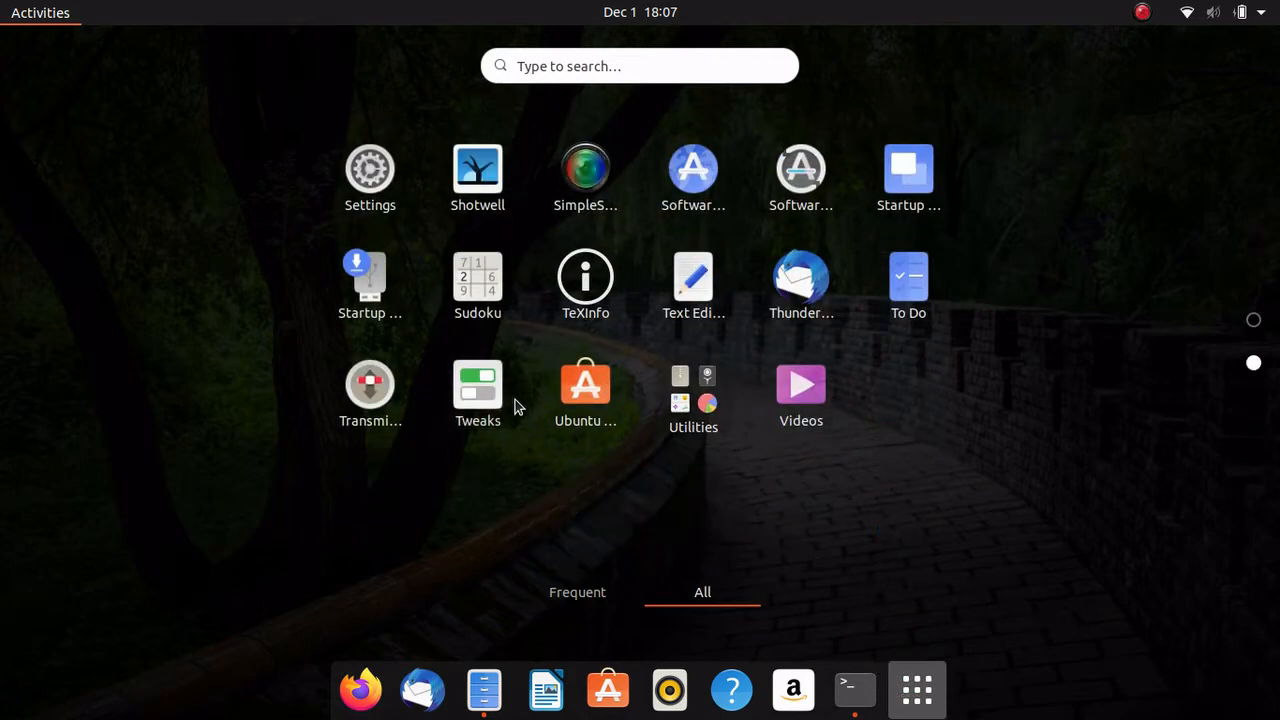
pyautogui.click(511, 398)
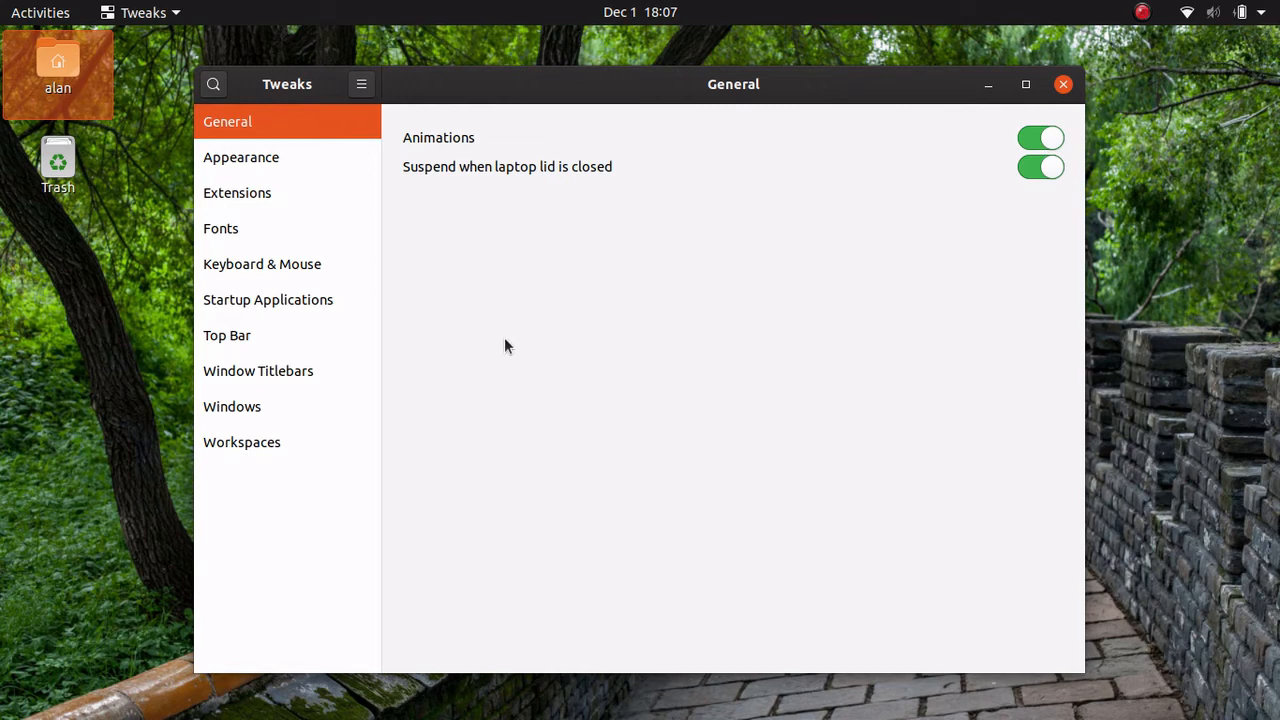
pyautogui.click(244, 197)
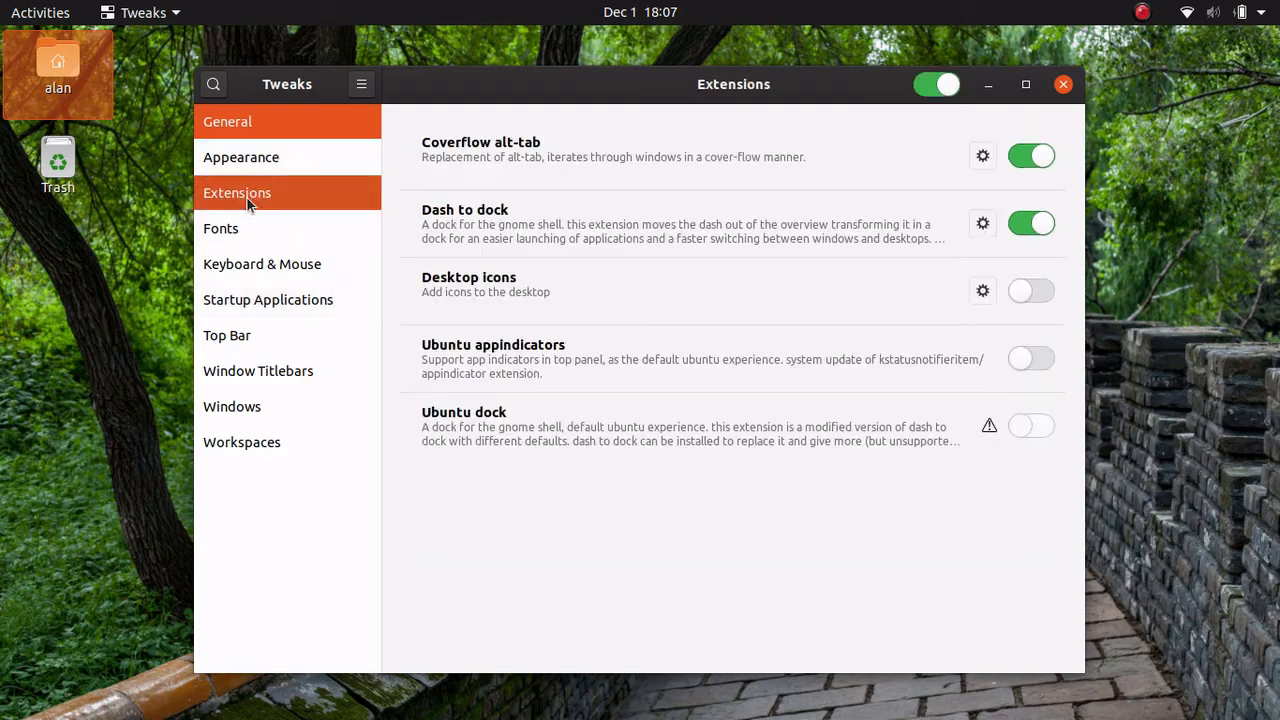
# - Try Uroob Bold as the interface text font in the Tweaks font settings
pyautogui.click(244, 228)
pyautogui.click(1009, 130)
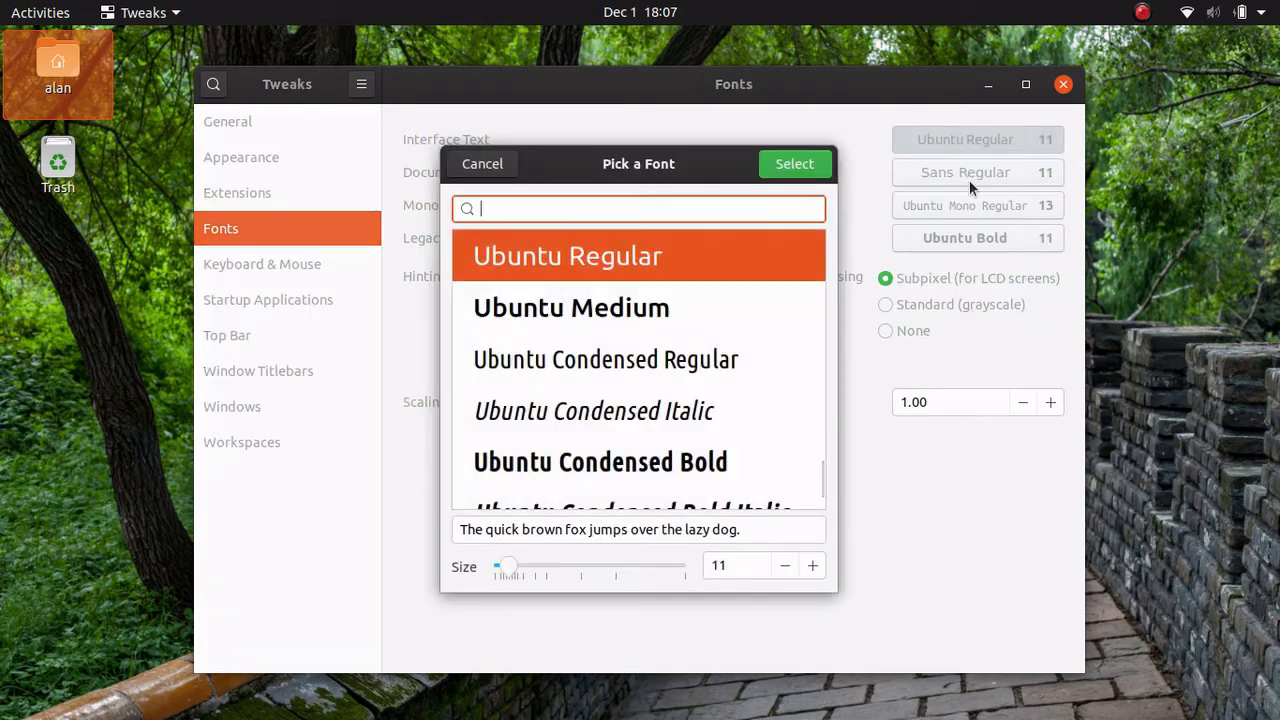
pyautogui.scroll(-10, 640, 380)
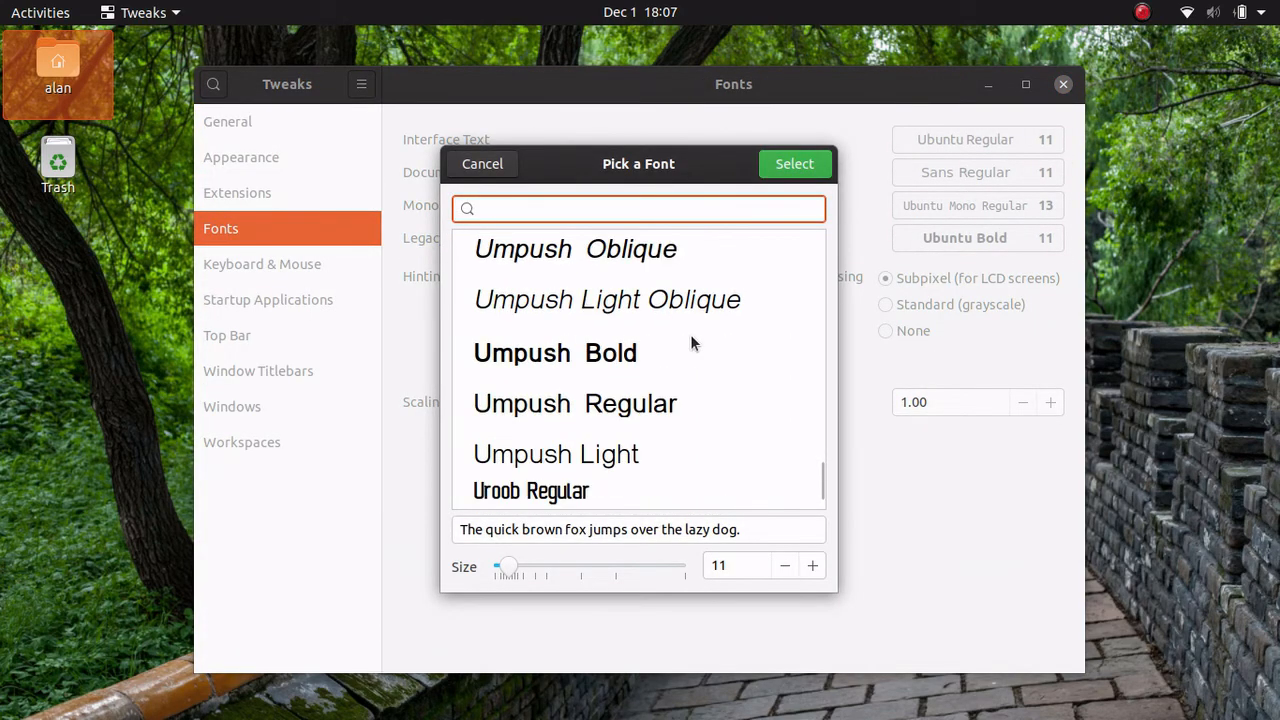
pyautogui.scroll(-5, 688, 350)
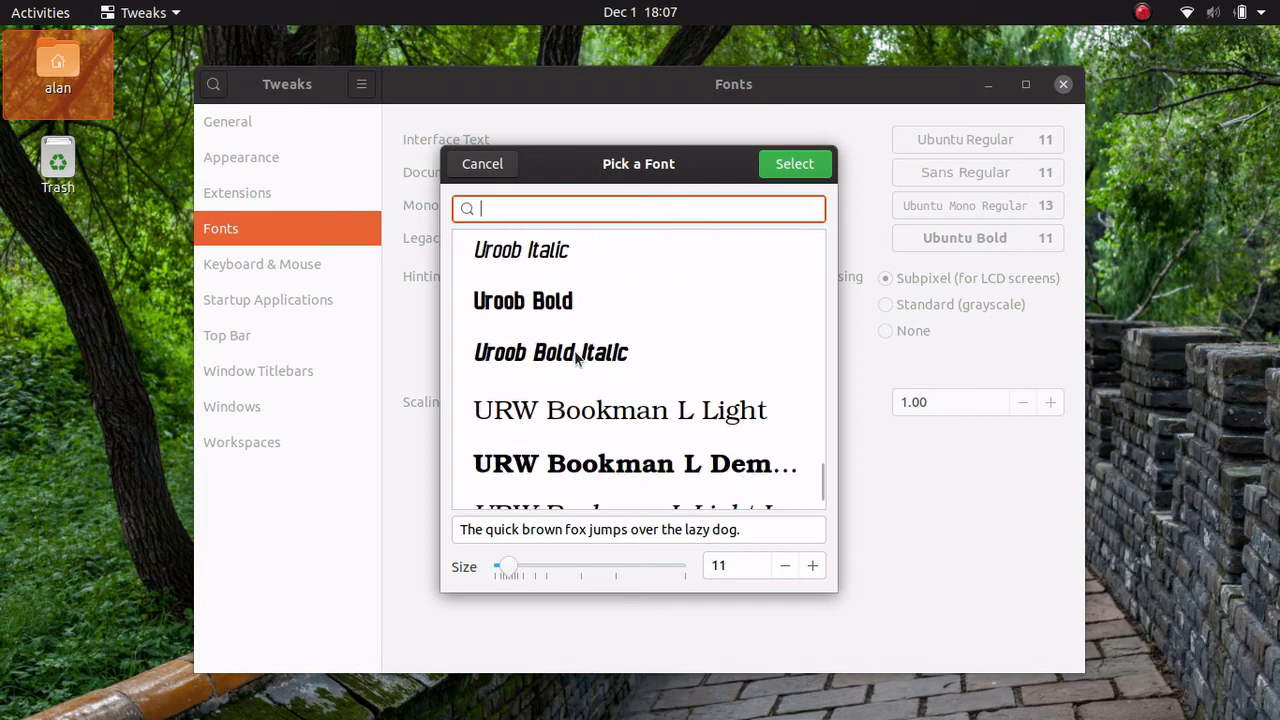
pyautogui.click(567, 300)
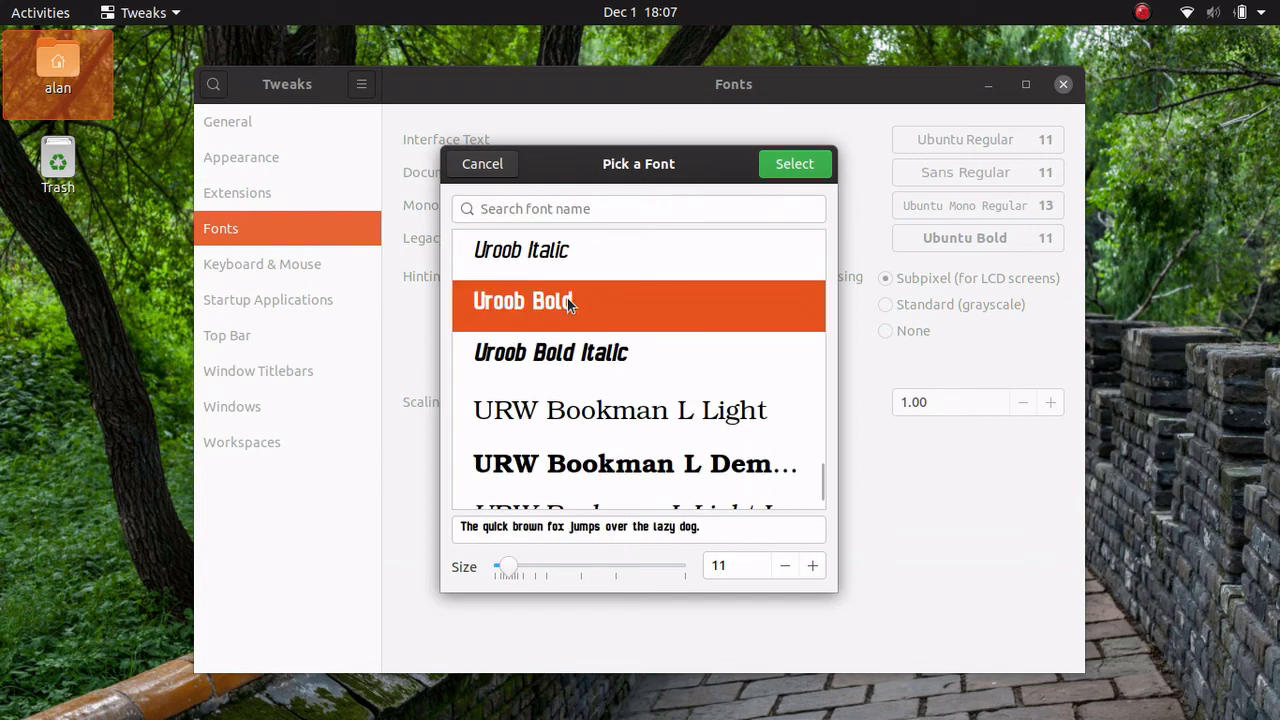
pyautogui.click(795, 164)
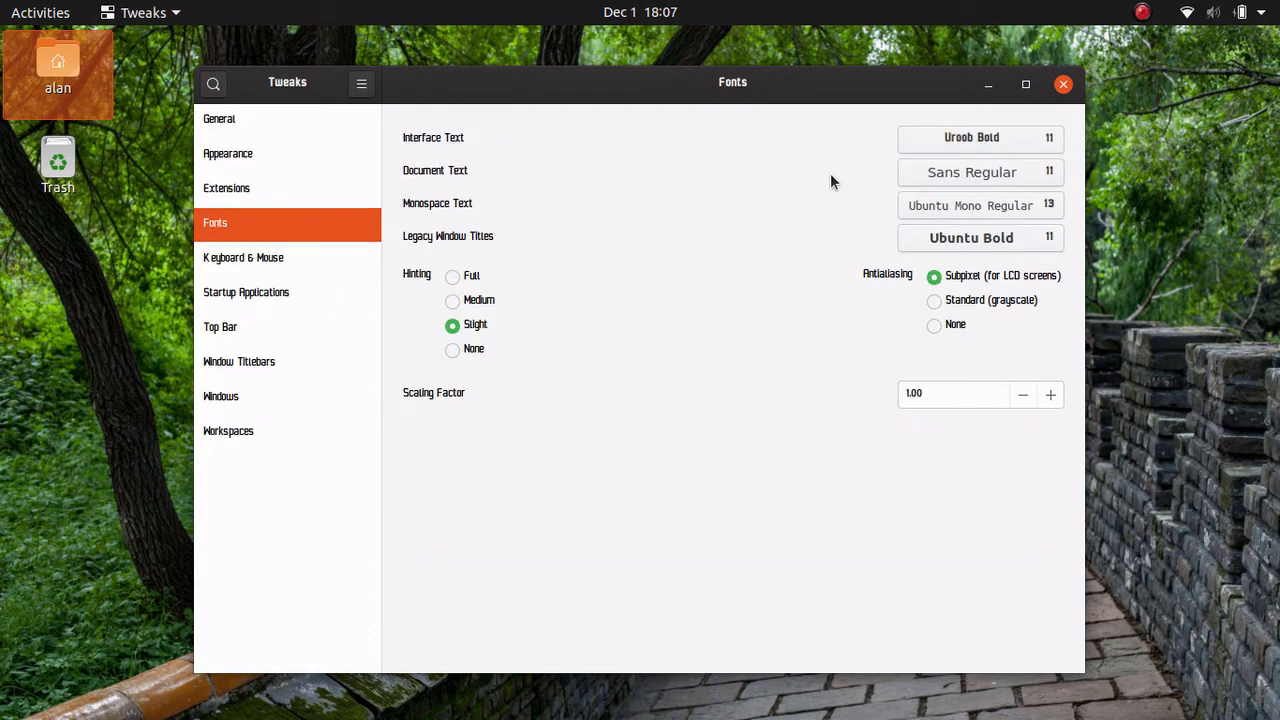
# - Set the interface text font back to Ubuntu Regular
pyautogui.click(971, 137)
pyautogui.scroll(6, 588, 268)
pyautogui.scroll(8, 588, 268)
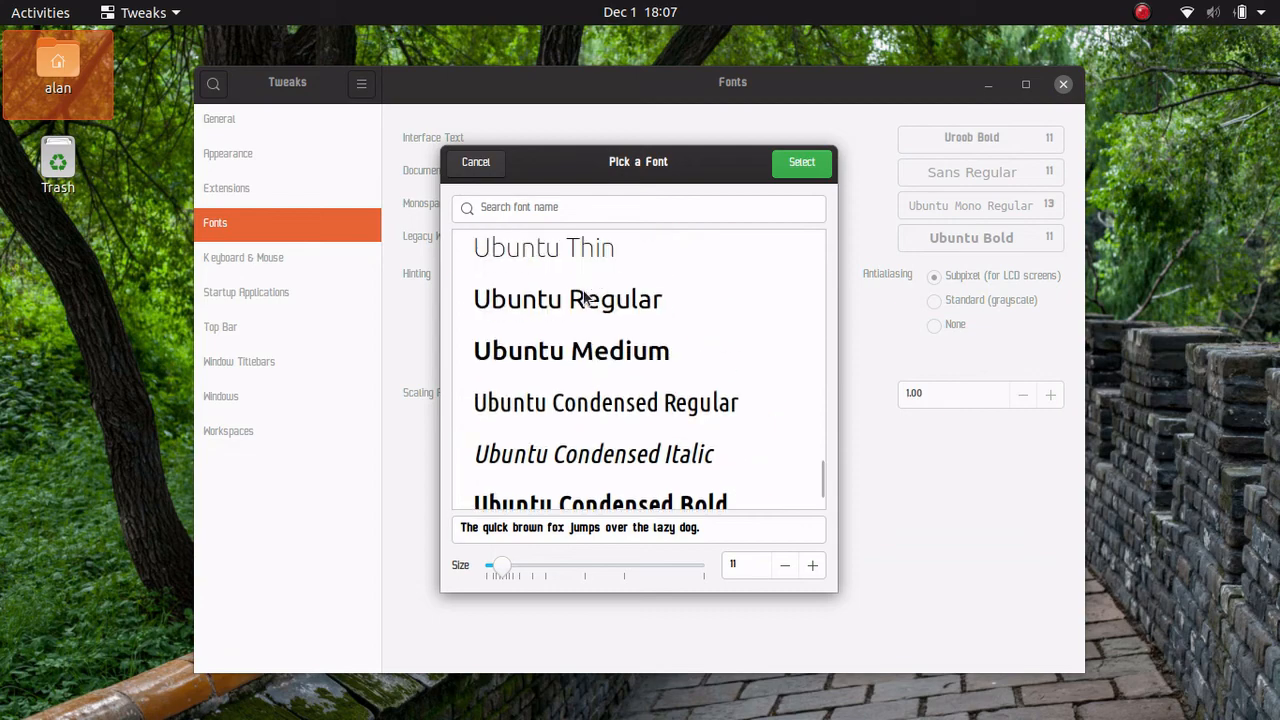
pyautogui.click(585, 298)
pyautogui.click(820, 164)
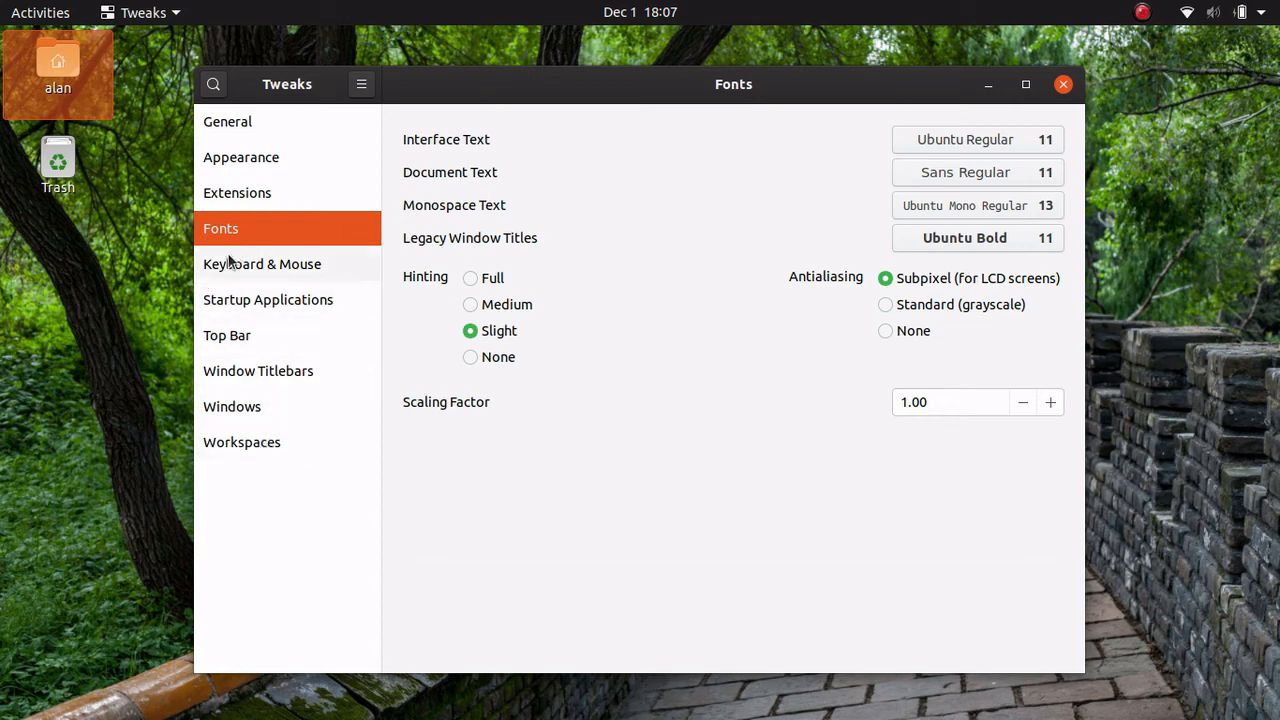
# - Set the applications theme to Yaru-dark in the Tweaks appearance settings, and close Tweaks and Files
pyautogui.click(224, 156)
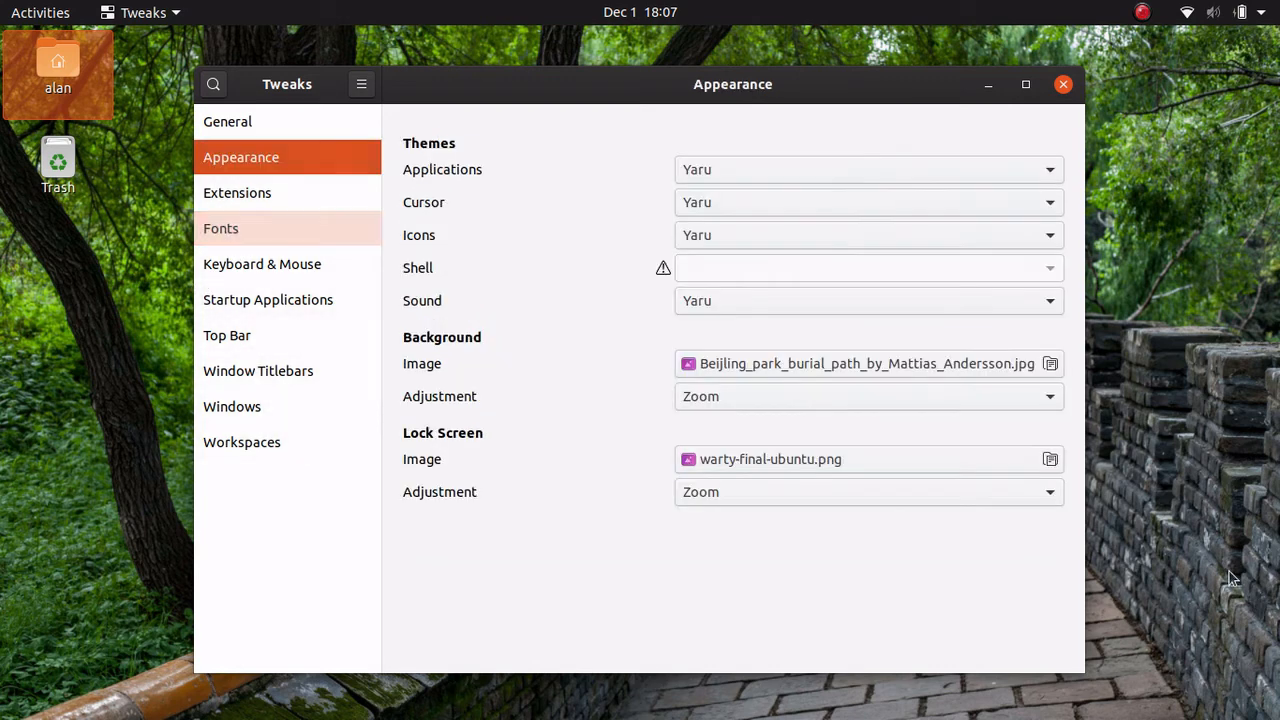
pyautogui.click(957, 171)
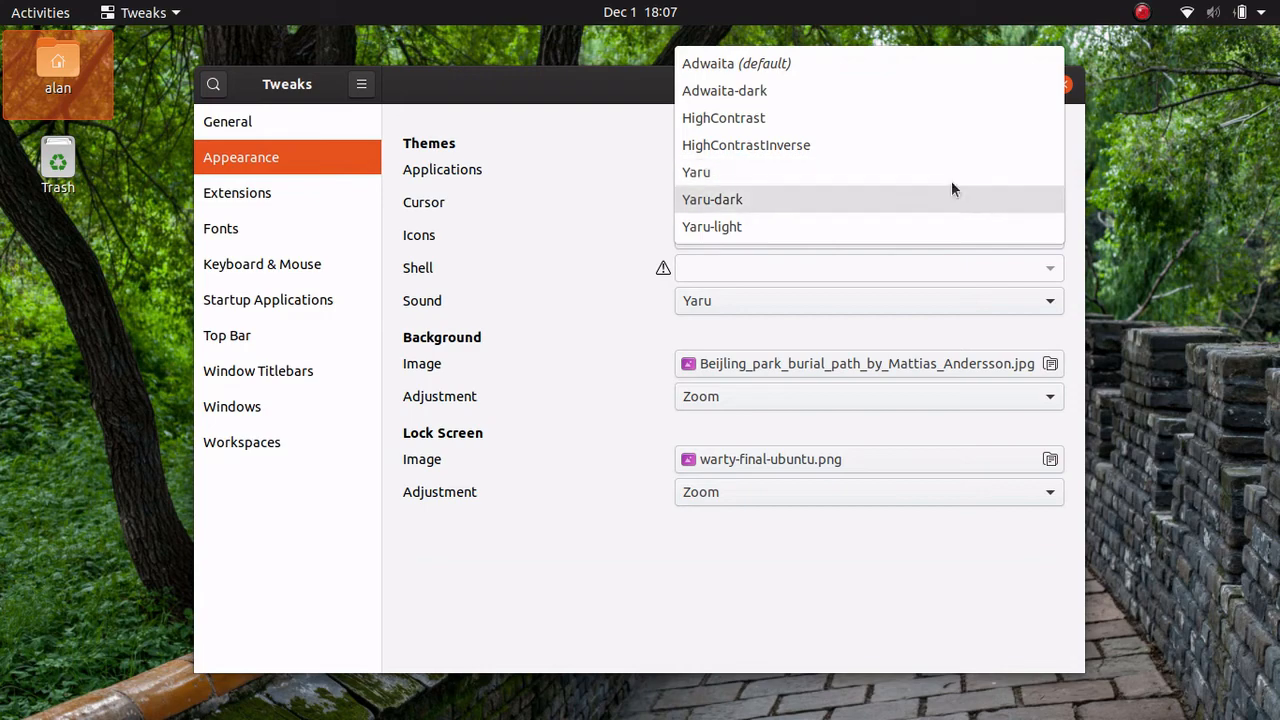
pyautogui.click(851, 199)
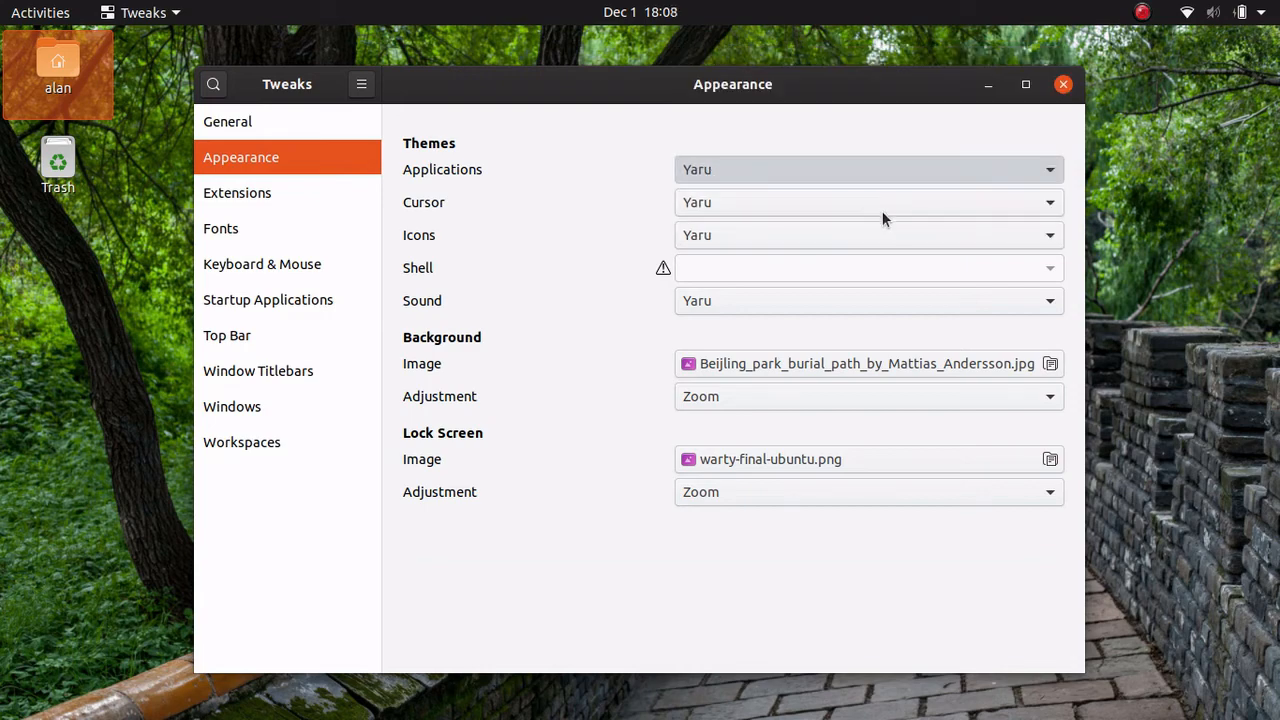
pyautogui.click(882, 211)
pyautogui.click(745, 262)
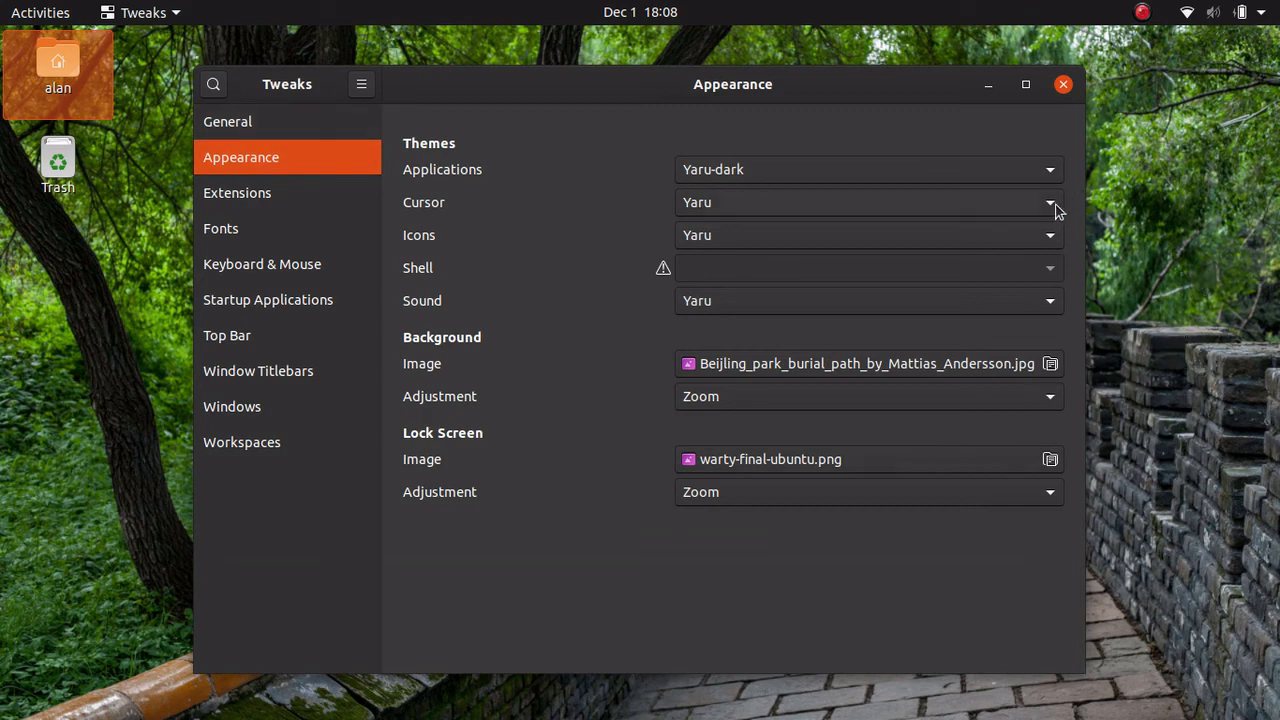
pyautogui.click(1063, 84)
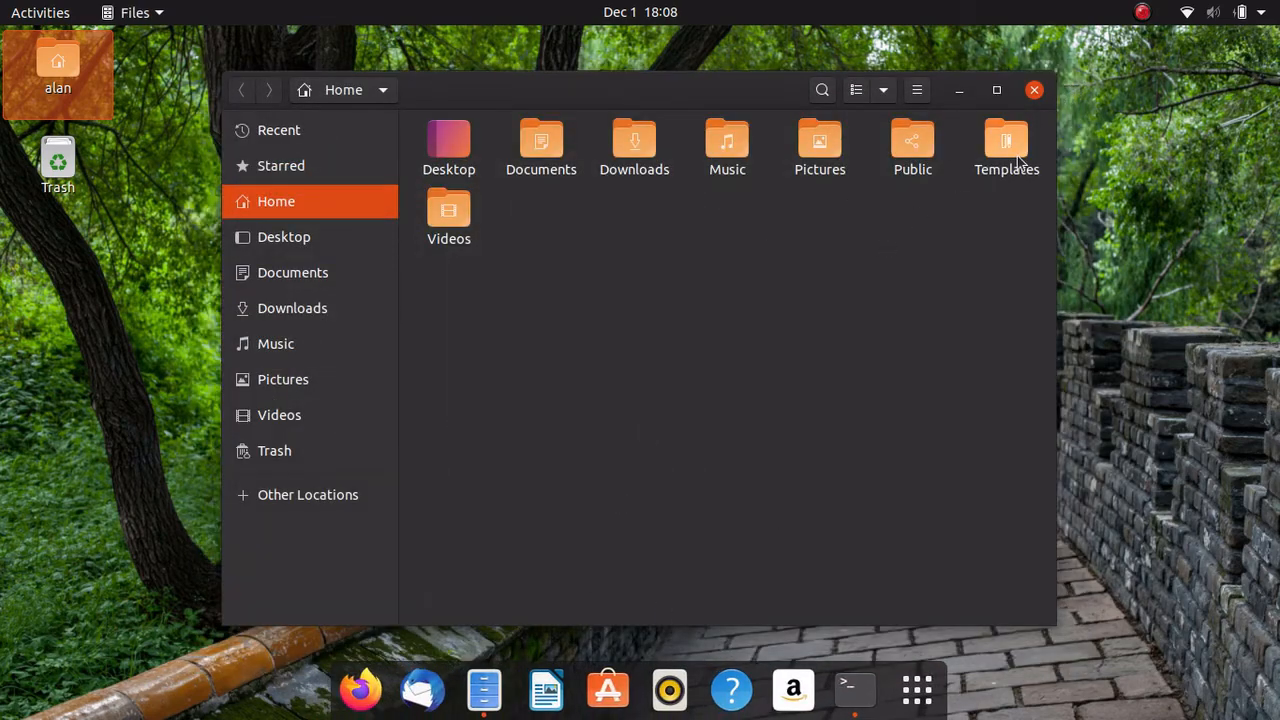
pyautogui.click(1033, 91)
# - Search the web for "gnome themes" in Firefox and open the Gnome Look site
pyautogui.click(360, 689)
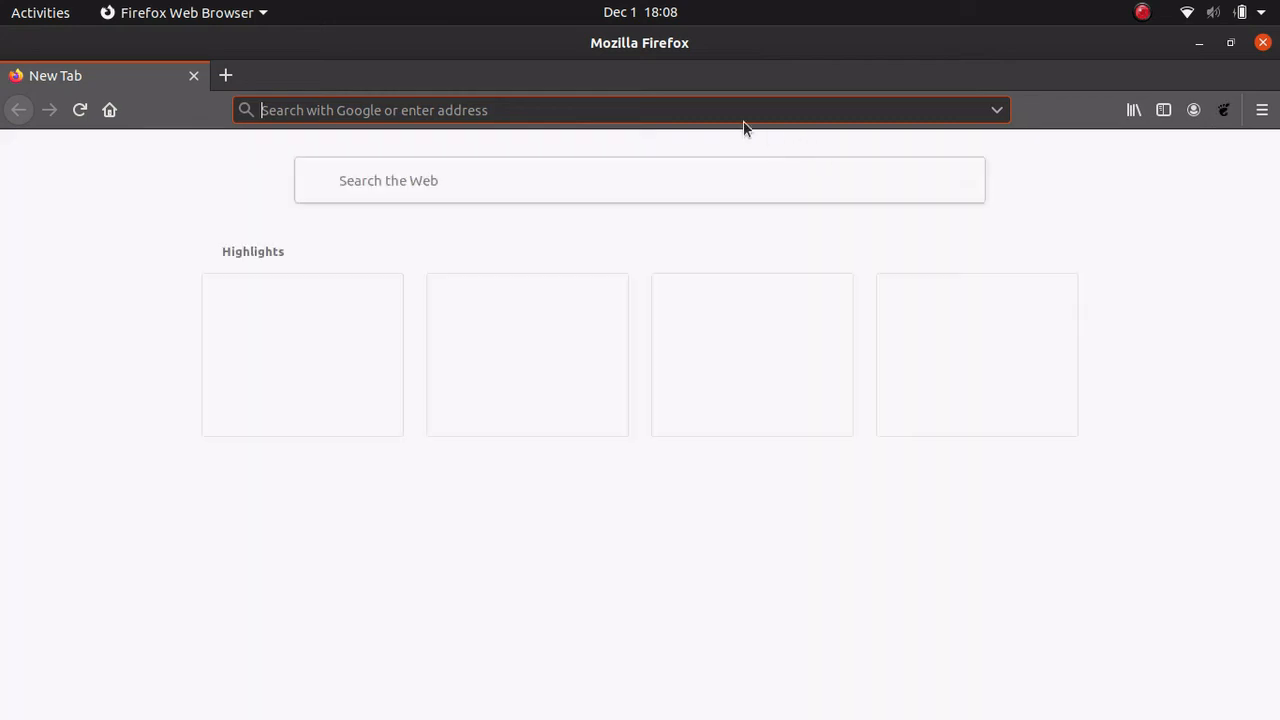
pyautogui.write('gn')
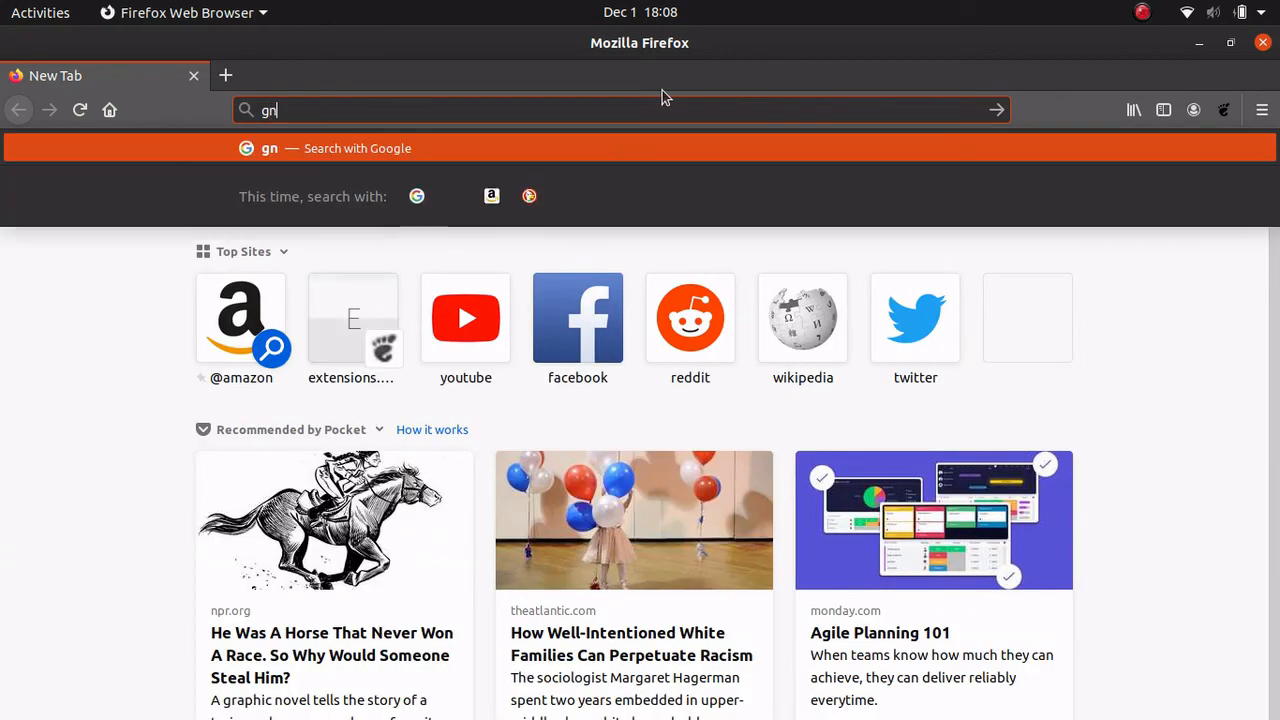
pyautogui.write('ome ')
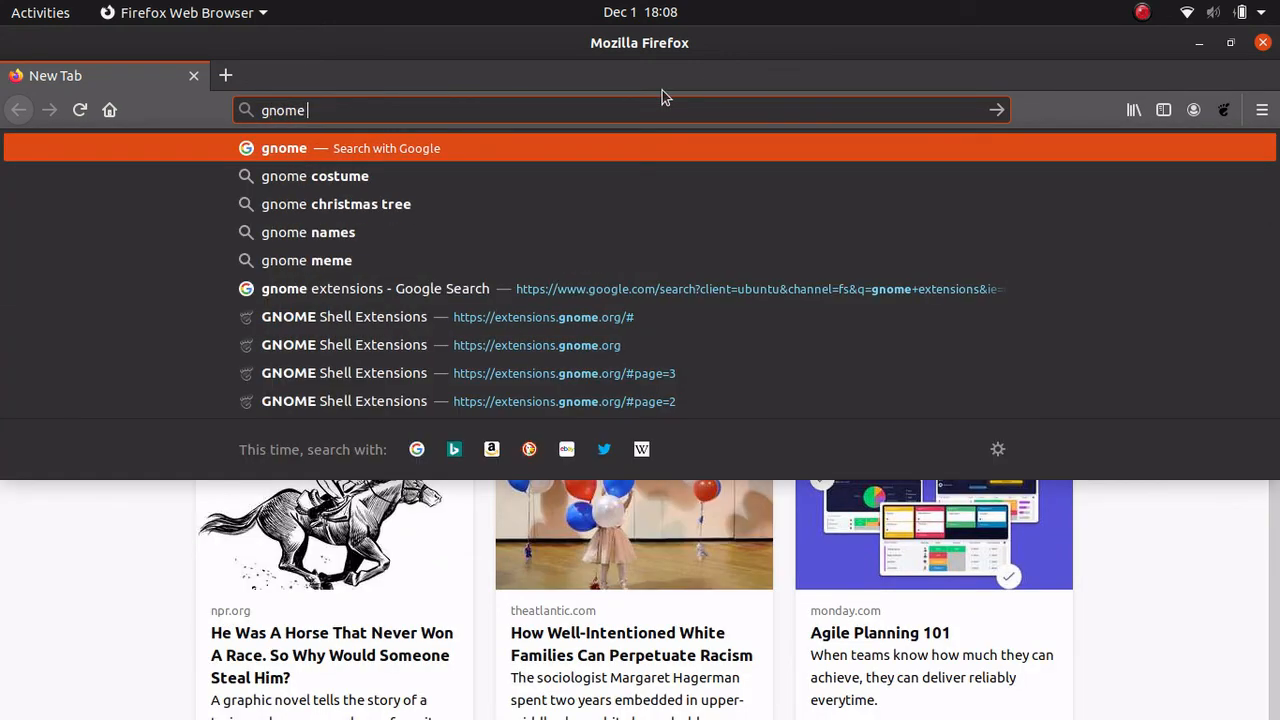
pyautogui.write('theme')
pyautogui.press('Down')
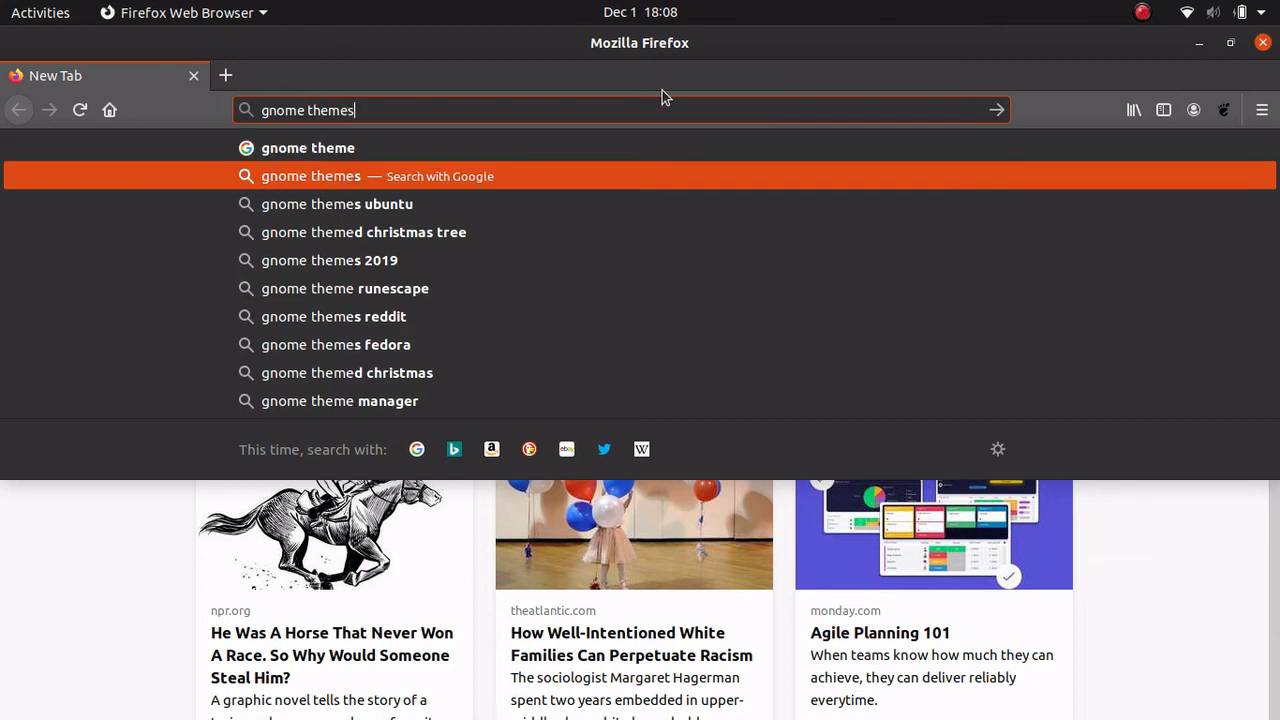
pyautogui.press('Return')
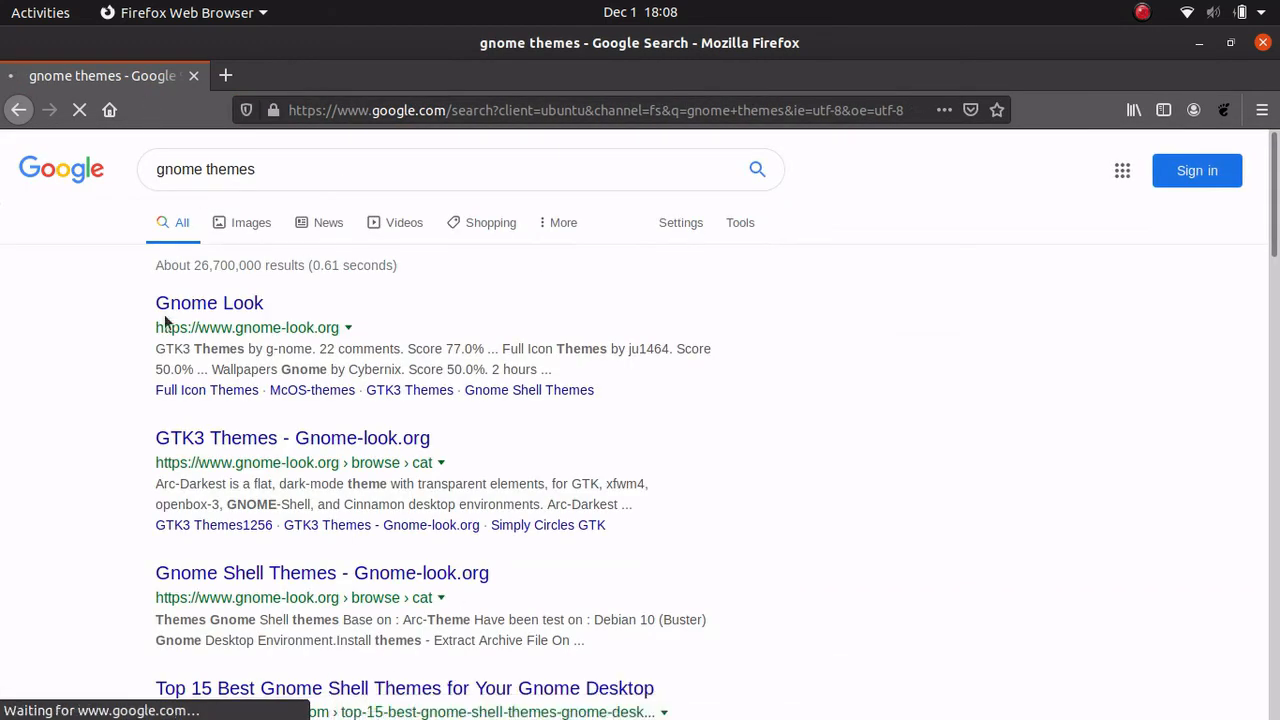
pyautogui.click(183, 302)
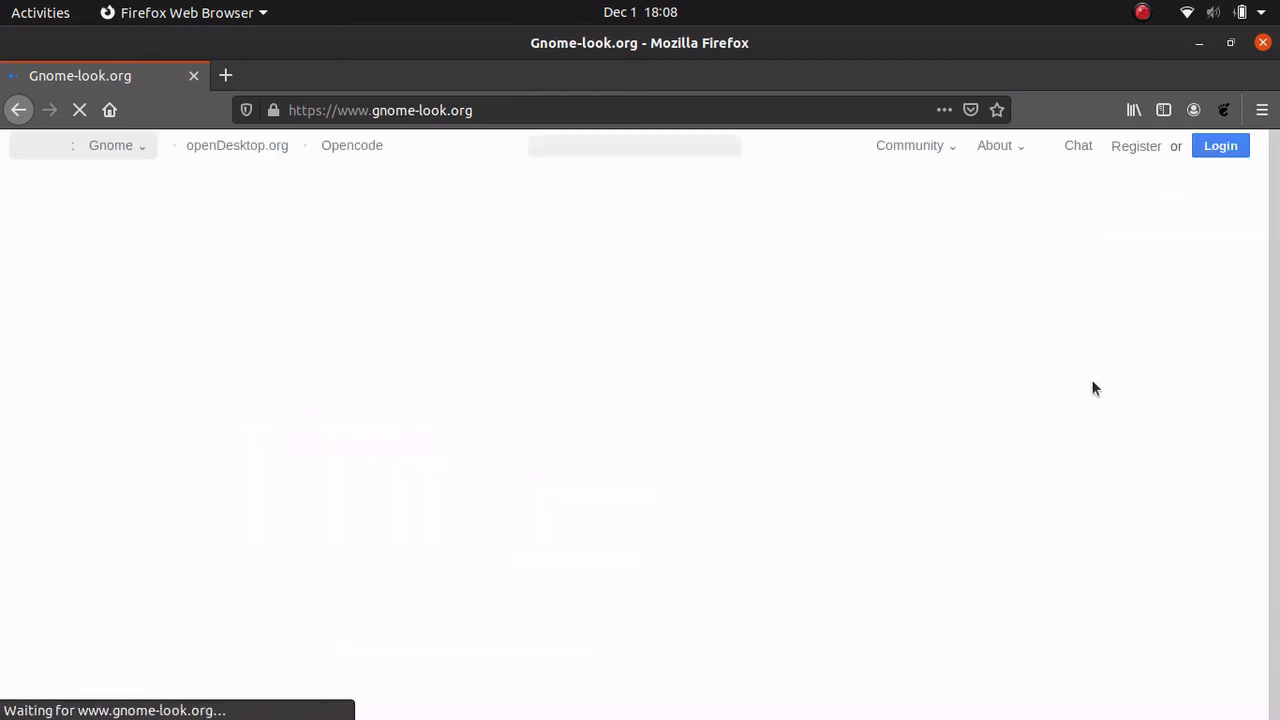
# - Browse the latest Gnome Look listings, open the Hacking_Parrot GTK3 theme and list its installable files
pyautogui.scroll(-4, 662, 414)
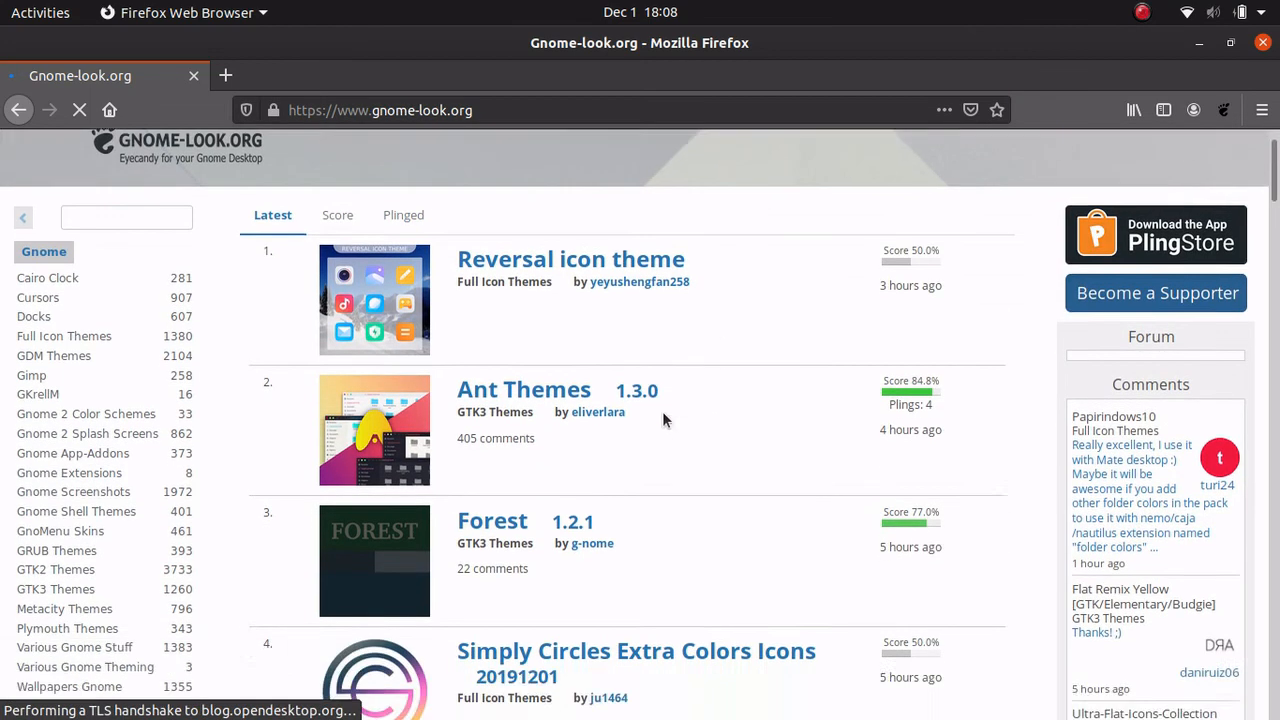
pyautogui.scroll(-5, 655, 368)
pyautogui.scroll(-8, 674, 400)
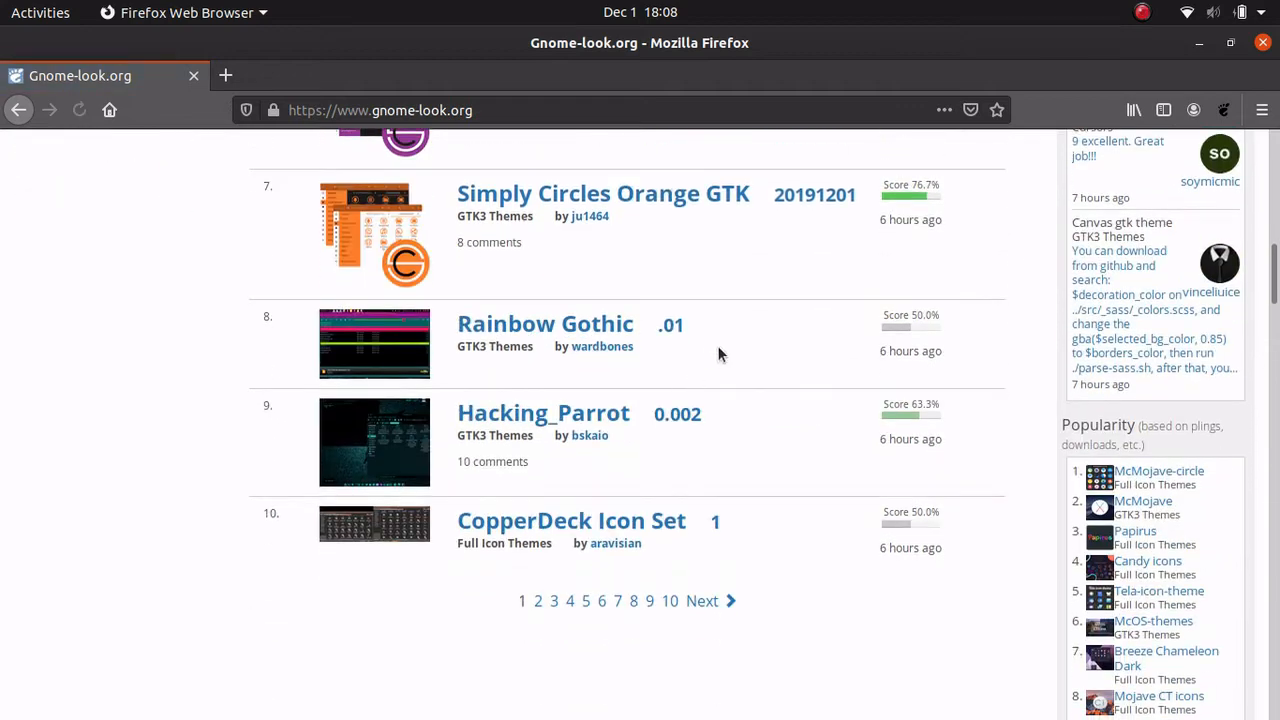
pyautogui.scroll(1, 638, 357)
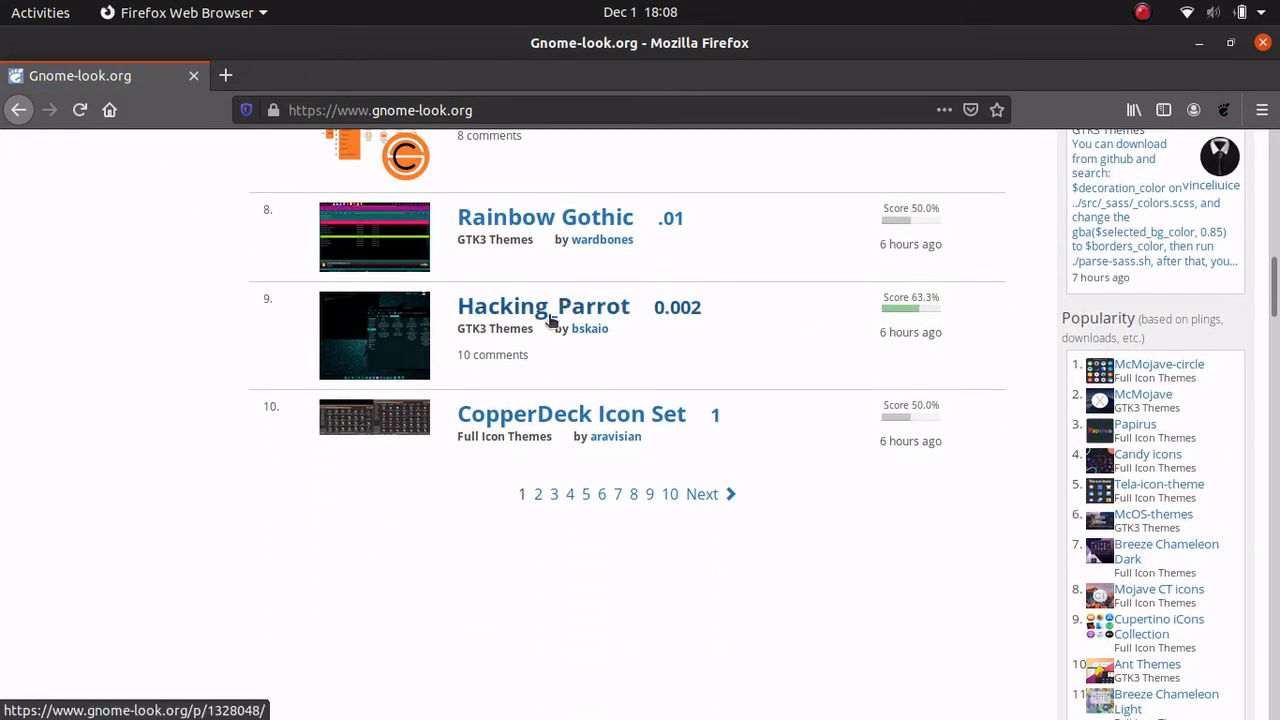
pyautogui.click(556, 305)
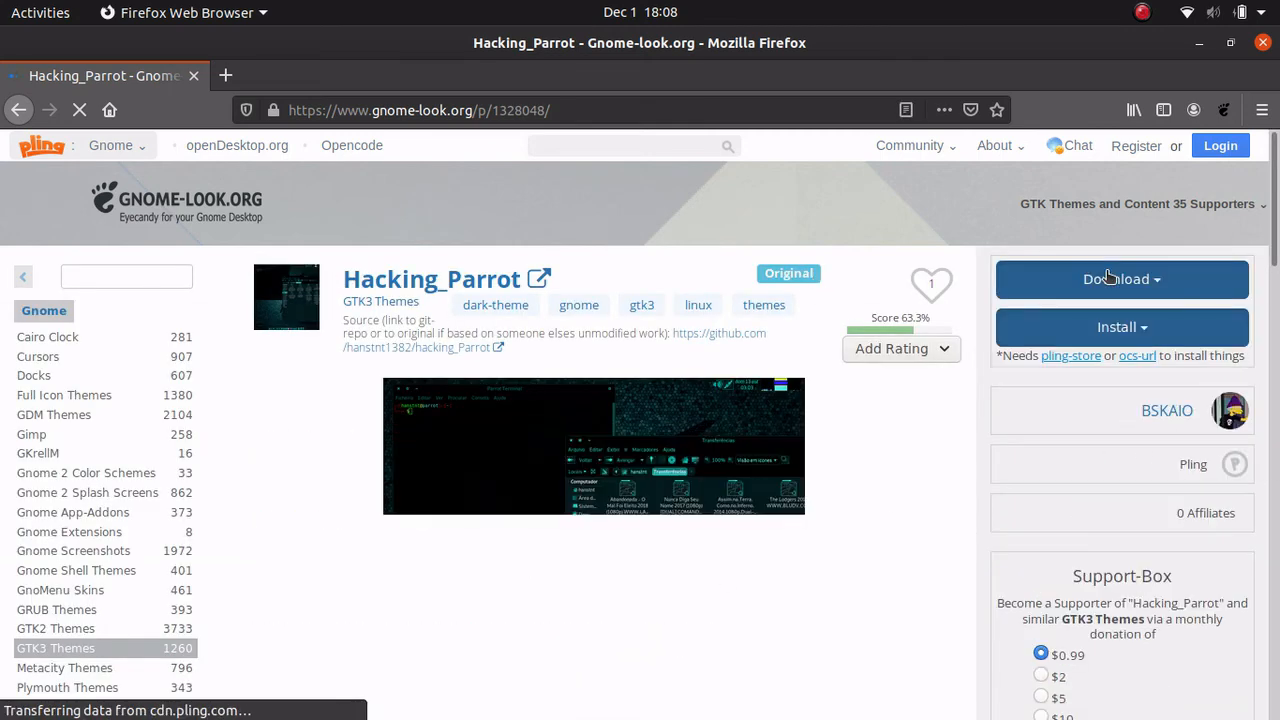
pyautogui.click(1100, 332)
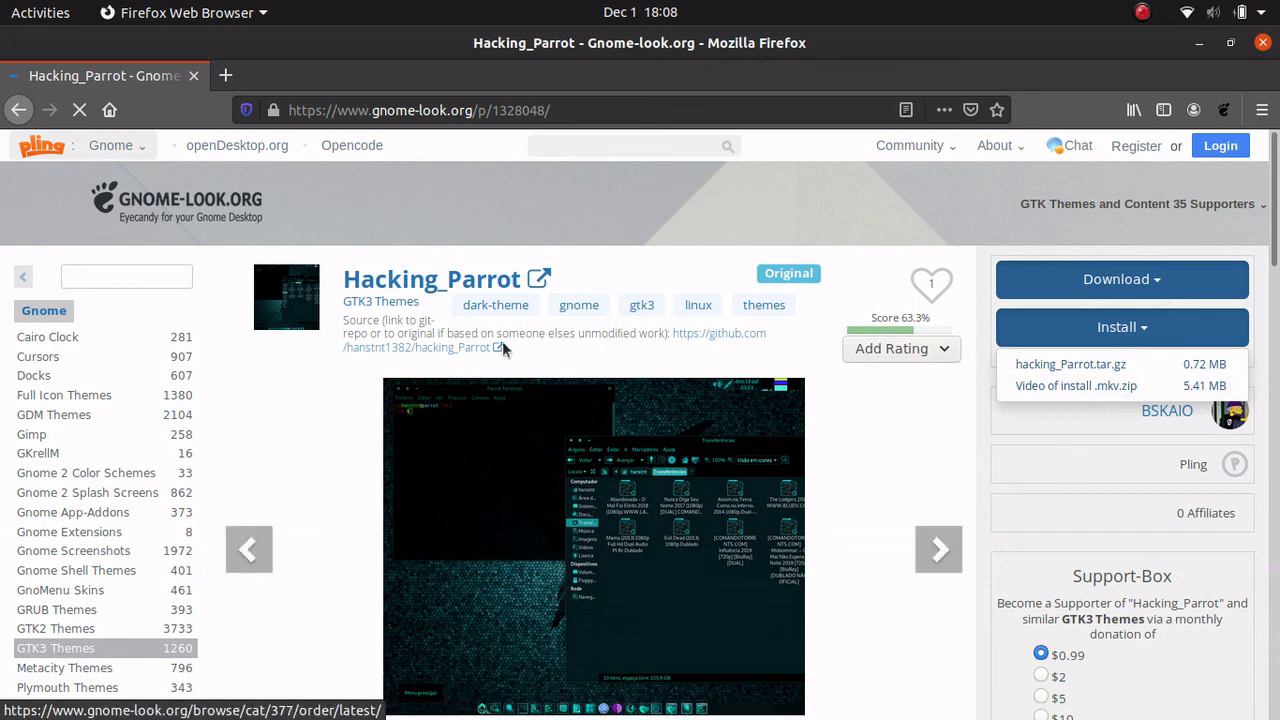
# - Look through the Hacking_Parrot theme's preview images and read its description and installation instructions
pyautogui.click(938, 540)
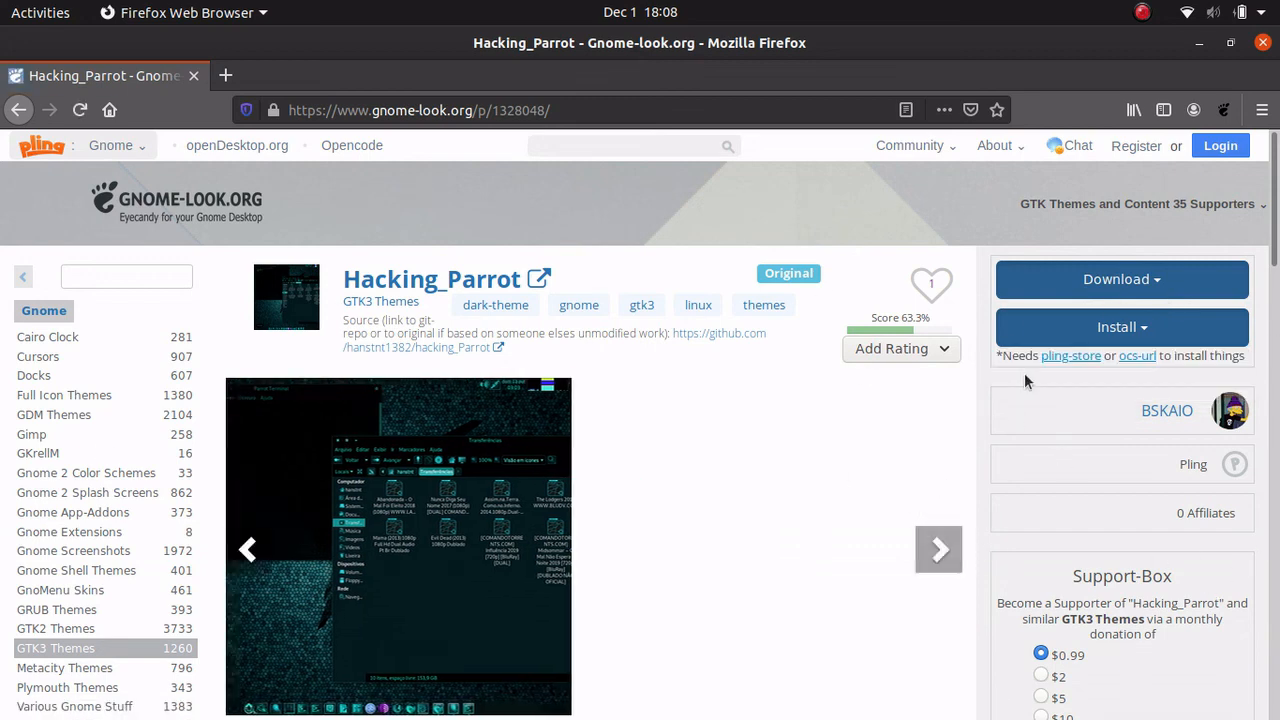
pyautogui.moveTo(937, 551)
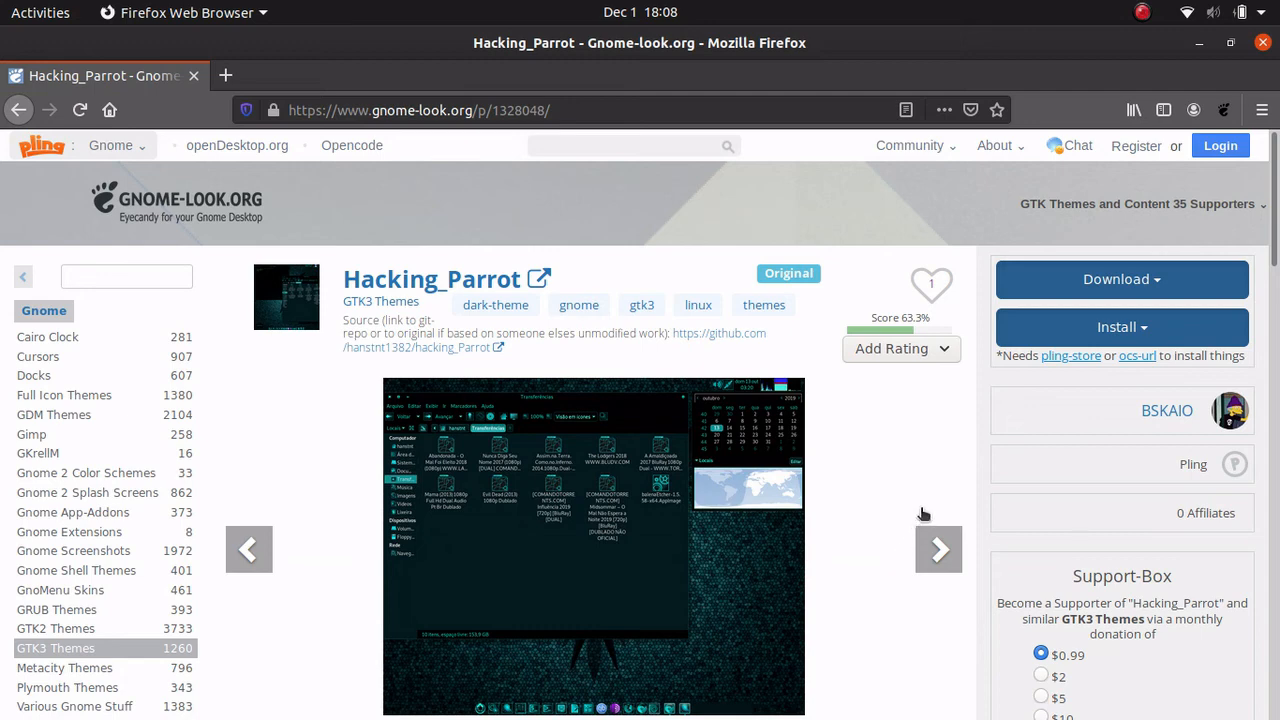
pyautogui.click(940, 550)
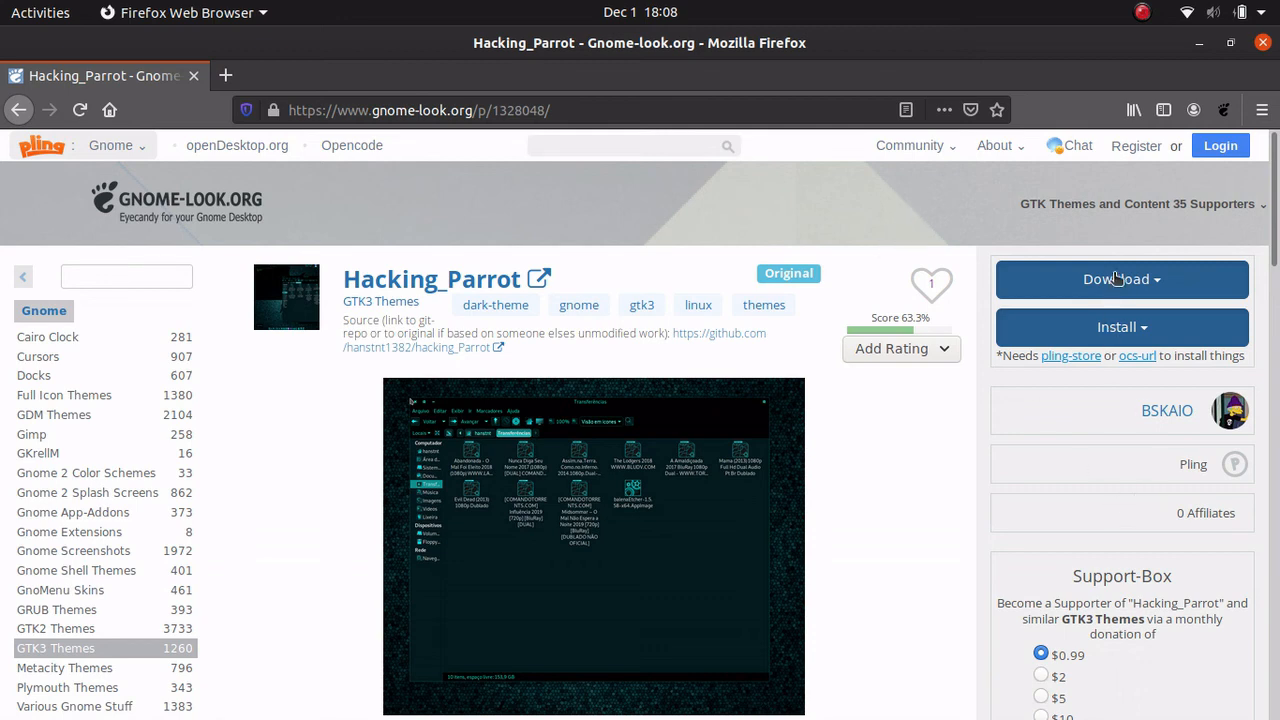
pyautogui.scroll(-5, 847, 558)
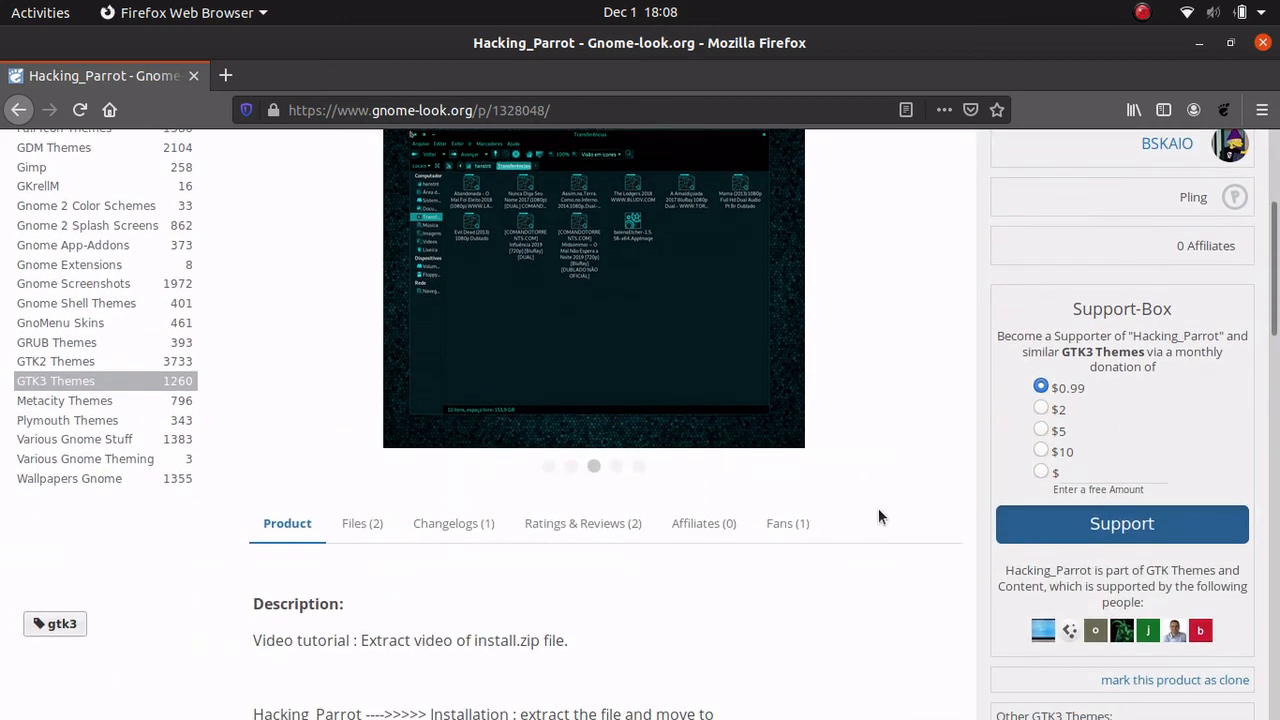
pyautogui.scroll(-5, 860, 515)
pyautogui.scroll(4, 823, 497)
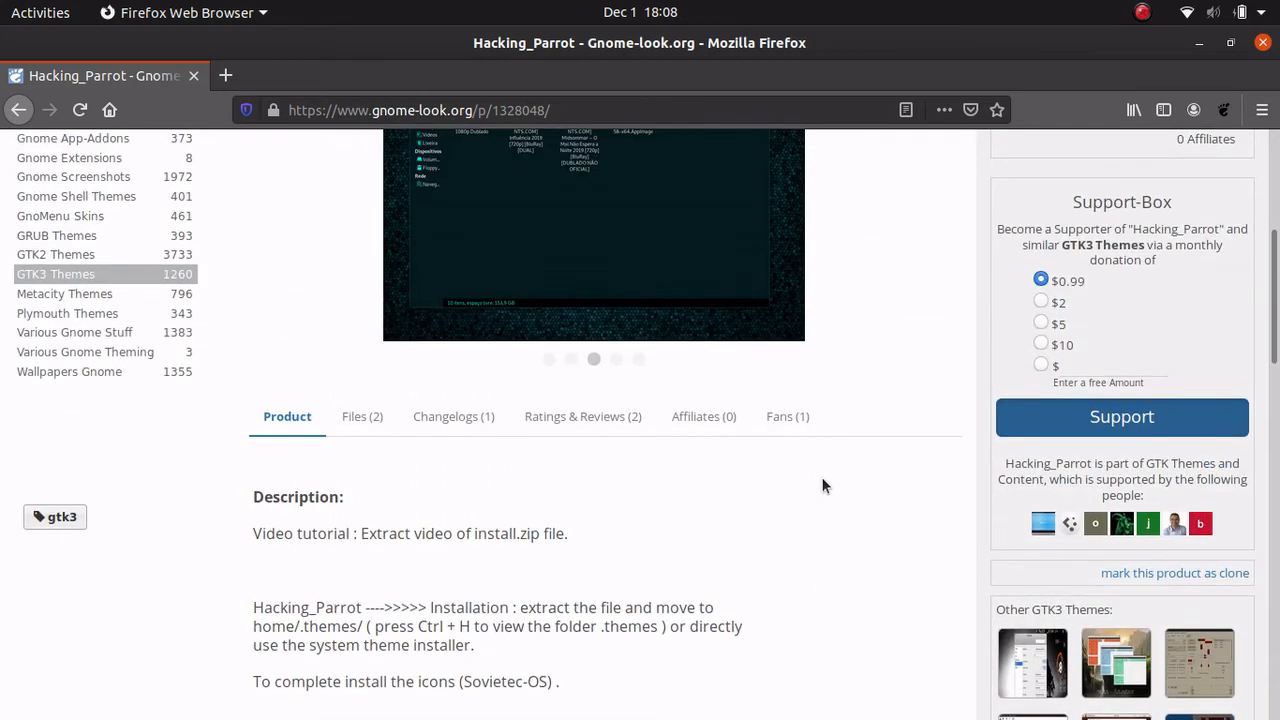
pyautogui.scroll(-7, 826, 503)
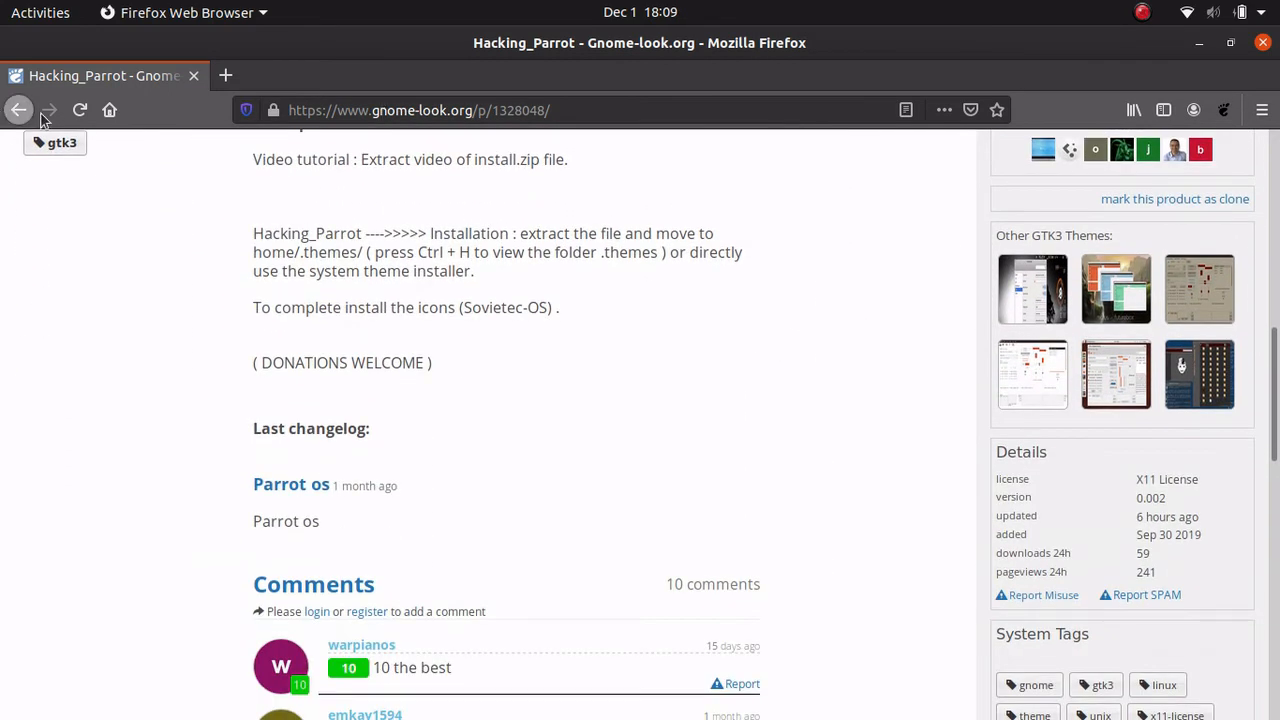
# - Return to the latest Gnome Look listings, look back over them up to the first entry, and close Firefox
pyautogui.click(19, 110)
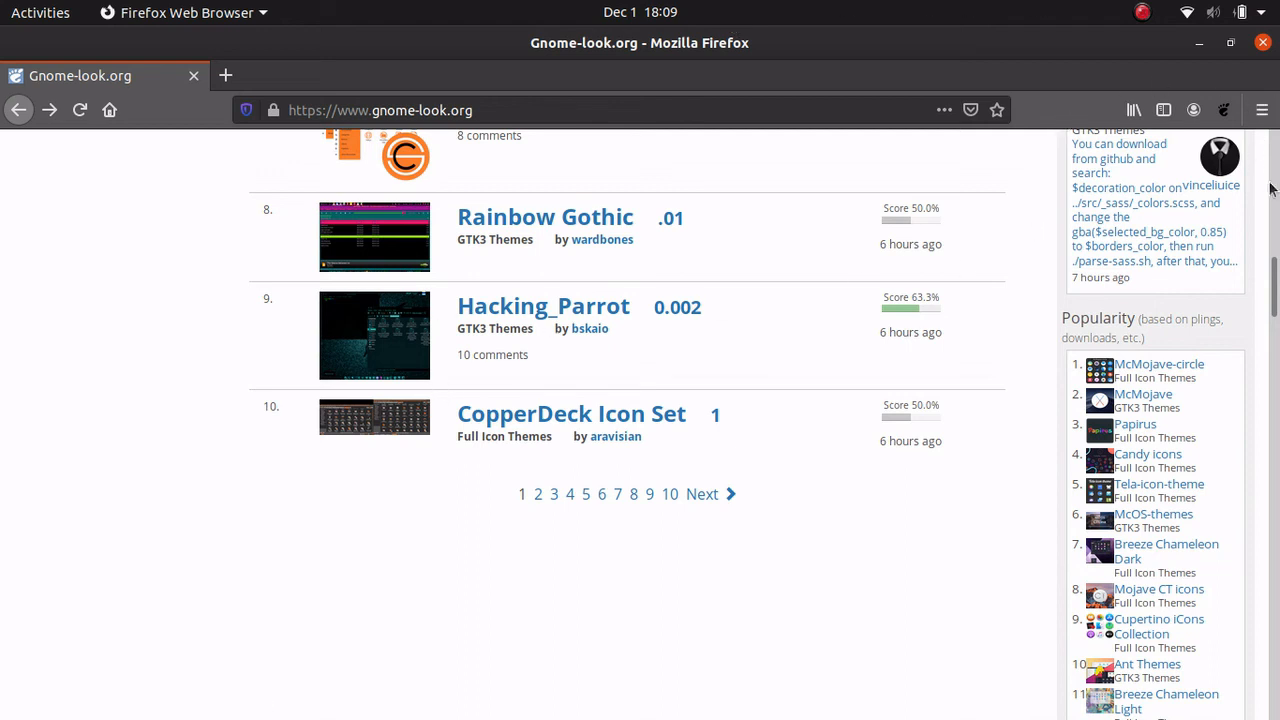
pyautogui.rightClick(469, 237)
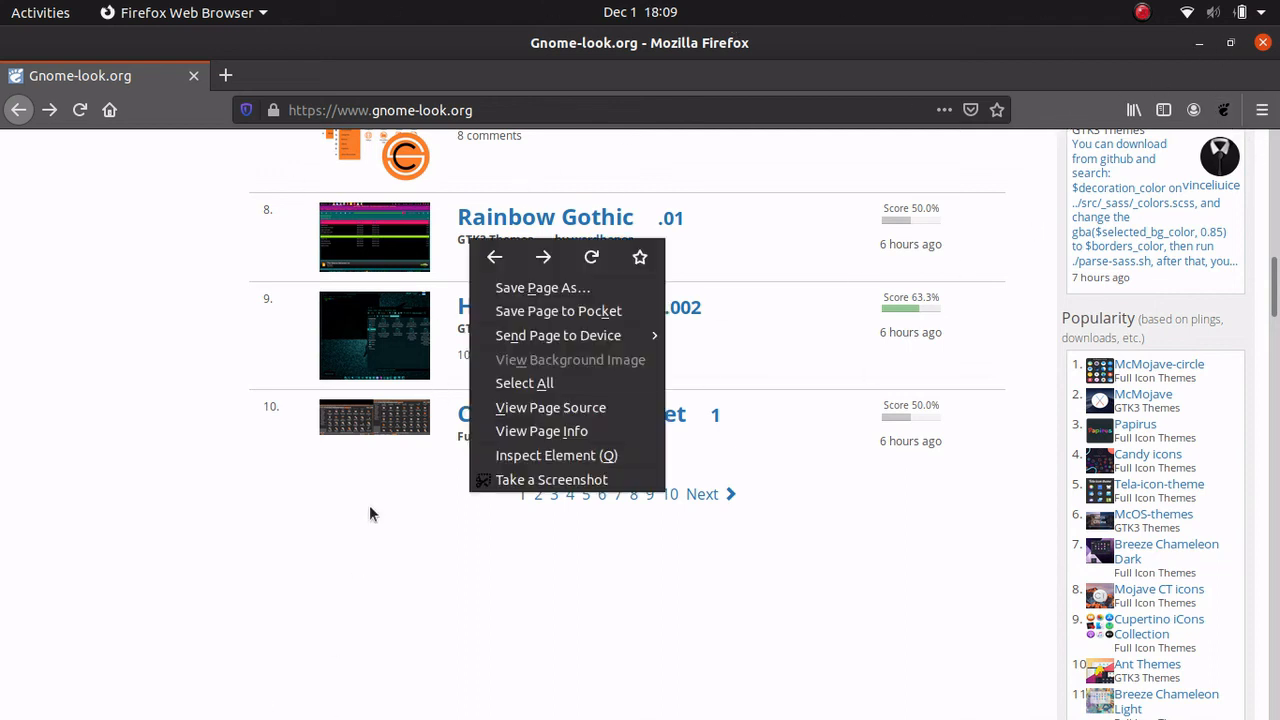
pyautogui.click(369, 514)
pyautogui.scroll(10, 527, 537)
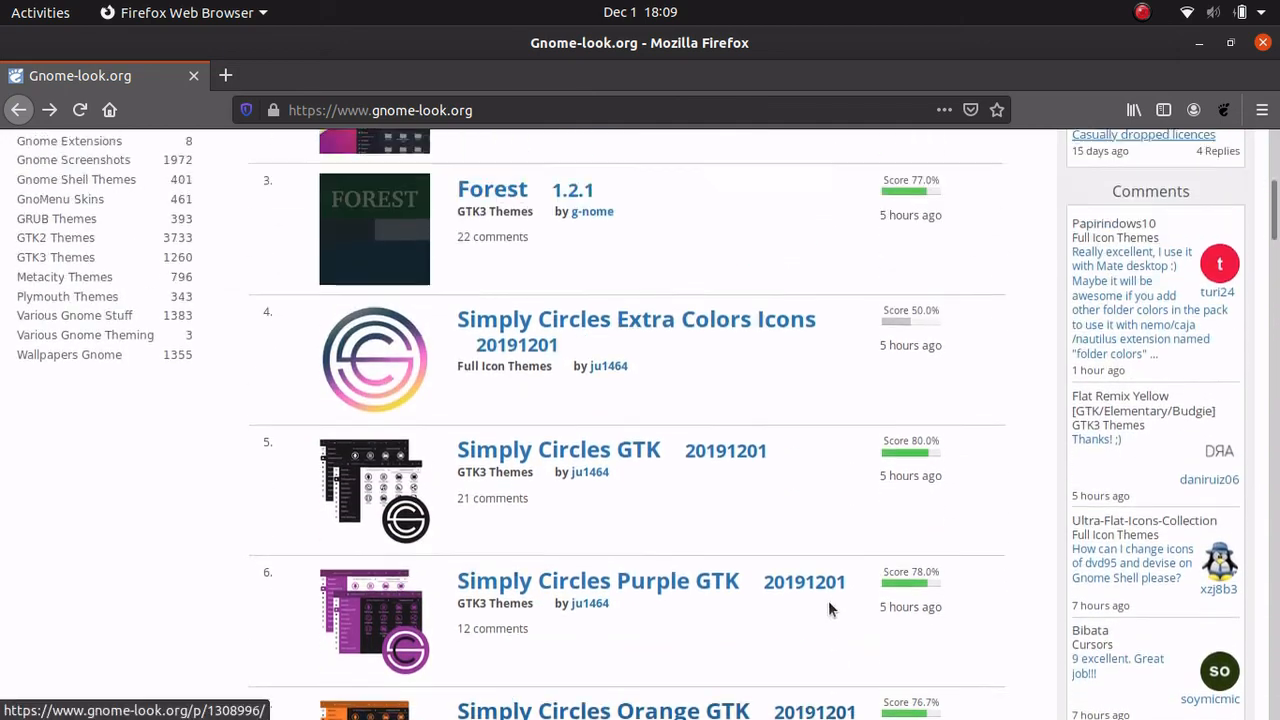
pyautogui.scroll(5, 810, 615)
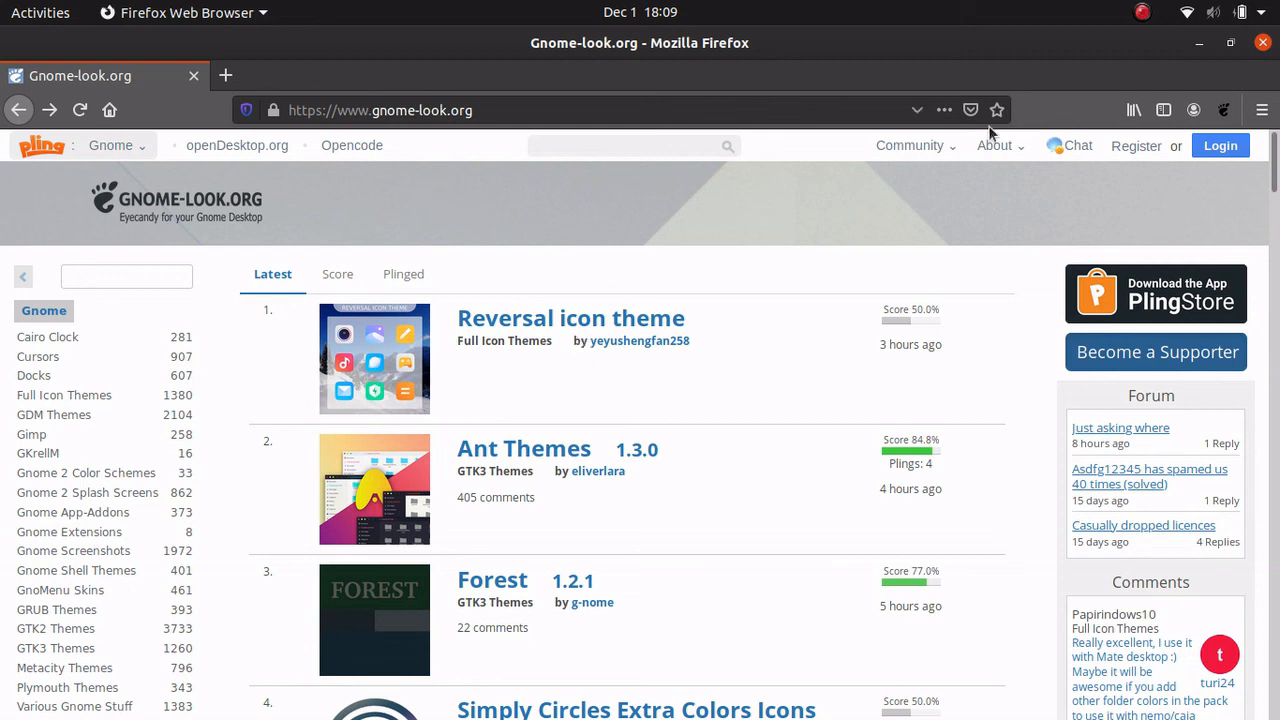
pyautogui.click(1263, 44)
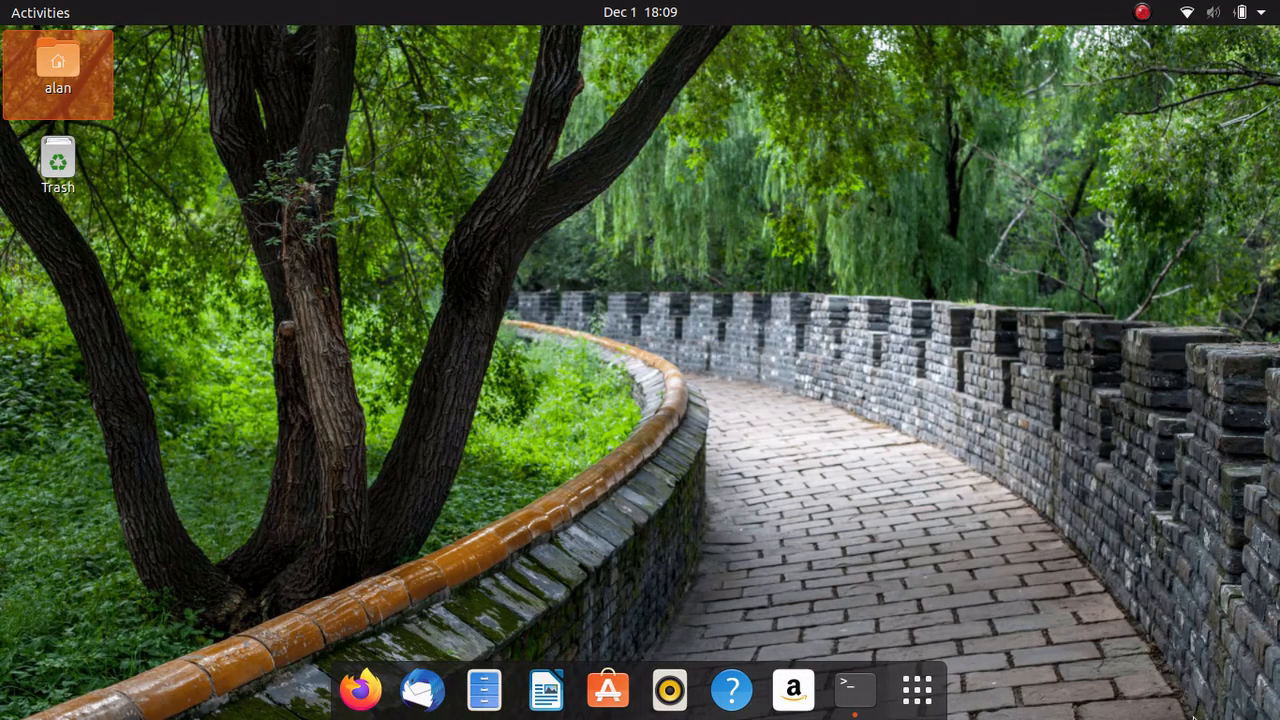